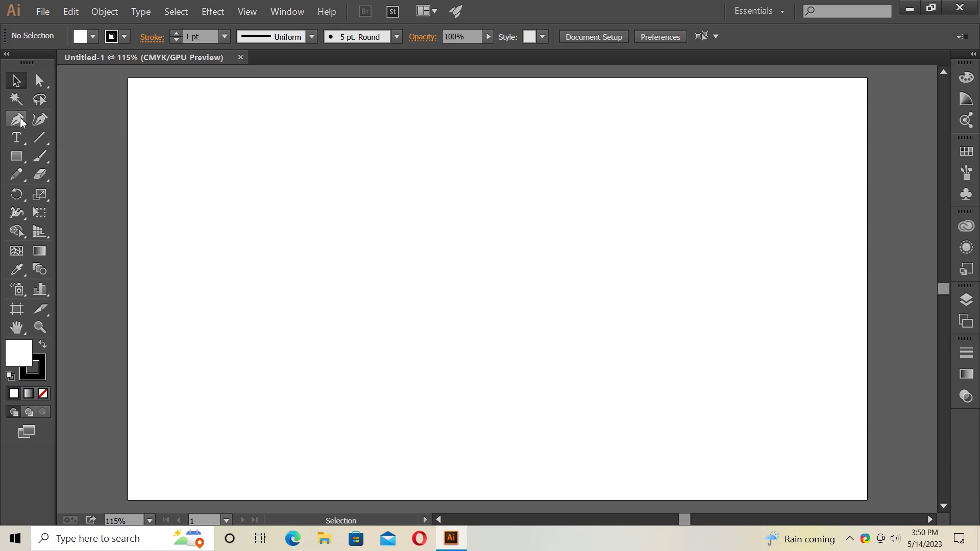
# - Type a 12 pt Myriad Pro letter N near the artboard centre and select it
pyautogui.click(16, 138)
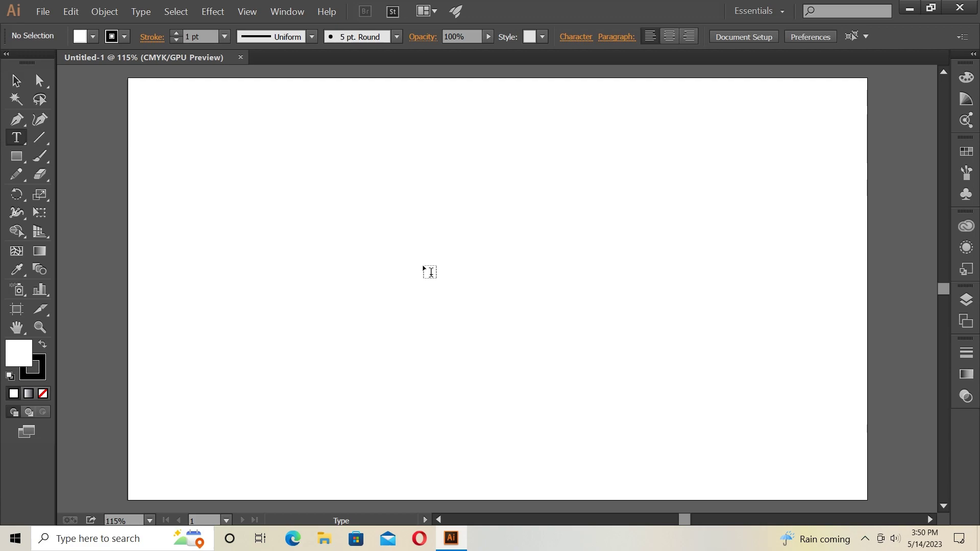
pyautogui.click(428, 260)
pyautogui.write('N')
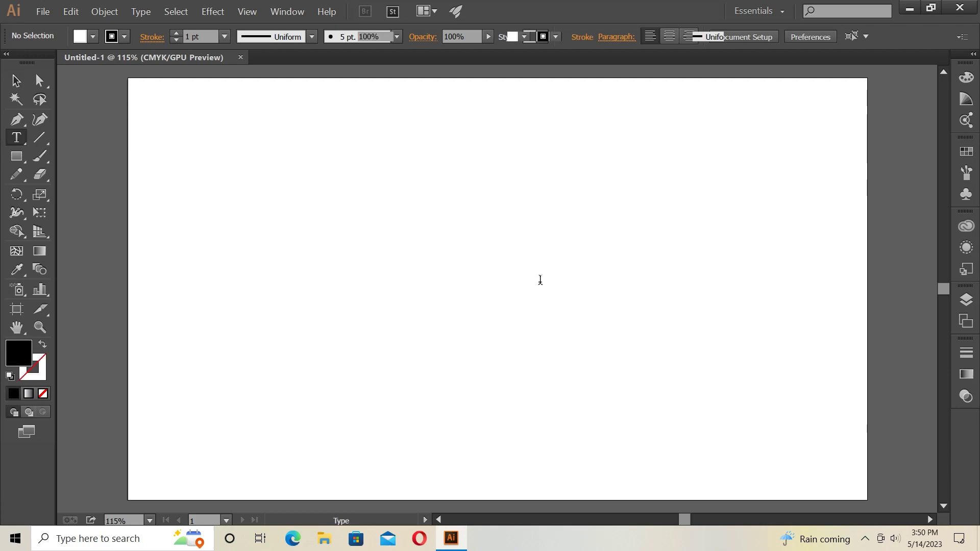
pyautogui.click(15, 80)
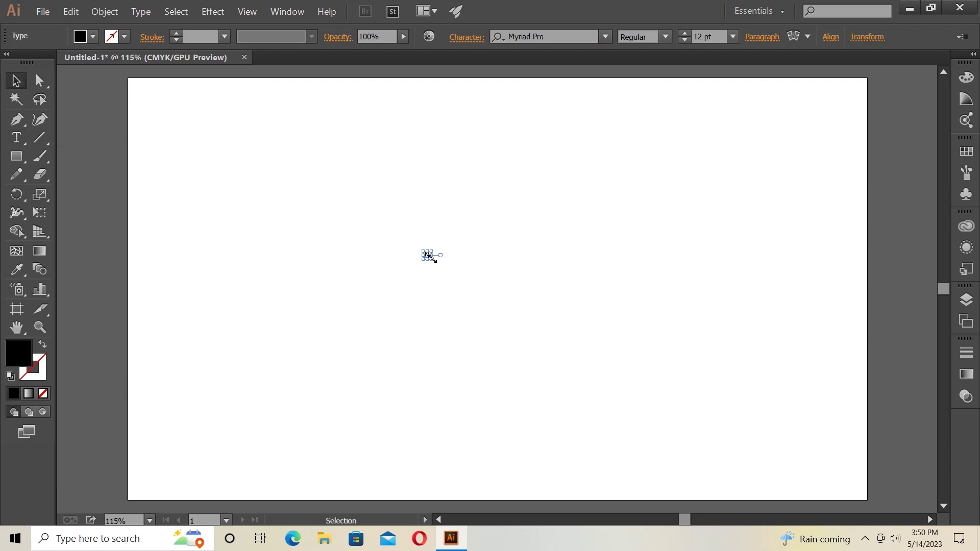
# - Scale the N up to about 649.74 pt and drag it into the artboard's centre
pyautogui.moveTo(428, 256); pyautogui.dragTo(660, 433)
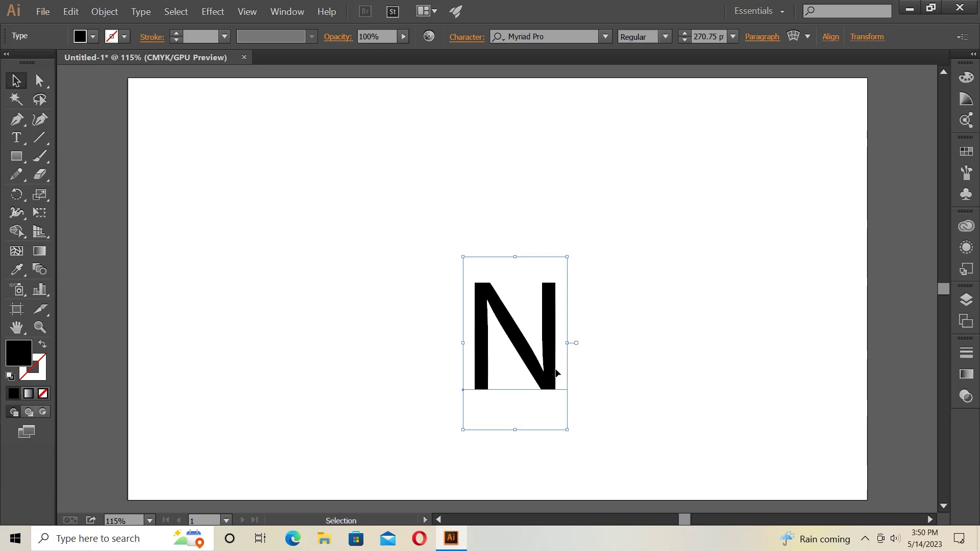
pyautogui.moveTo(557, 373); pyautogui.dragTo(512, 321)
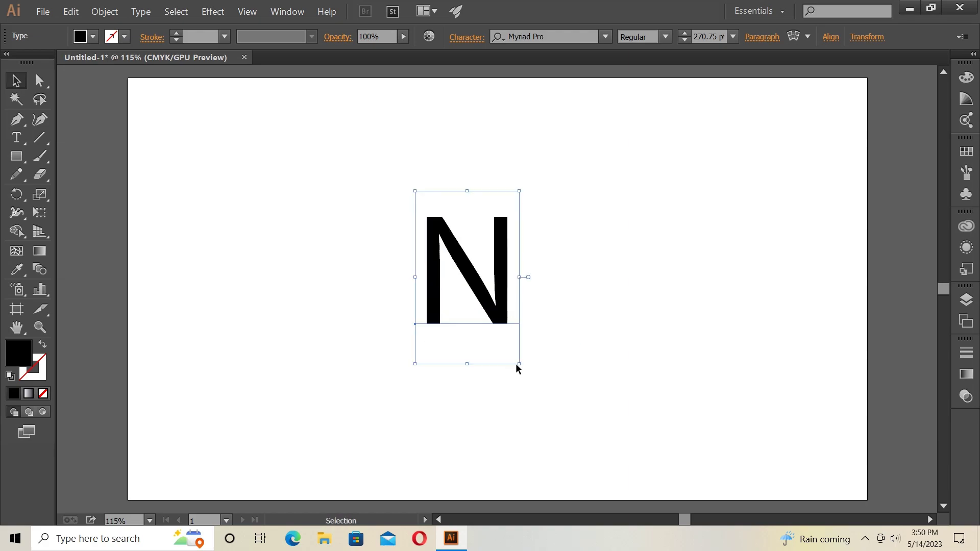
pyautogui.moveTo(519, 364); pyautogui.dragTo(665, 496)
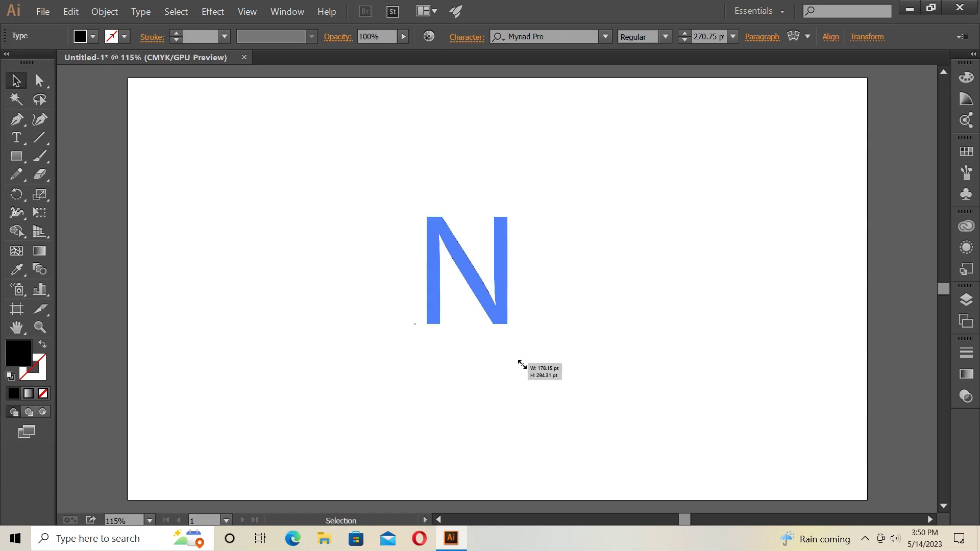
pyautogui.moveTo(530, 378); pyautogui.dragTo(493, 309)
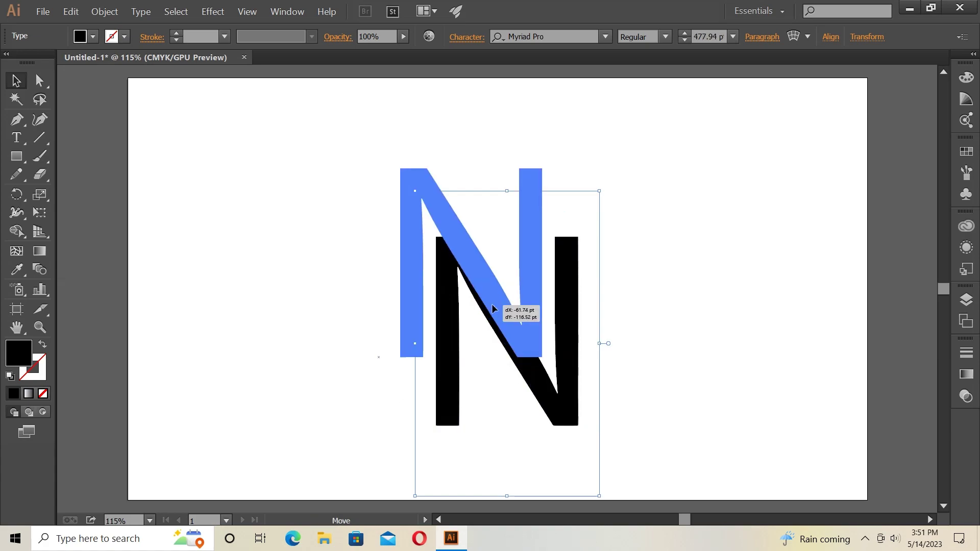
pyautogui.moveTo(562, 428); pyautogui.dragTo(629, 501)
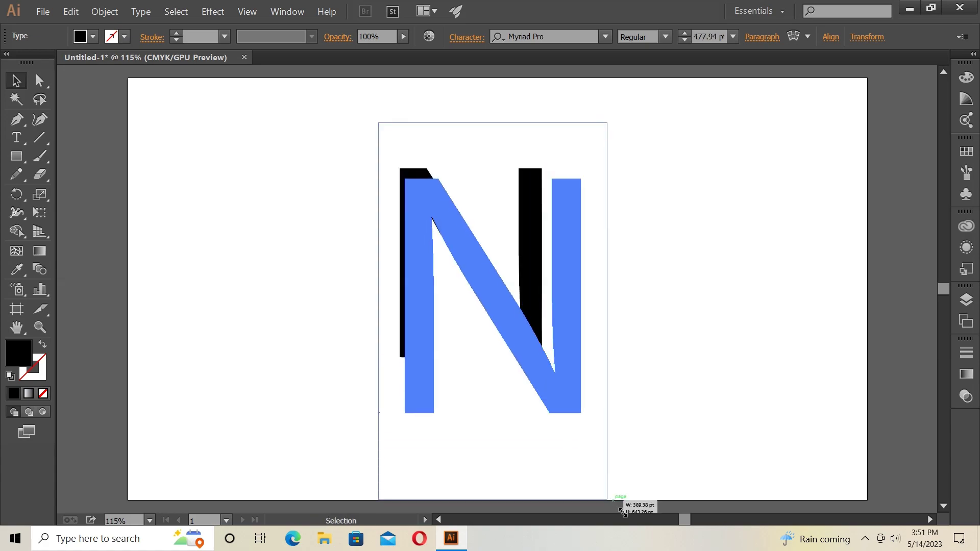
pyautogui.moveTo(545, 332); pyautogui.dragTo(536, 303)
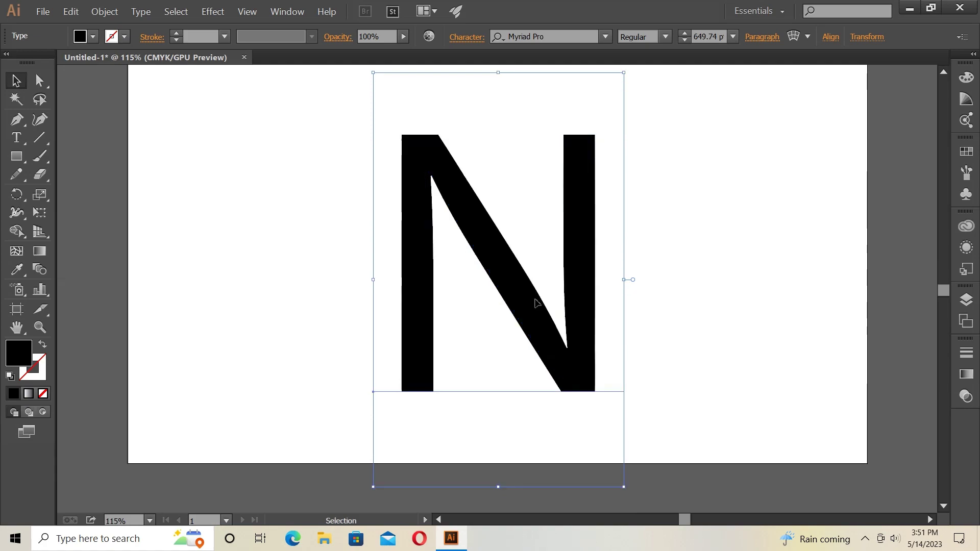
pyautogui.scroll(2, 681, 388)
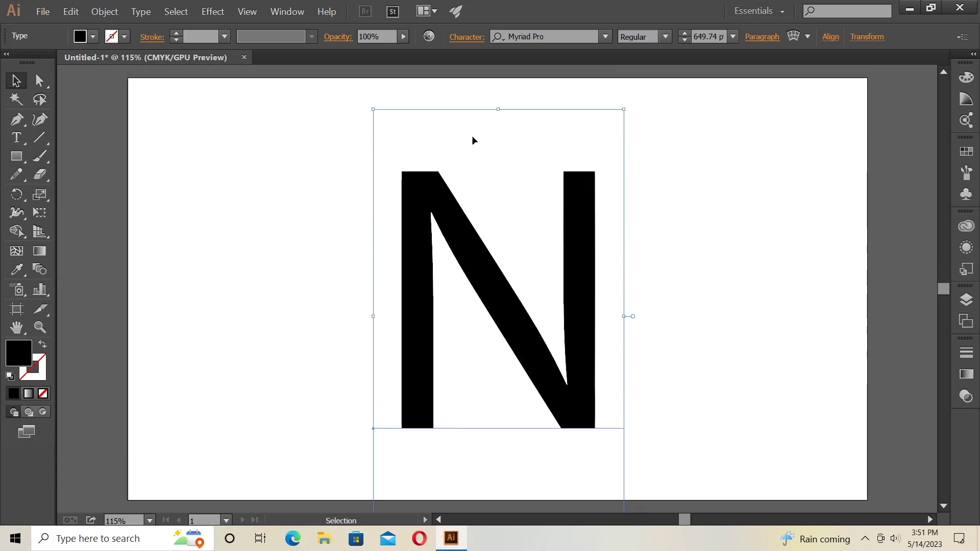
# - Set the N's font to Nirmala UI Bold and shift it left to stay centred
pyautogui.click(610, 36)
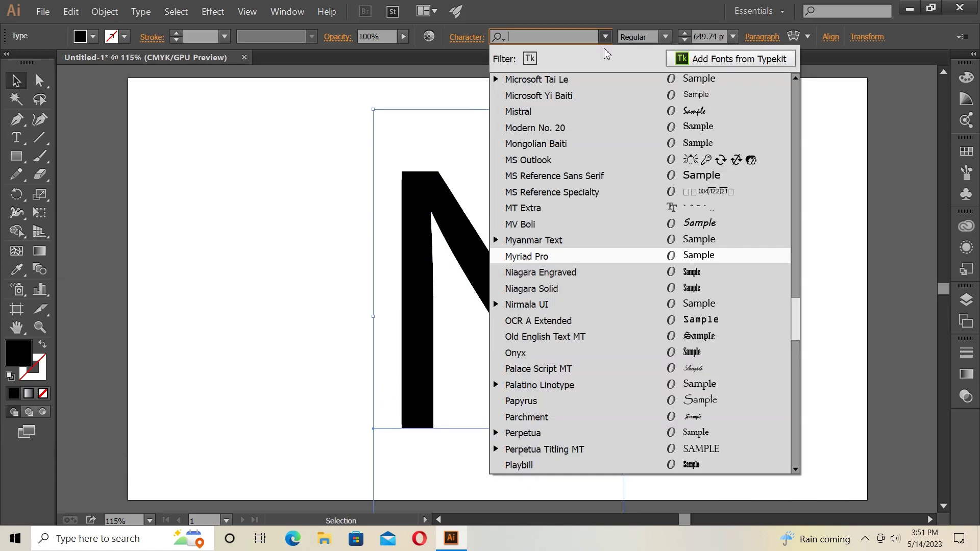
pyautogui.click(495, 305)
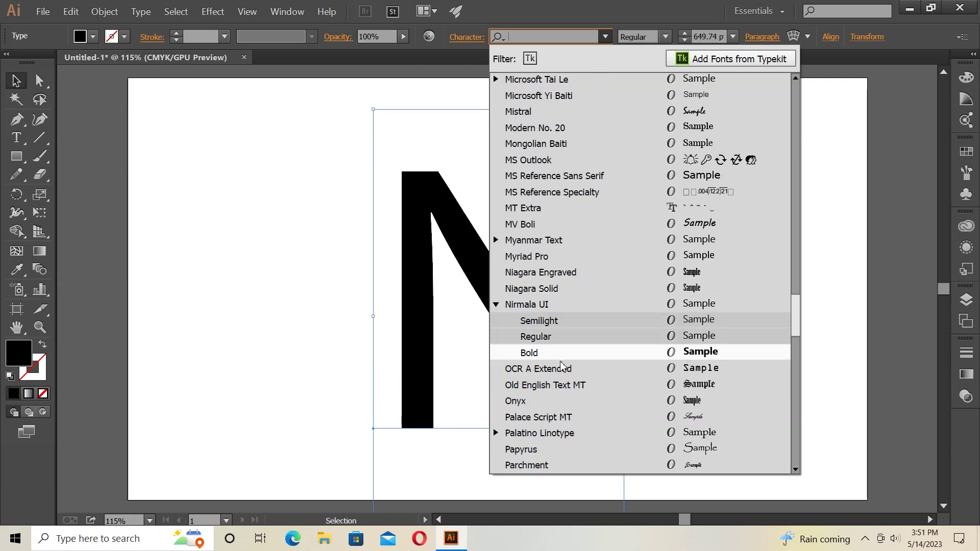
pyautogui.click(551, 357)
pyautogui.moveTo(533, 298); pyautogui.dragTo(496, 298)
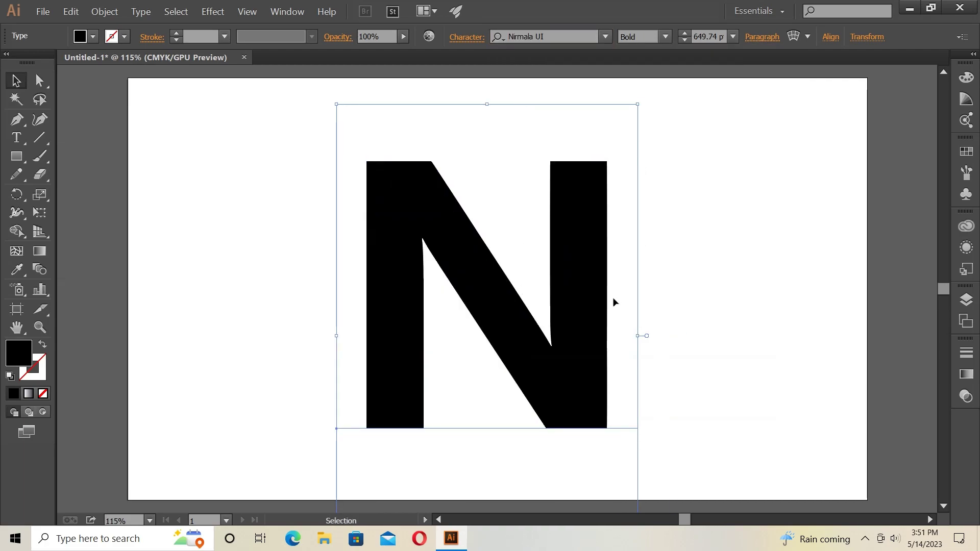
pyautogui.click(680, 296)
pyautogui.click(580, 305)
# - Expand the N text into outlined vector shapes with Object > Expand
pyautogui.click(121, 17)
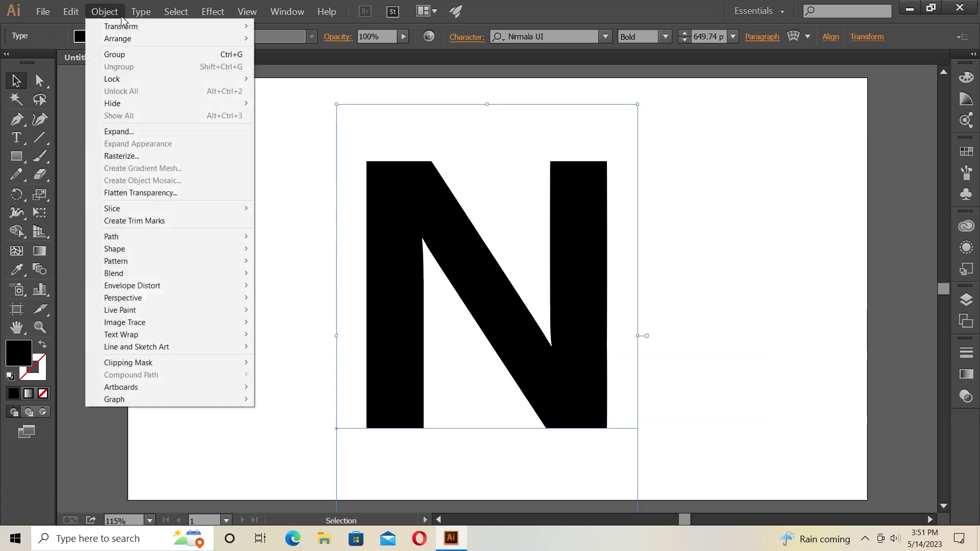
pyautogui.click(155, 133)
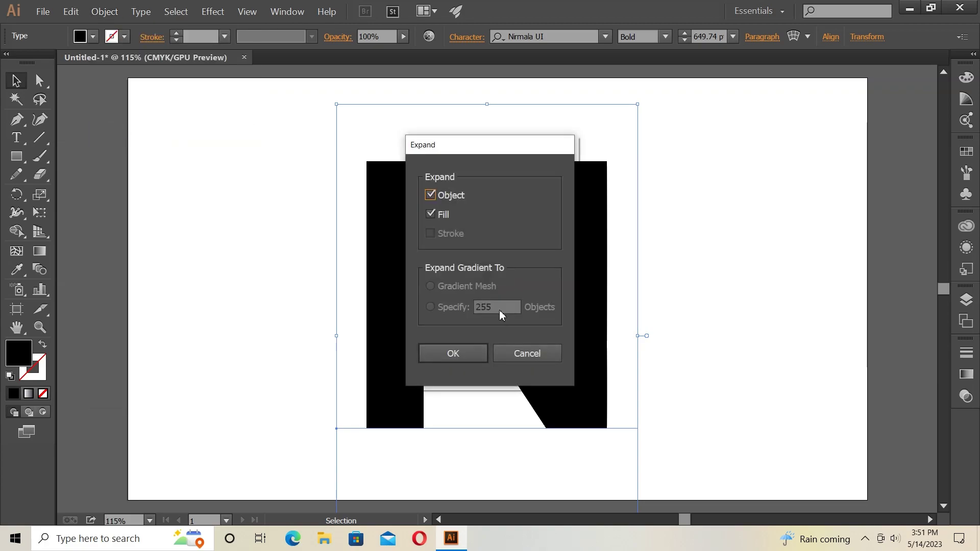
pyautogui.click(453, 353)
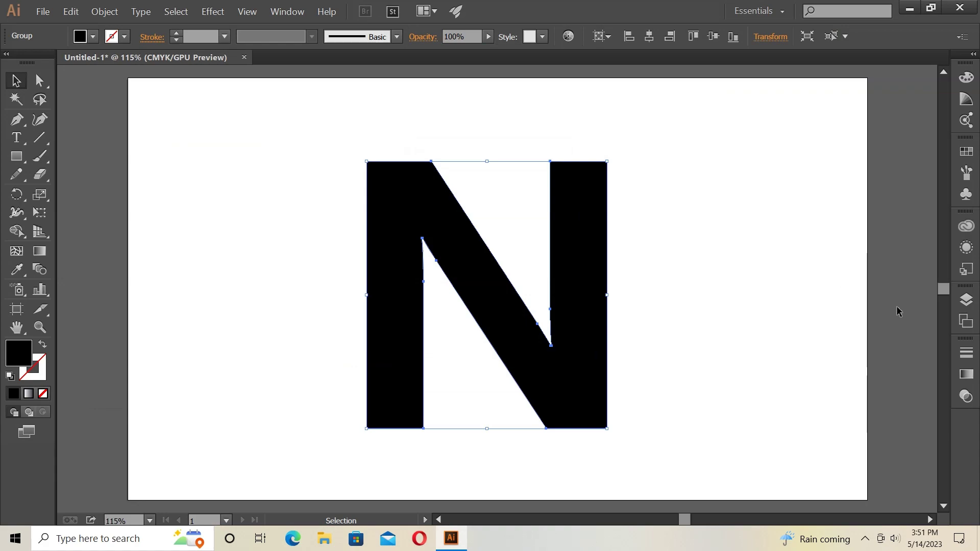
# - Lower the N's opacity to 44% so it appears grey, then deselect
pyautogui.click(488, 38)
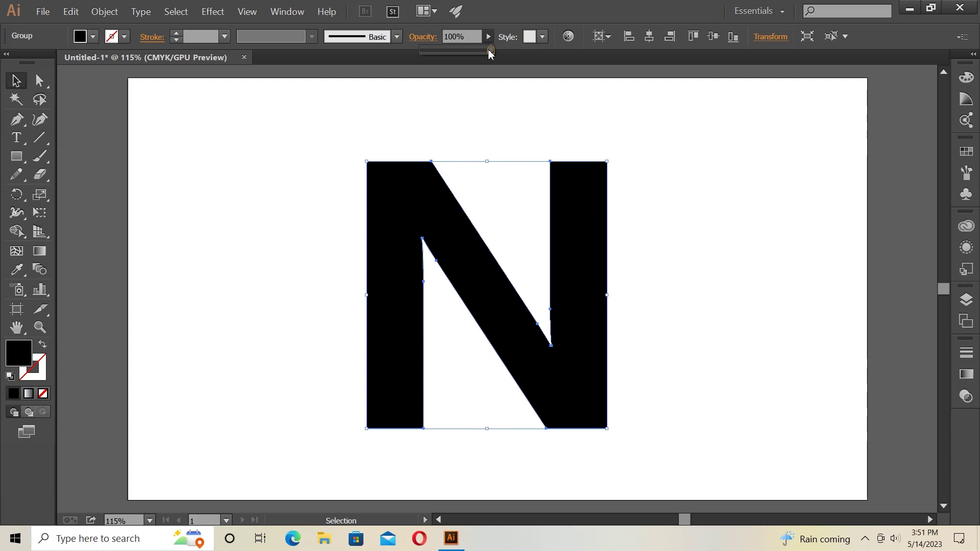
pyautogui.moveTo(489, 50); pyautogui.dragTo(452, 50)
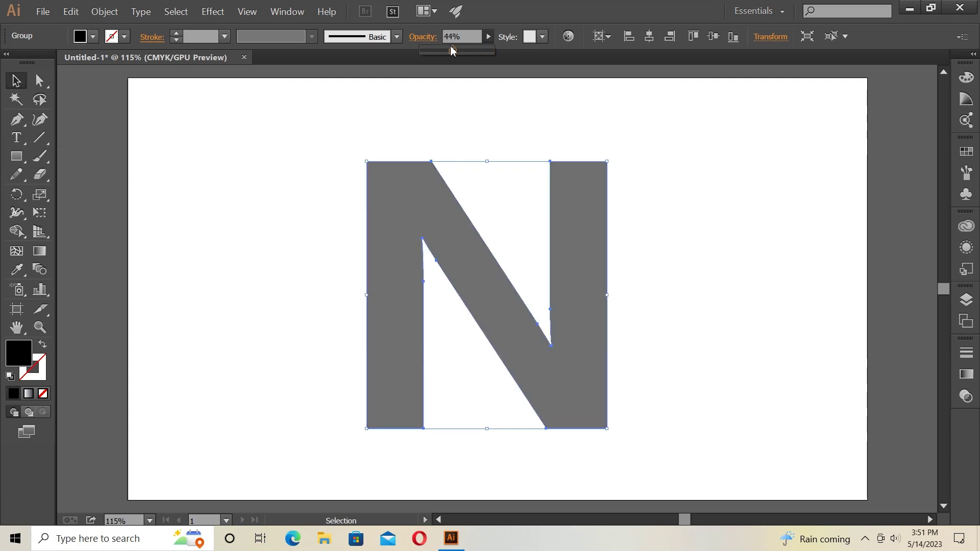
pyautogui.click(686, 270)
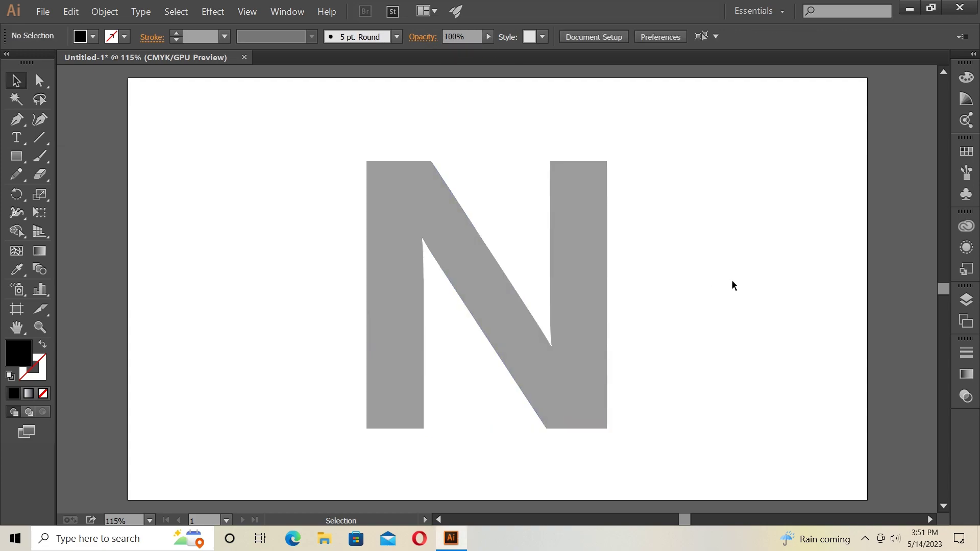
# - Lock Layer 1 and add a new Layer 2 above it
pyautogui.click(966, 301)
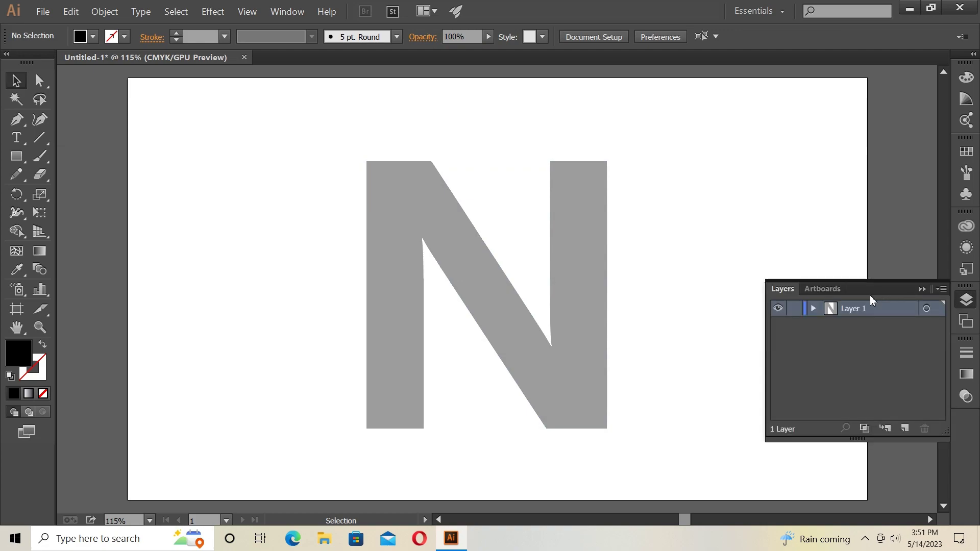
pyautogui.click(904, 428)
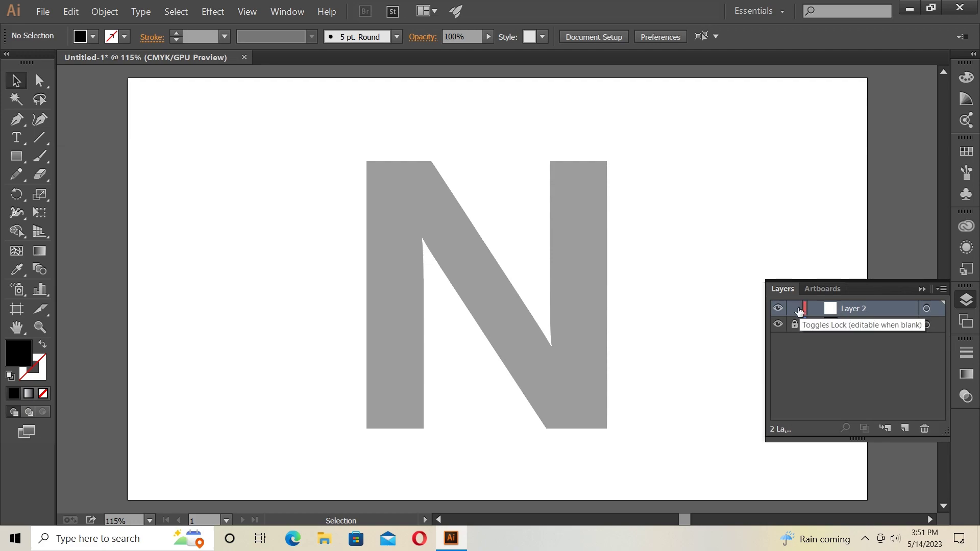
pyautogui.click(921, 289)
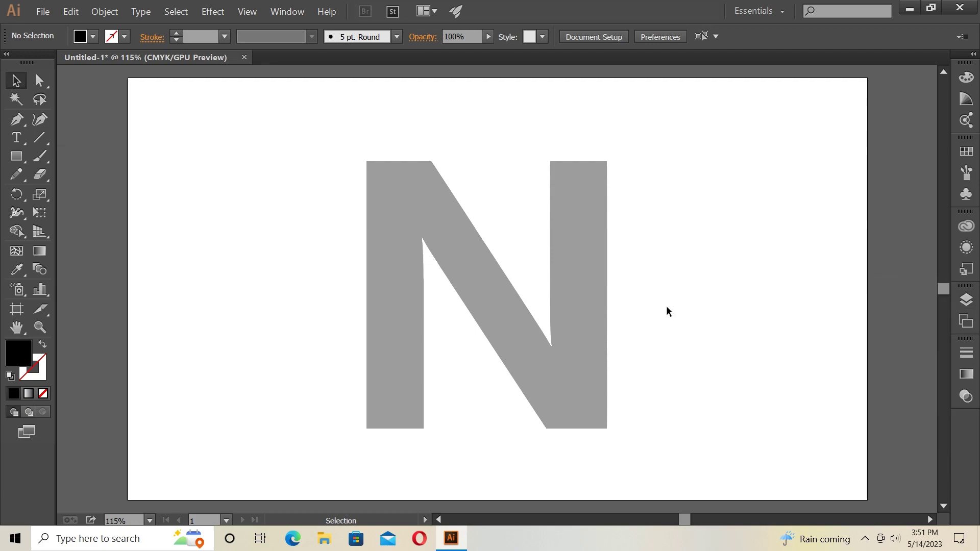
# - Set the Pen tool to no fill with a black 1 pt stroke, zoomed onto the N's left stem
pyautogui.click(16, 123)
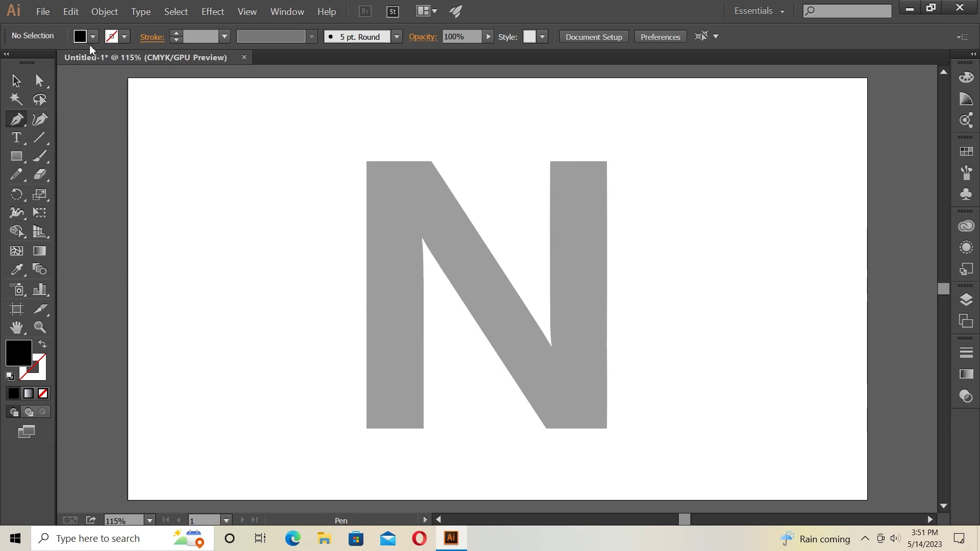
pyautogui.click(93, 37)
pyautogui.click(11, 63)
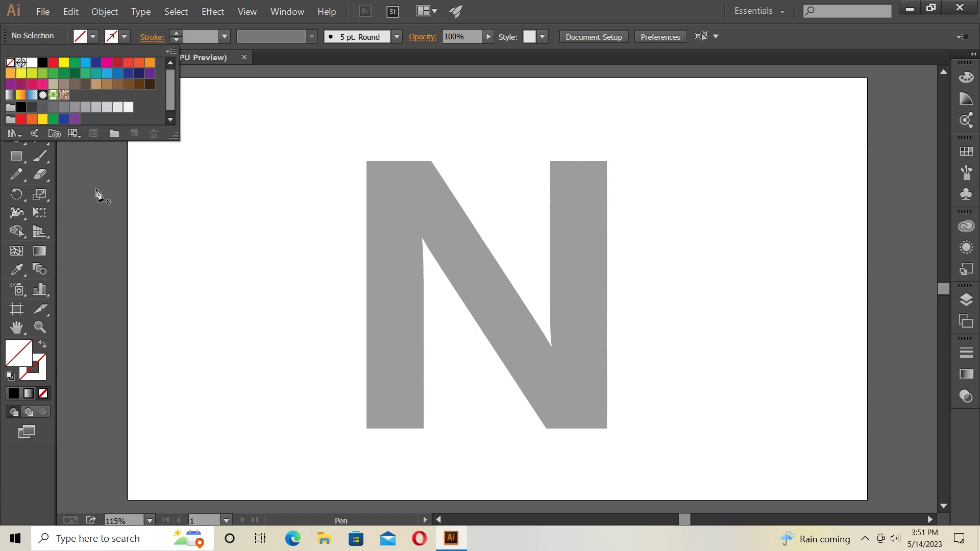
pyautogui.click(125, 42)
pyautogui.click(43, 63)
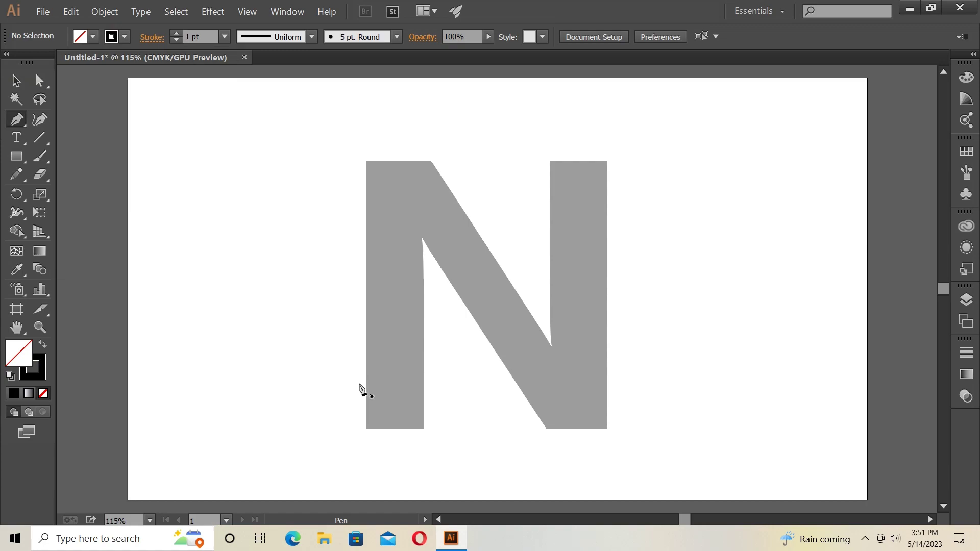
pyautogui.hotkey('ctrl', '+')
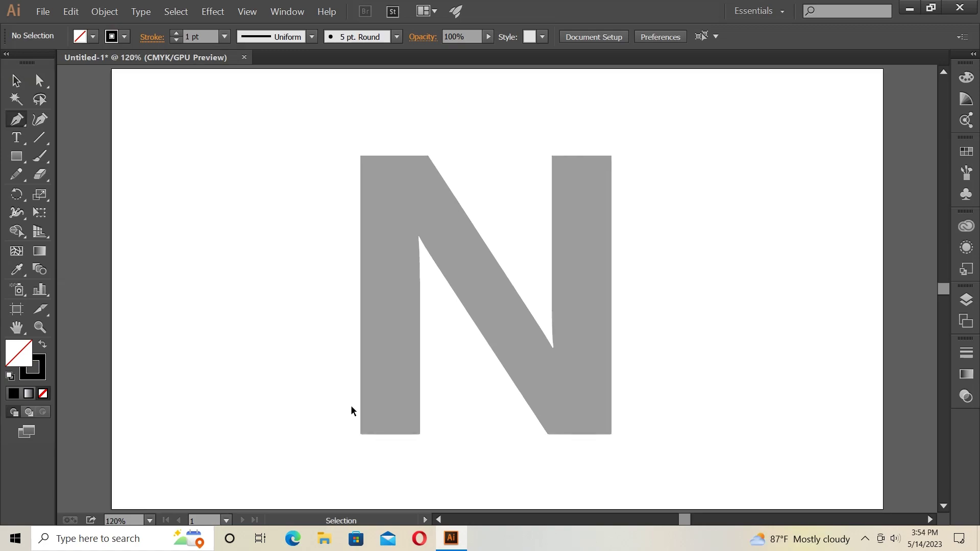
pyautogui.hotkey('ctrl', '+')
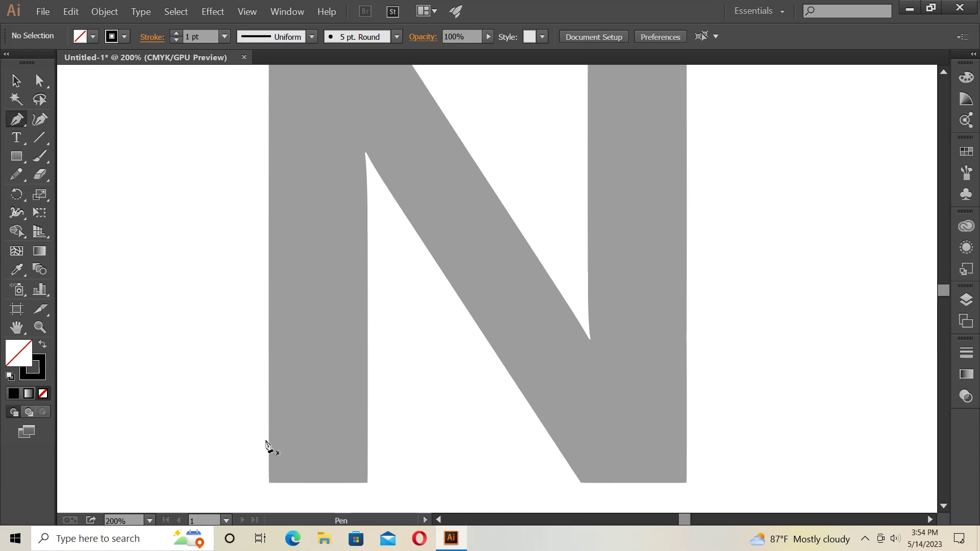
# - Draw the first closed coil band across the lower part of the N's left stem
pyautogui.click(269, 445)
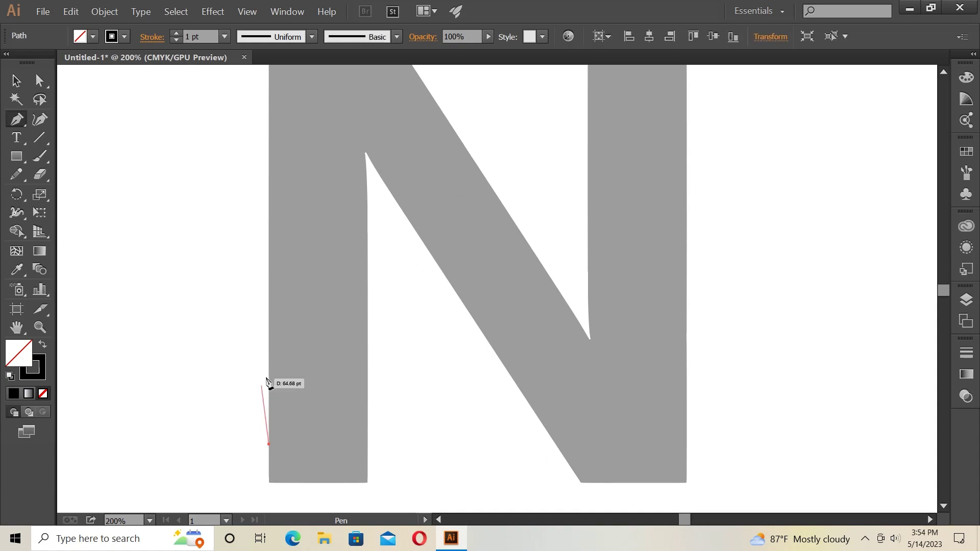
pyautogui.moveTo(269, 381); pyautogui.dragTo(295, 349)
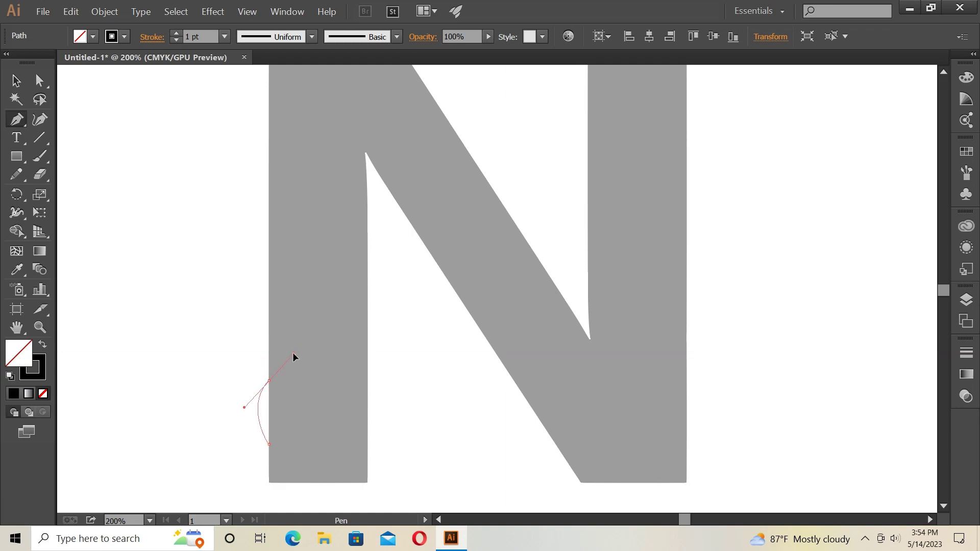
pyautogui.keyDown('alt'); pyautogui.click(269, 380); pyautogui.keyUp('alt')
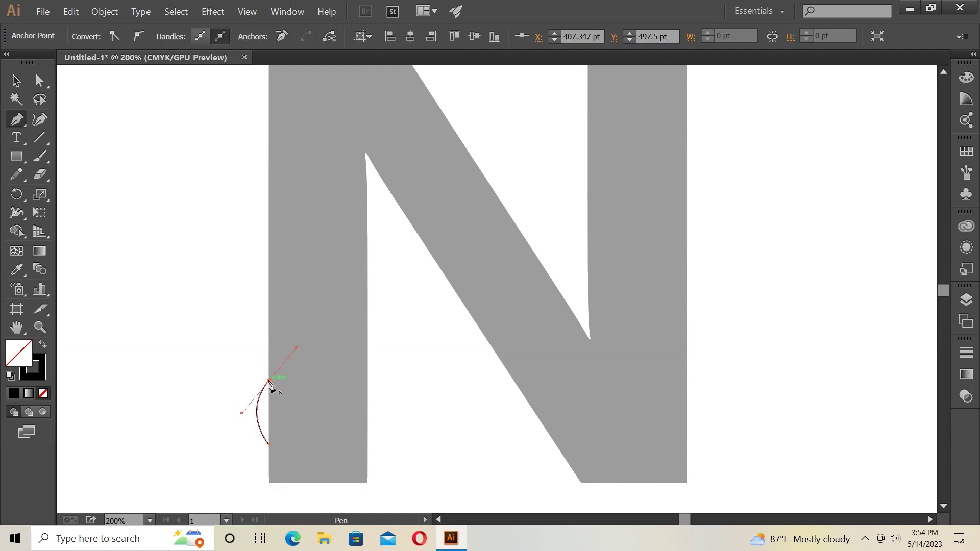
pyautogui.moveTo(368, 313)
pyautogui.mouseDown()
pyautogui.moveTo(336, 299)
pyautogui.moveTo(351, 295)
pyautogui.mouseUp()
pyautogui.keyDown('alt'); pyautogui.click(368, 312); pyautogui.keyUp('alt')
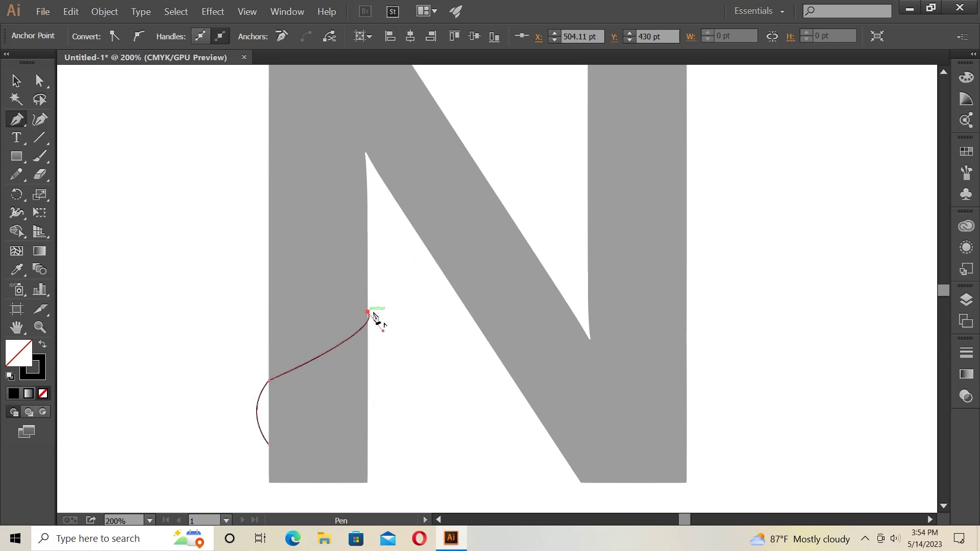
pyautogui.moveTo(367, 389); pyautogui.dragTo(339, 437)
pyautogui.click(368, 389)
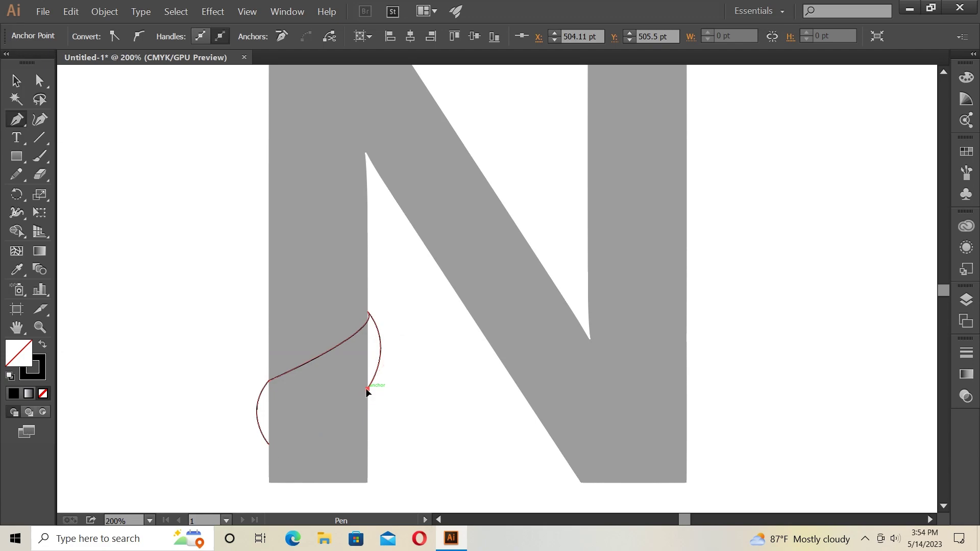
pyautogui.click(269, 443)
# - Draw a second coil band higher up the stem, smoothing its lower edge with the Curvature tool
pyautogui.scroll(3, 284, 367)
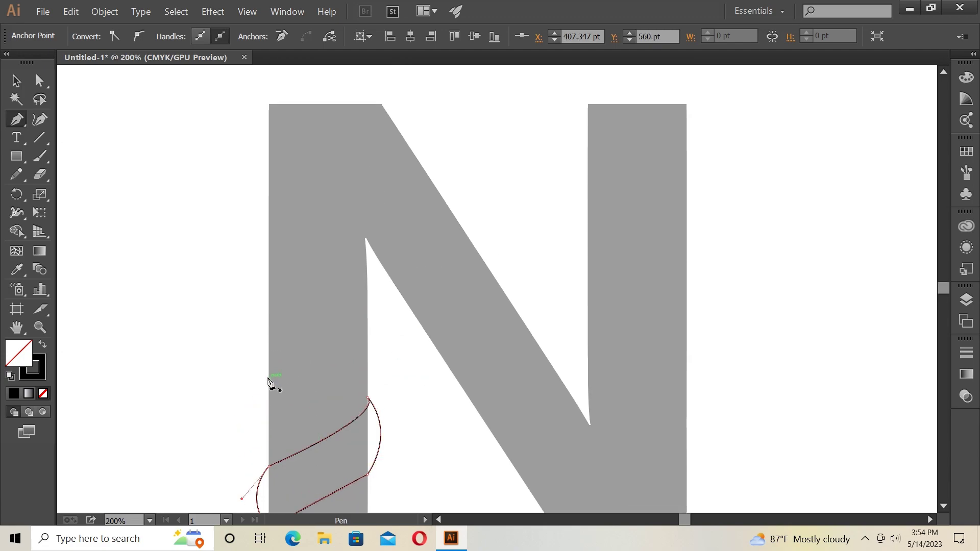
pyautogui.click(269, 395)
pyautogui.moveTo(269, 322); pyautogui.dragTo(308, 282)
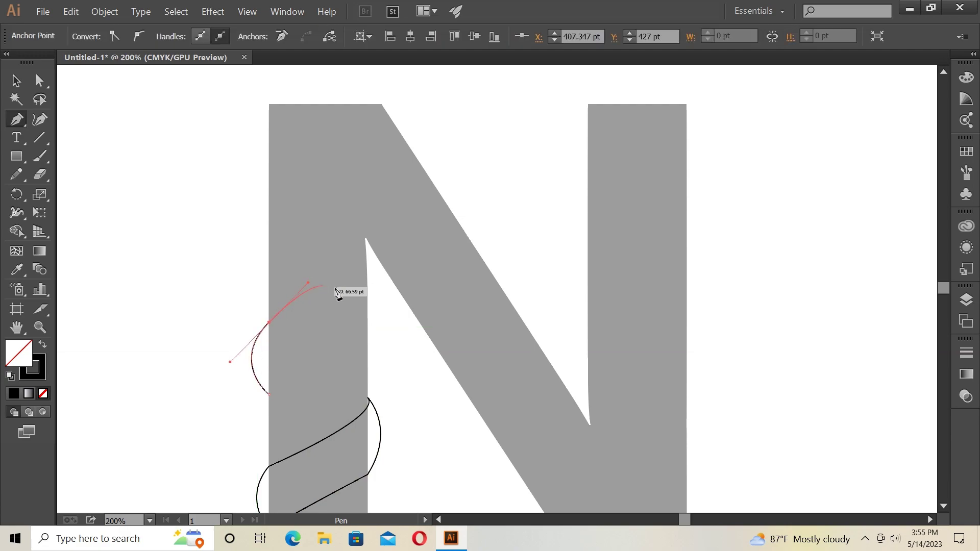
pyautogui.moveTo(367, 260); pyautogui.dragTo(396, 215)
pyautogui.click(367, 261)
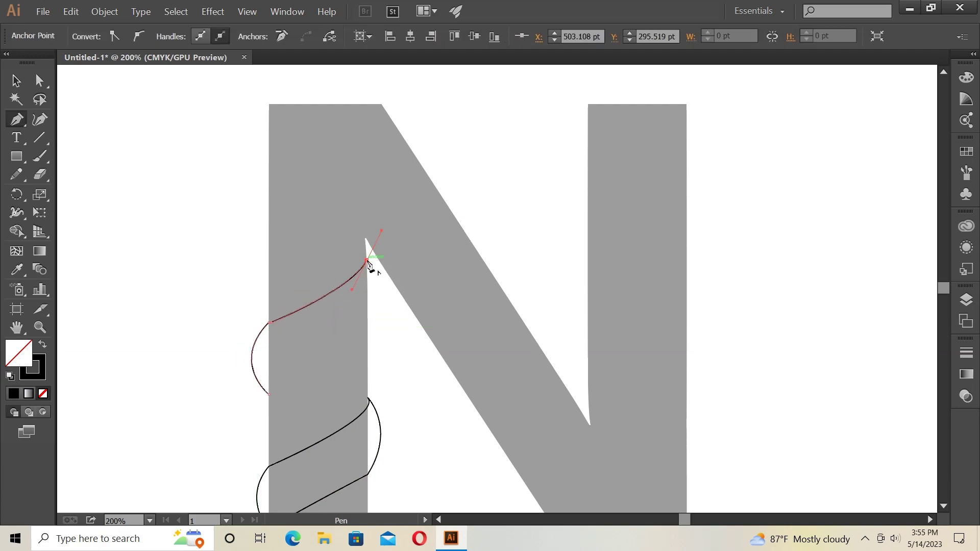
pyautogui.moveTo(367, 325); pyautogui.dragTo(345, 377)
pyautogui.click(368, 325)
pyautogui.moveTo(269, 394); pyautogui.dragTo(252, 421)
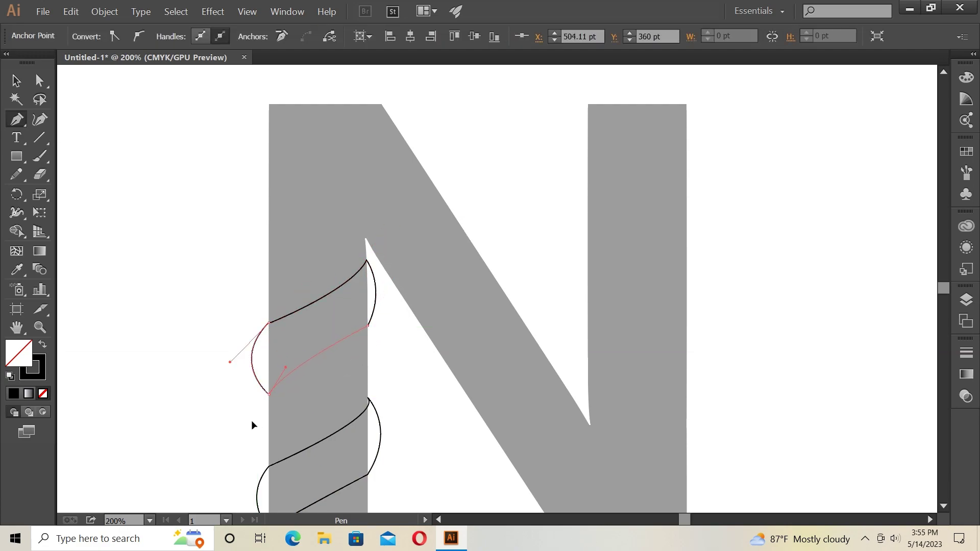
pyautogui.click(40, 121)
pyautogui.click(276, 380)
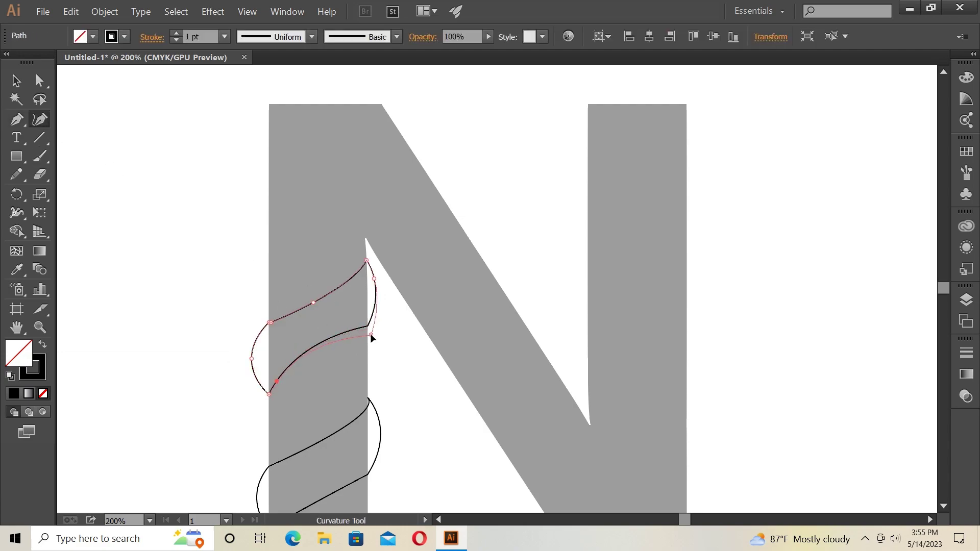
pyautogui.click(336, 345)
# - Draw the top coil and the snake's rounded head curving over the top of the N
pyautogui.press('p')
pyautogui.scroll(2, 317, 217)
pyautogui.scroll(1, 318, 217)
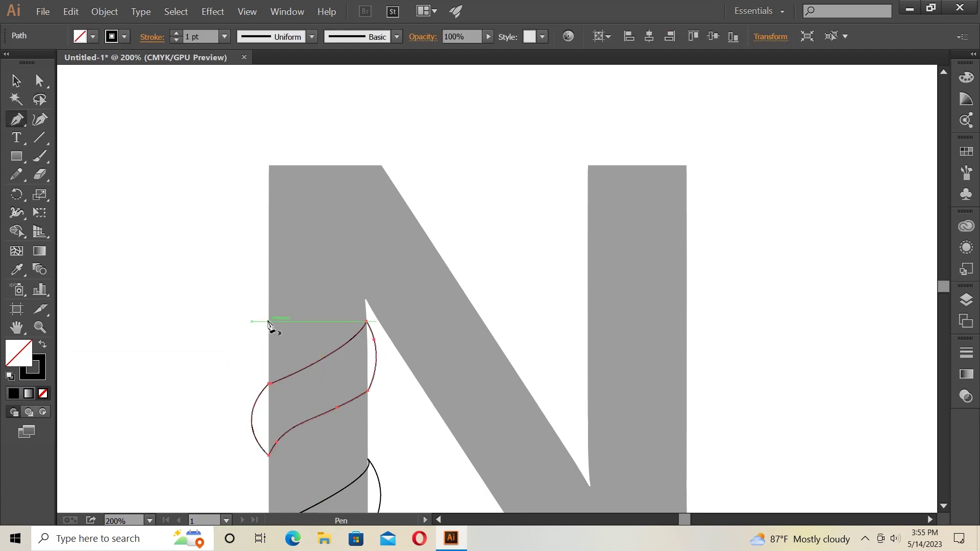
pyautogui.click(269, 321)
pyautogui.moveTo(269, 207); pyautogui.dragTo(359, 163)
pyautogui.hotkey('ctrl', 'z')
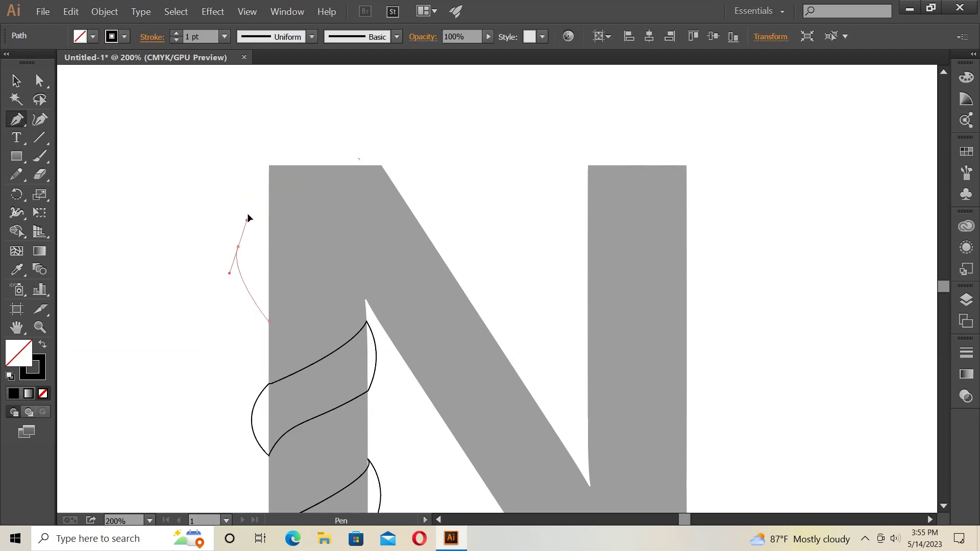
pyautogui.moveTo(237, 247)
pyautogui.mouseDown()
pyautogui.moveTo(248, 193)
pyautogui.moveTo(342, 195)
pyautogui.moveTo(347, 185)
pyautogui.mouseUp()
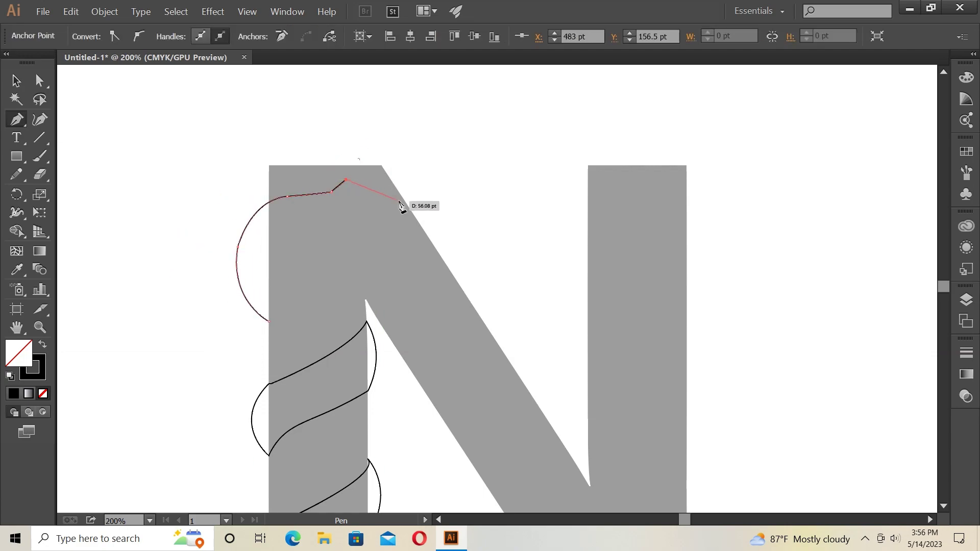
pyautogui.moveTo(457, 217); pyautogui.dragTo(512, 254)
pyautogui.moveTo(446, 254); pyautogui.dragTo(422, 258)
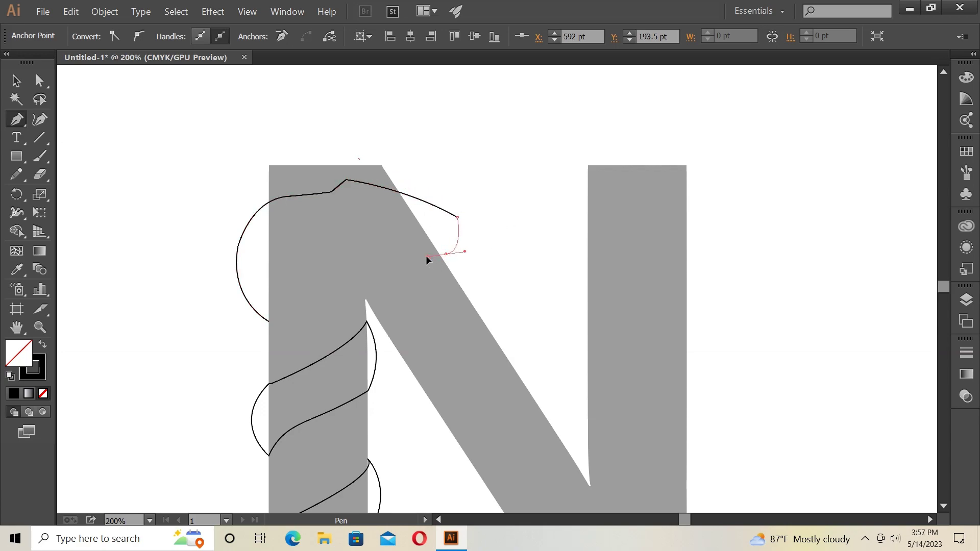
pyautogui.hotkey('ctrl', 'z')
pyautogui.moveTo(463, 219)
pyautogui.mouseDown()
pyautogui.moveTo(471, 239)
pyautogui.moveTo(393, 261)
pyautogui.mouseUp()
pyautogui.moveTo(339, 237)
pyautogui.mouseDown()
pyautogui.moveTo(271, 281)
pyautogui.moveTo(271, 323)
pyautogui.mouseUp()
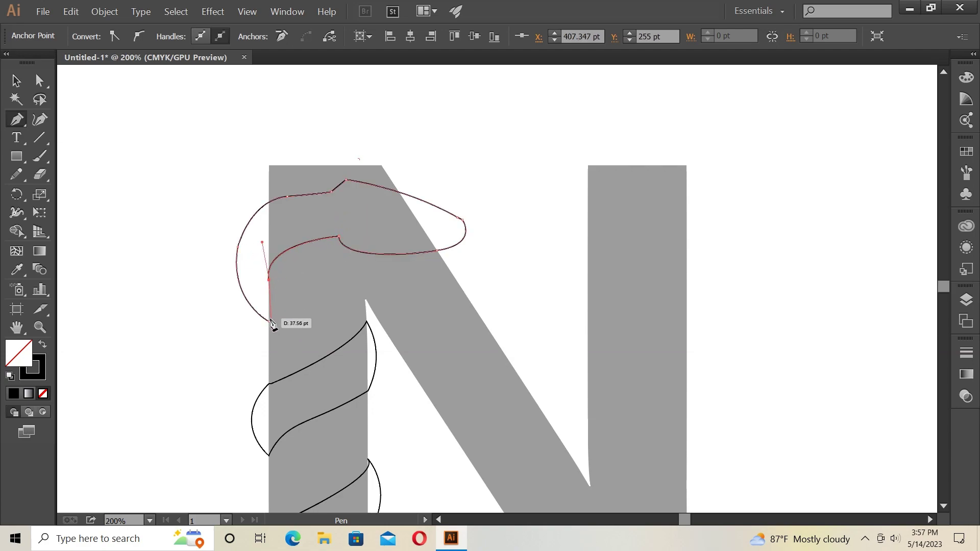
pyautogui.press('v')
# - Draw the curled tail sweeping right from the stem's base and close its shape
pyautogui.scroll(-3, 531, 360)
pyautogui.scroll(-3, 555, 365)
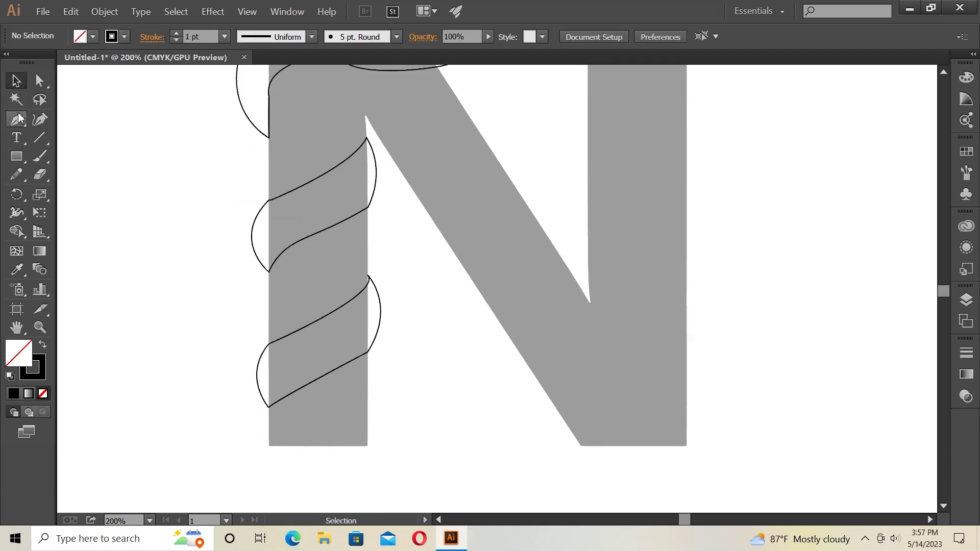
pyautogui.click(18, 119)
pyautogui.moveTo(368, 401); pyautogui.dragTo(498, 460)
pyautogui.scroll(-3, 498, 460)
pyautogui.moveTo(491, 365); pyautogui.dragTo(428, 426)
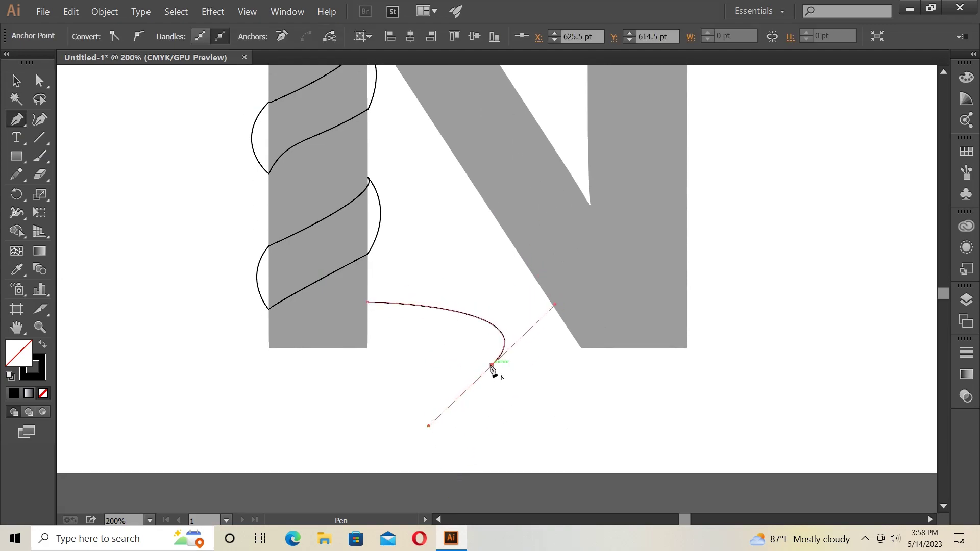
pyautogui.moveTo(367, 319); pyautogui.dragTo(199, 327)
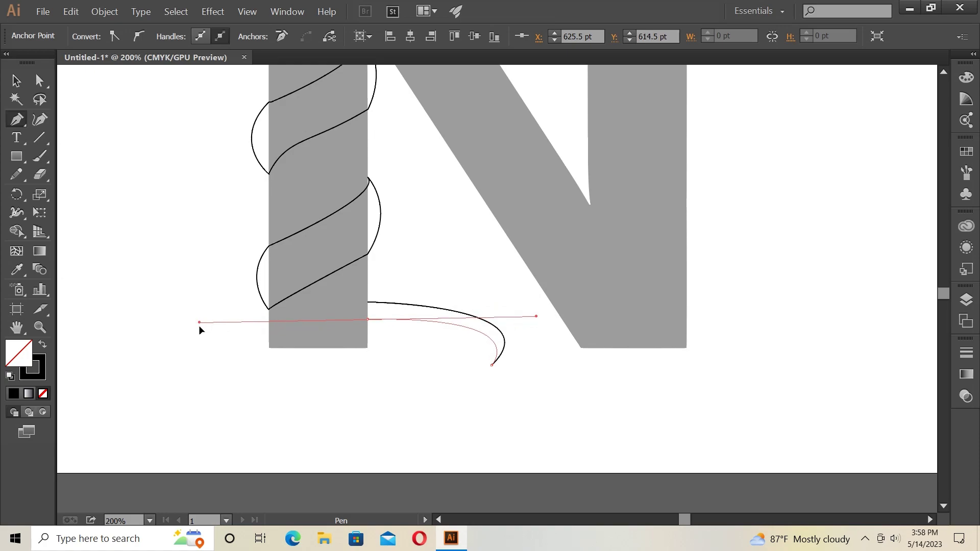
pyautogui.moveTo(199, 326); pyautogui.dragTo(200, 331)
pyautogui.moveTo(367, 319)
pyautogui.mouseDown()
pyautogui.moveTo(371, 328)
pyautogui.moveTo(368, 319)
pyautogui.mouseUp()
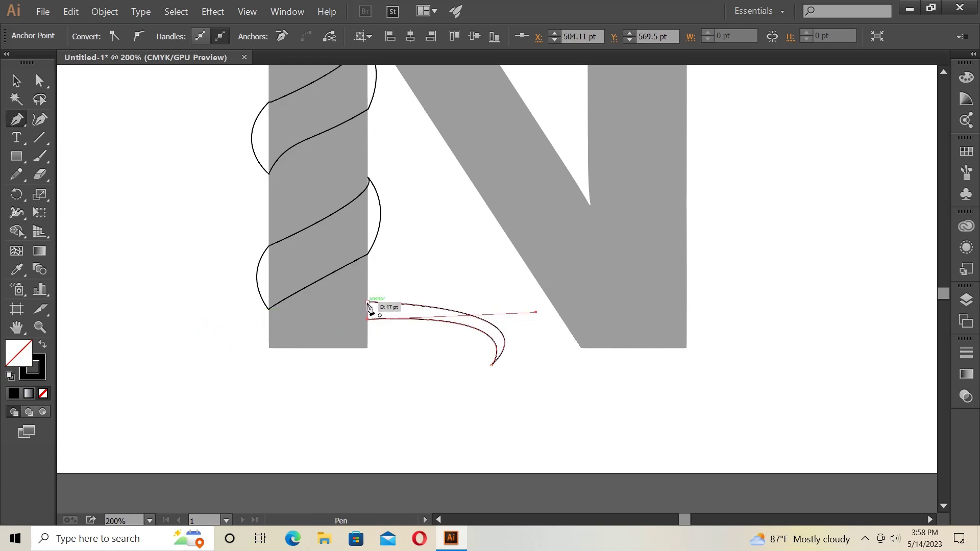
pyautogui.click(369, 303)
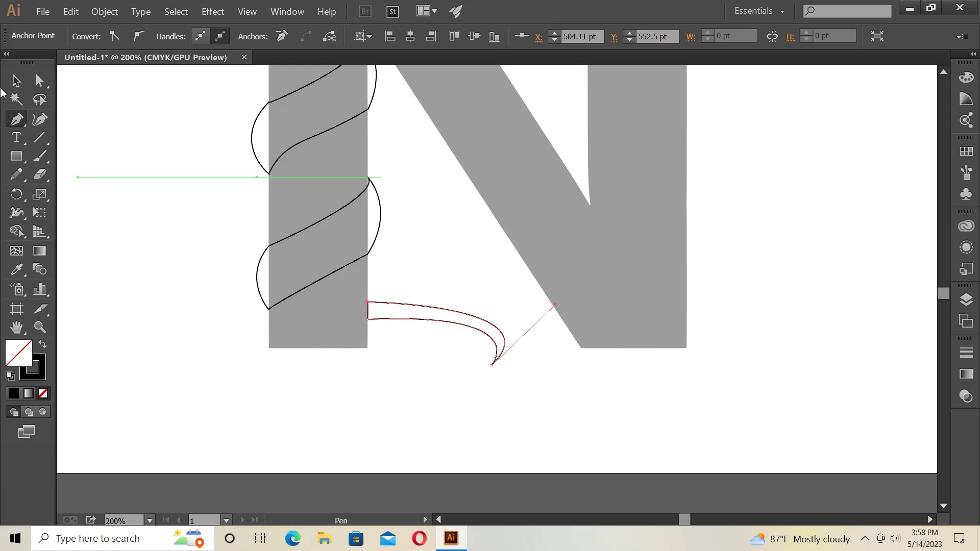
pyautogui.click(16, 80)
pyautogui.click(177, 225)
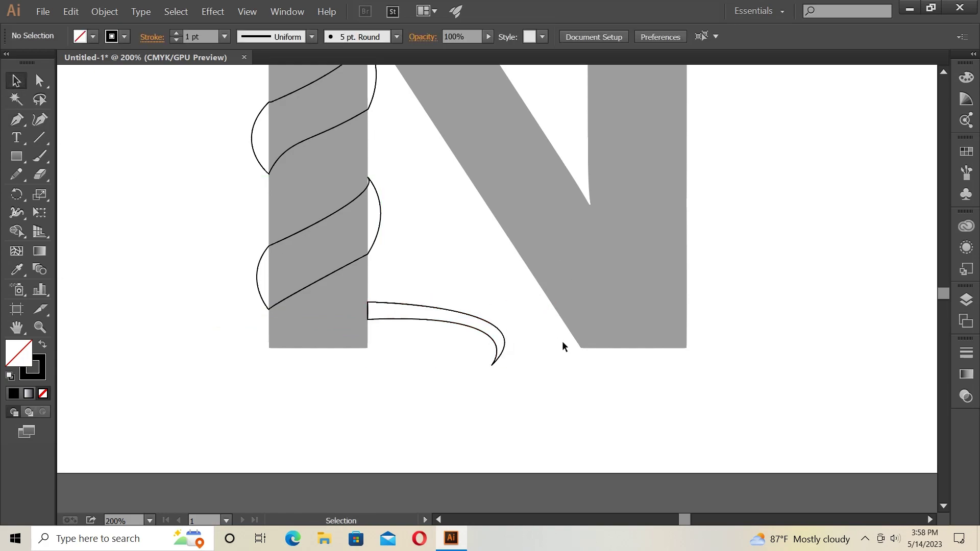
# - Fit the artboard in view, marquee-select the snake outline and fill it solid black
pyautogui.hotkey('ctrl', '0')
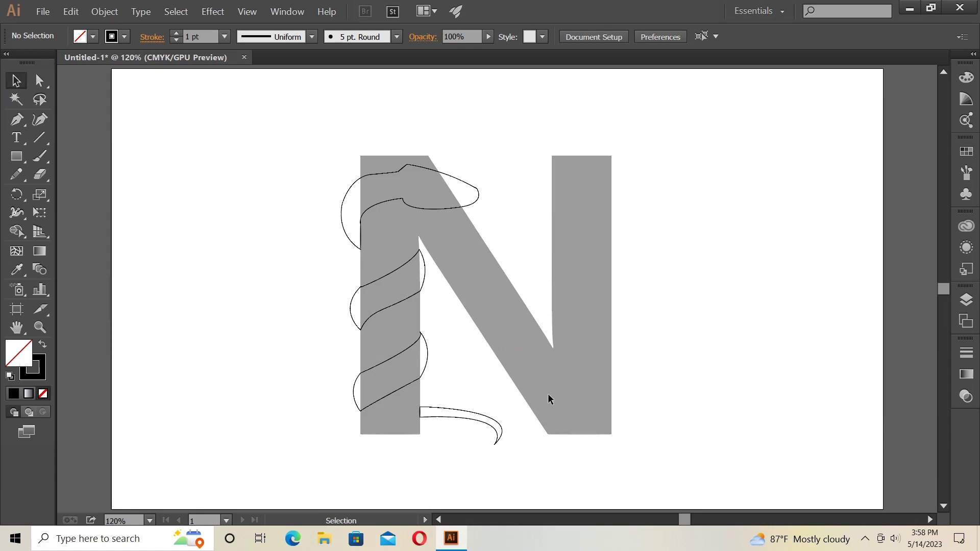
pyautogui.click(19, 84)
pyautogui.moveTo(401, 314); pyautogui.dragTo(526, 478)
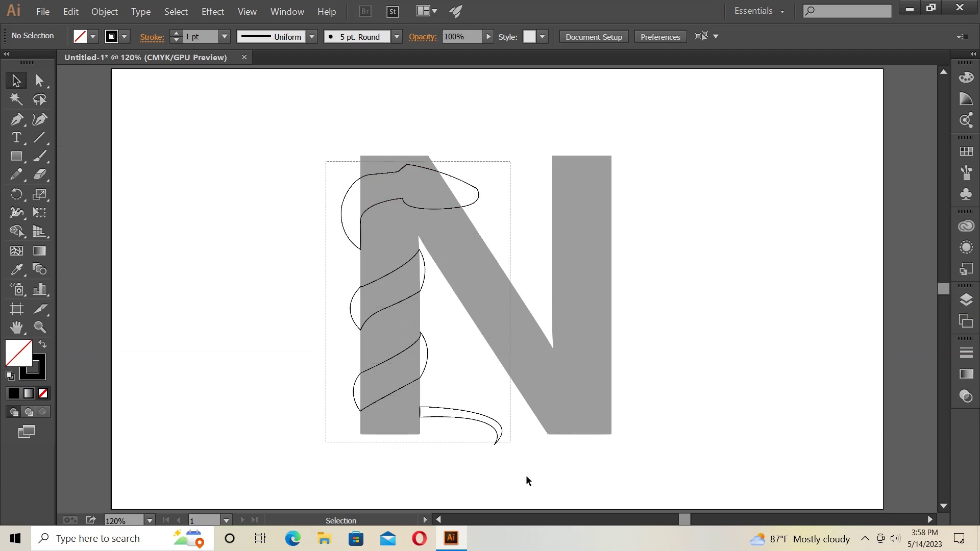
pyautogui.click(93, 36)
pyautogui.click(42, 62)
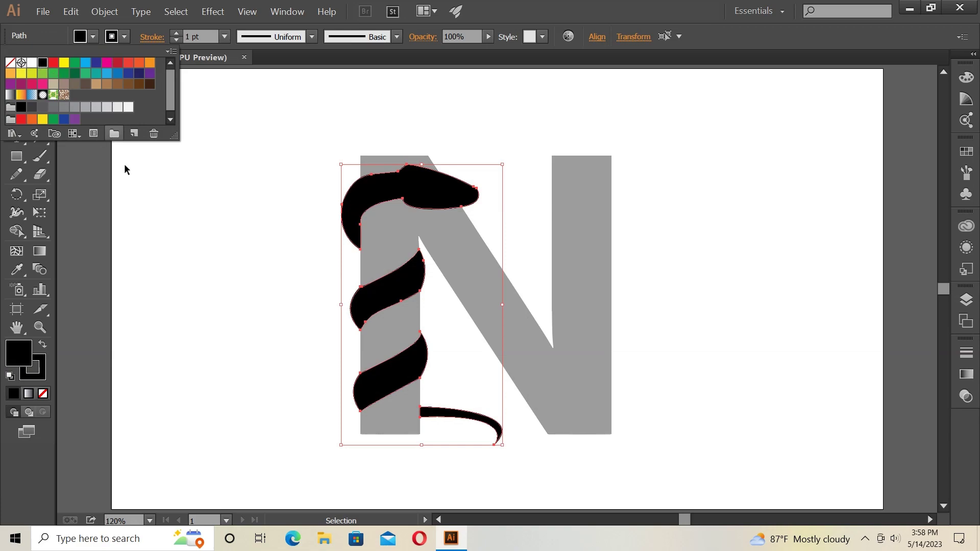
pyautogui.click(724, 407)
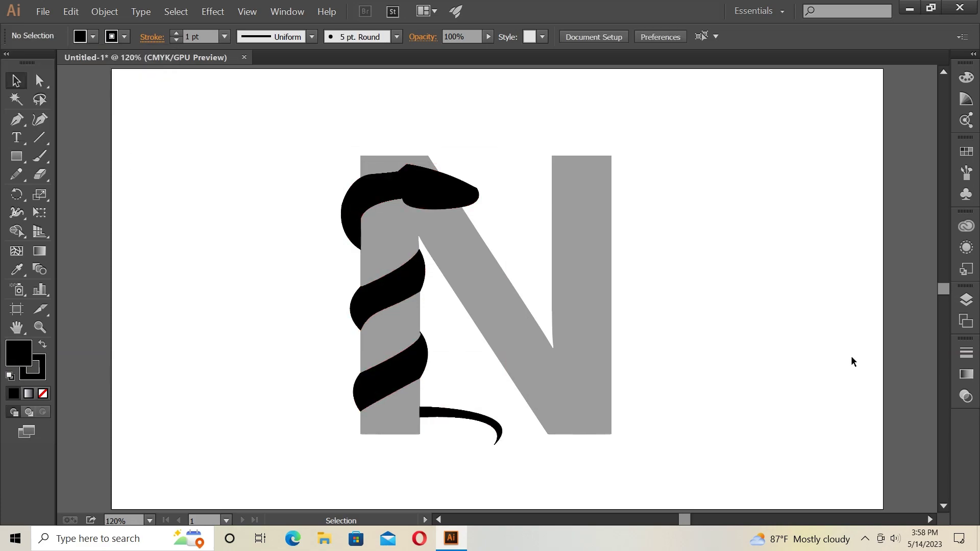
pyautogui.click(968, 302)
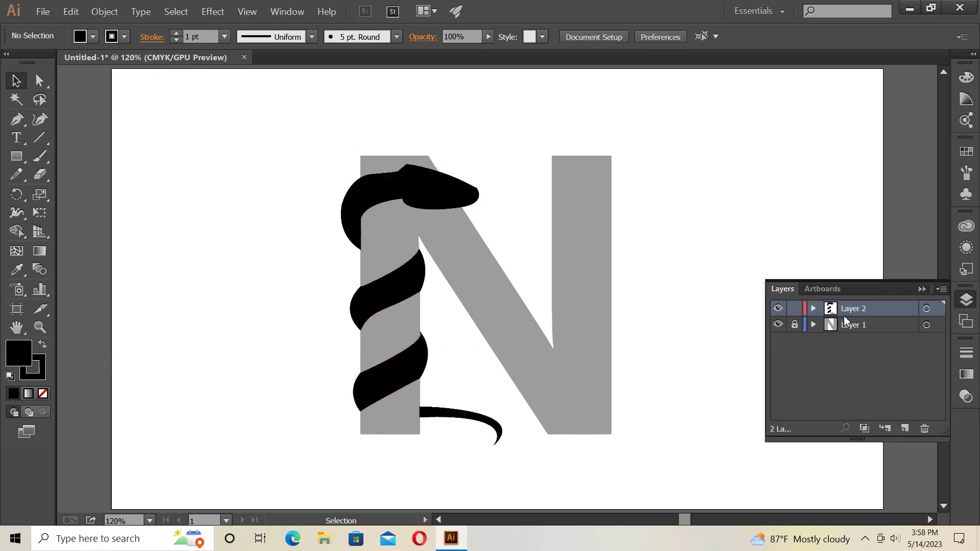
# - Hide Layer 2 and raise the N group's opacity to 100%
pyautogui.click(777, 308)
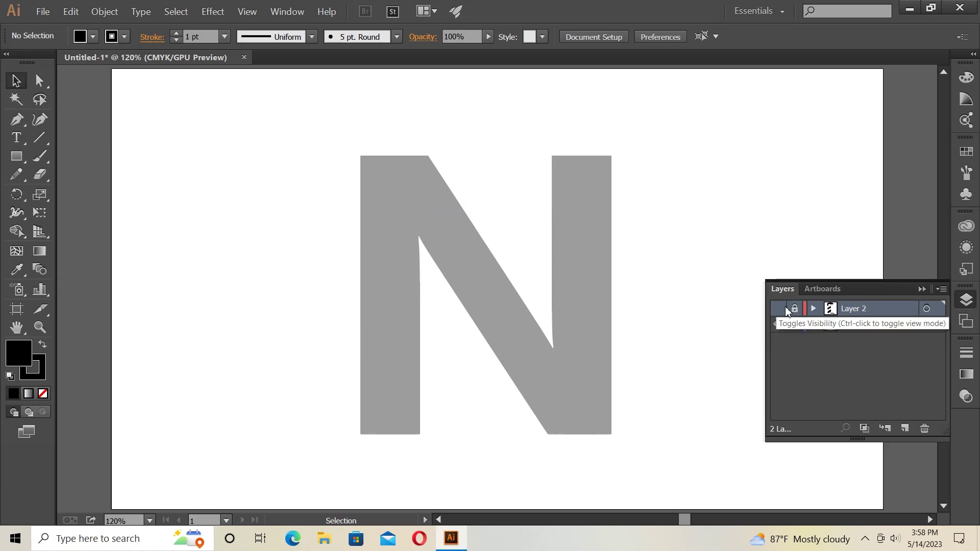
pyautogui.click(921, 289)
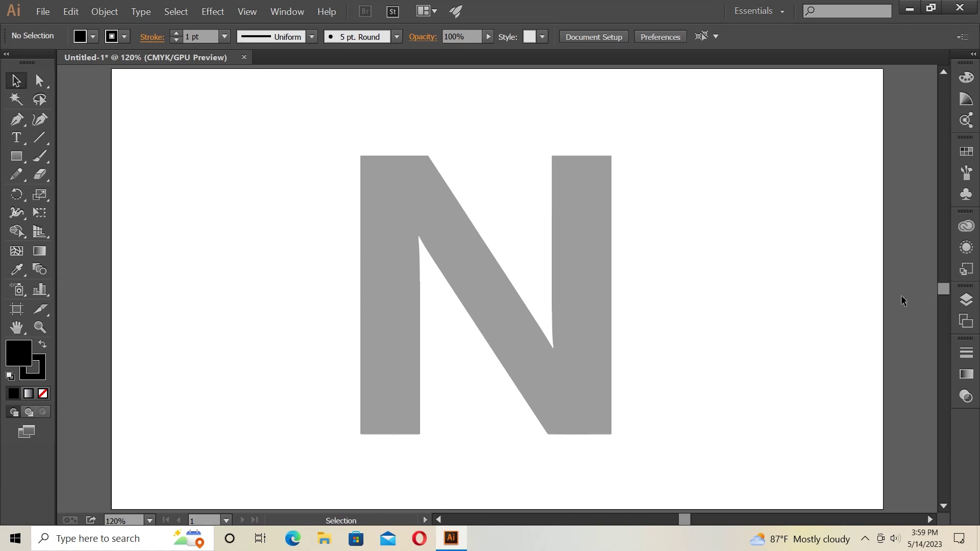
pyautogui.click(501, 309)
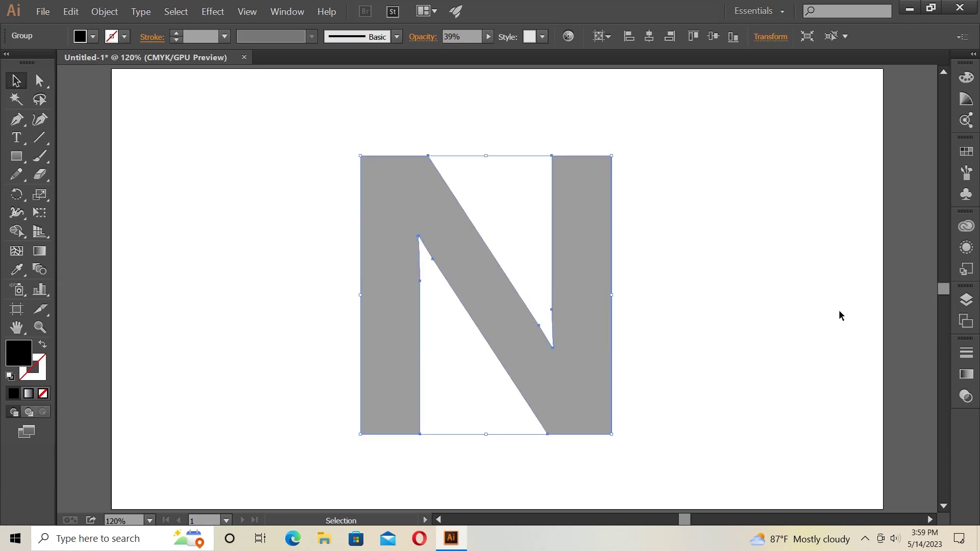
pyautogui.click(489, 37)
pyautogui.moveTo(451, 53); pyautogui.dragTo(684, 148)
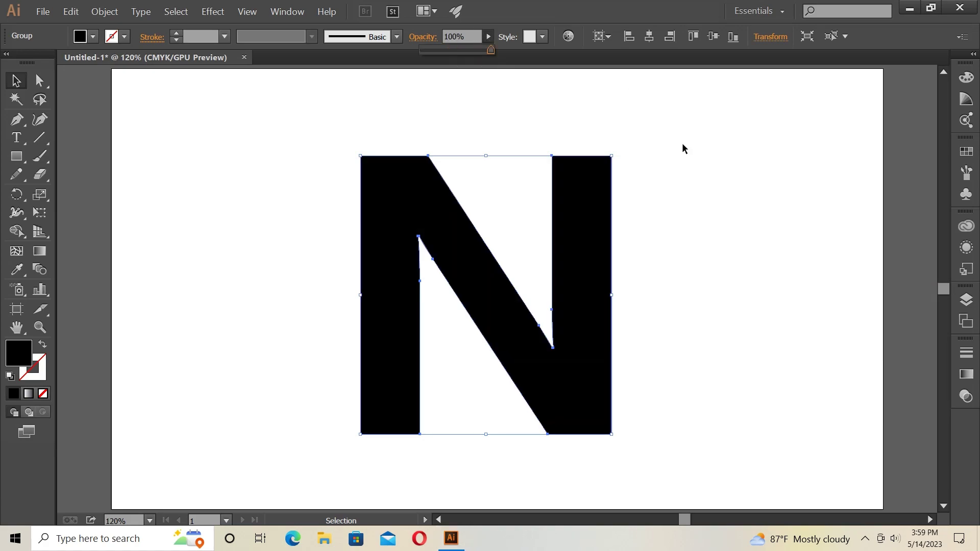
# - Apply a linear gradient to the N and add a light grey colour stop
pyautogui.click(966, 375)
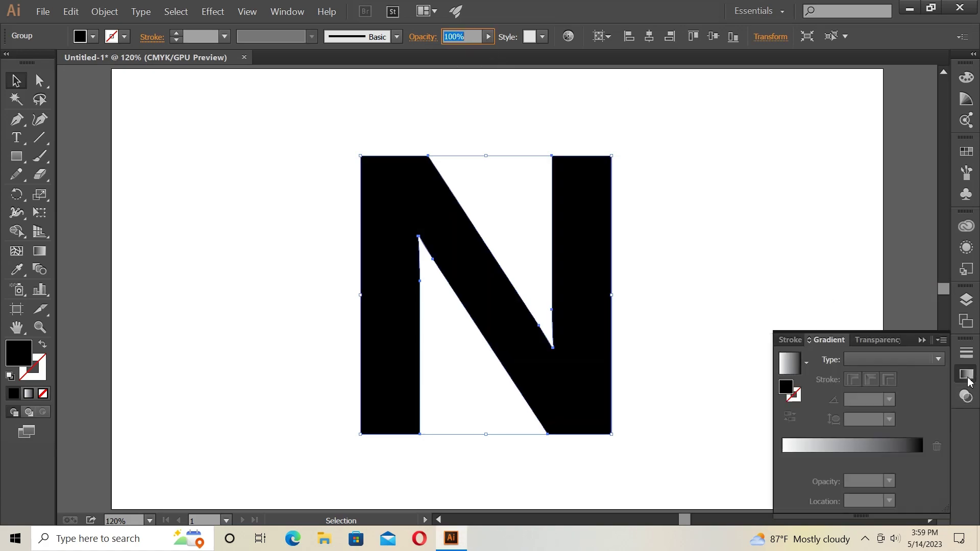
pyautogui.click(831, 446)
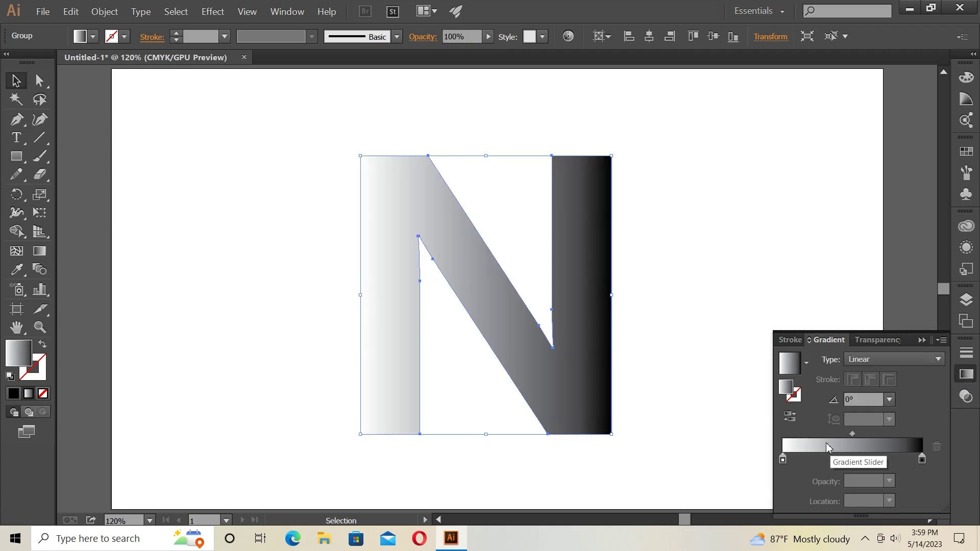
pyautogui.doubleClick(922, 460)
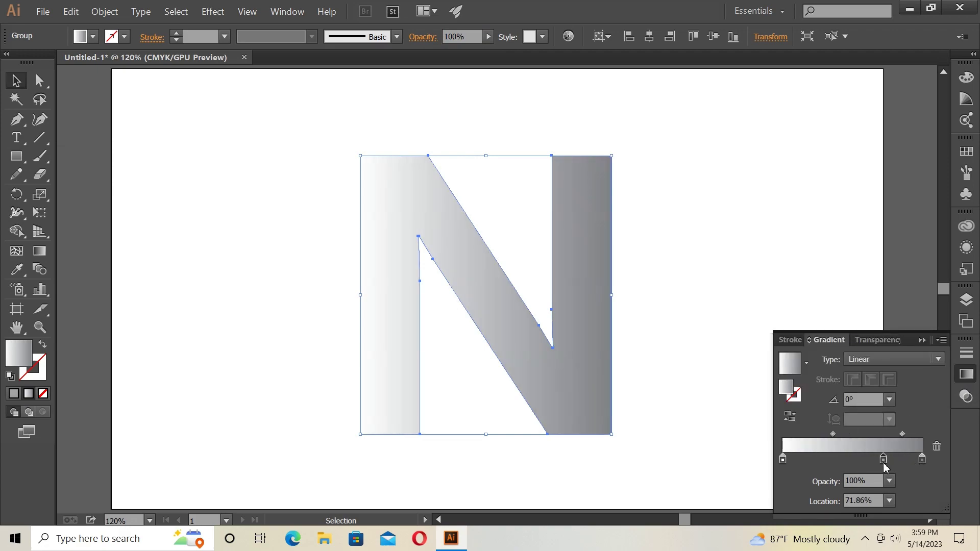
pyautogui.doubleClick(884, 459)
pyautogui.click(851, 338)
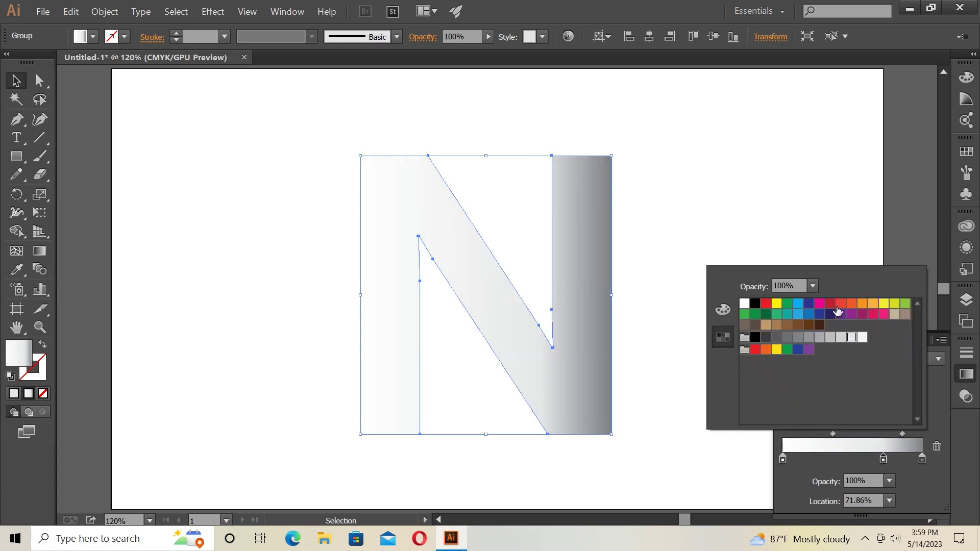
# - Add a mid grey stop at 43.55% and a light grey stop at 47.85%
pyautogui.click(843, 461)
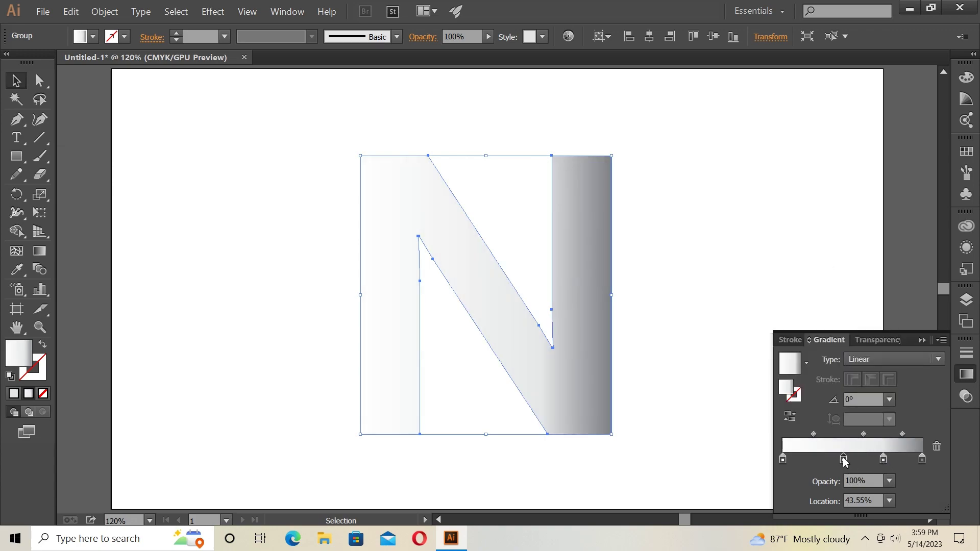
pyautogui.doubleClick(843, 460)
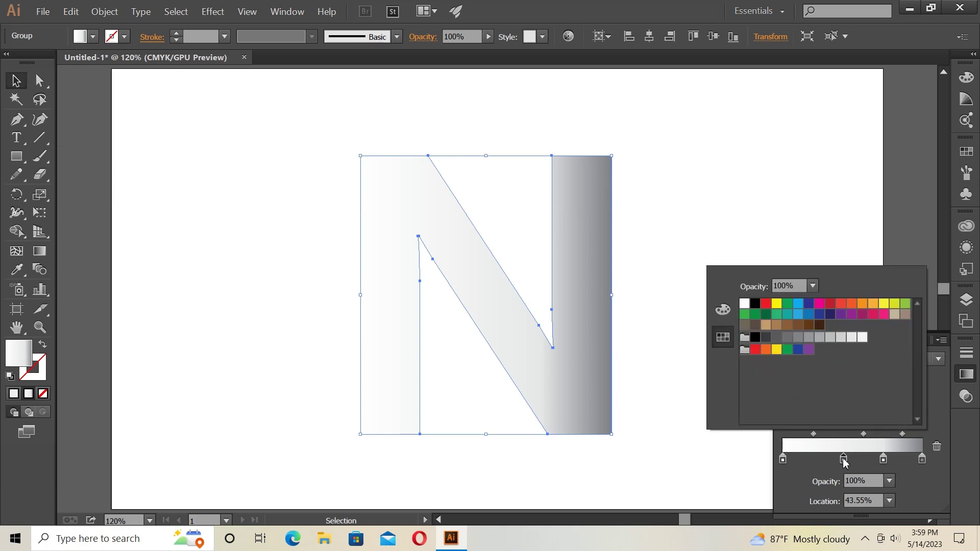
pyautogui.click(804, 339)
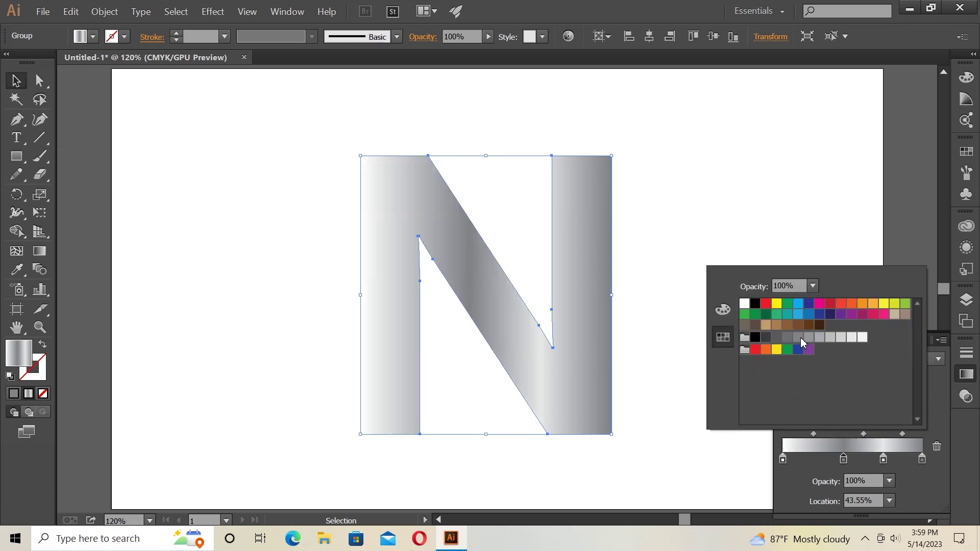
pyautogui.click(833, 229)
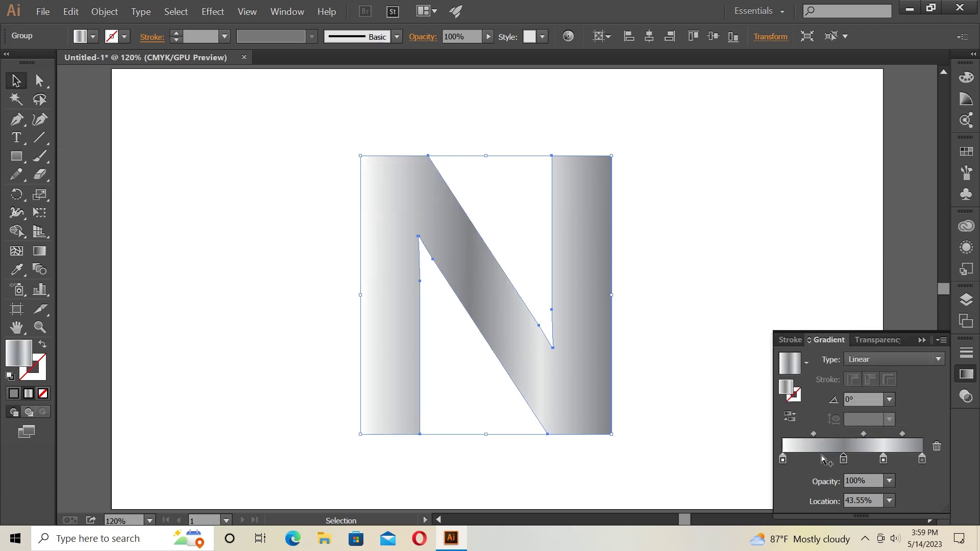
pyautogui.moveTo(844, 459); pyautogui.dragTo(822, 459)
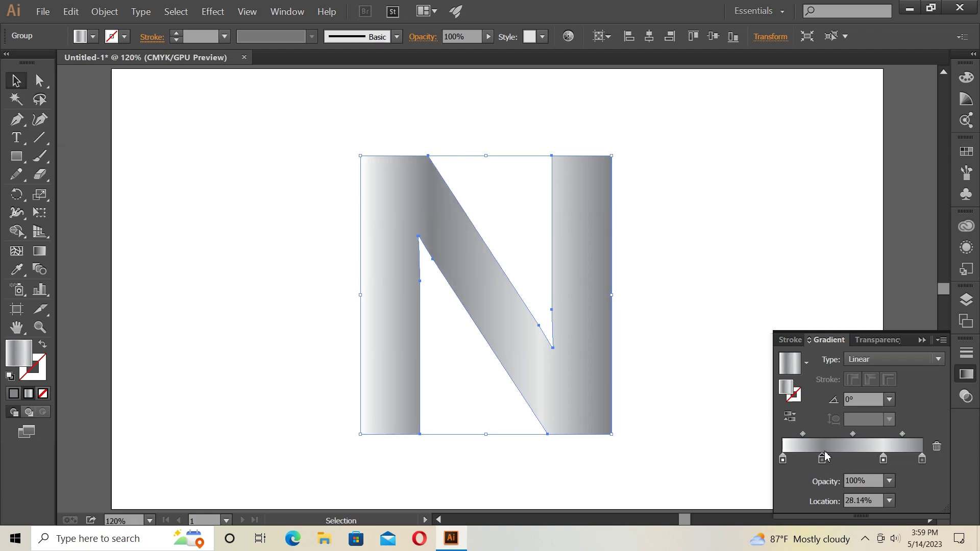
pyautogui.click(850, 460)
pyautogui.doubleClick(850, 461)
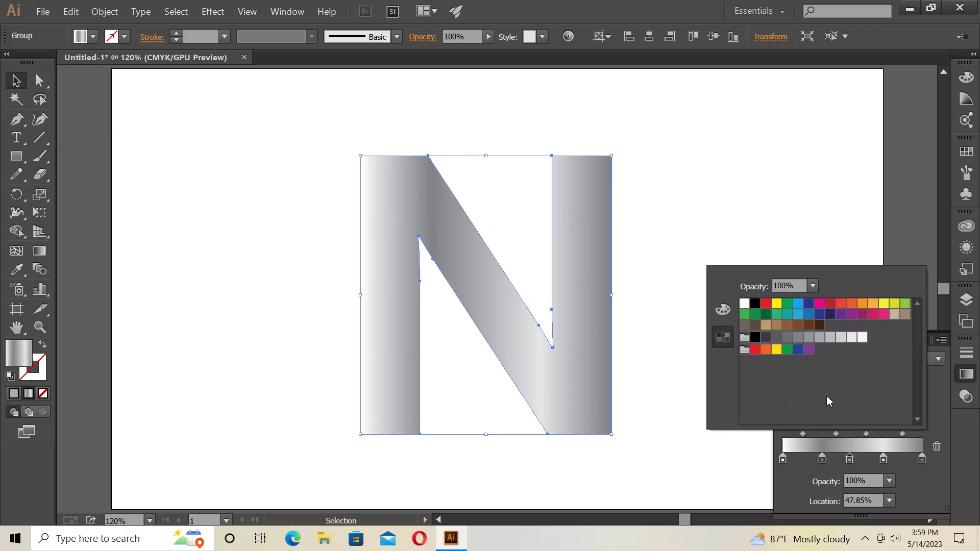
pyautogui.click(831, 338)
pyautogui.click(794, 225)
# - Move stops to 75.81% and 12.54%, lightening the 12.54% stop to near white
pyautogui.moveTo(883, 460); pyautogui.dragTo(864, 460)
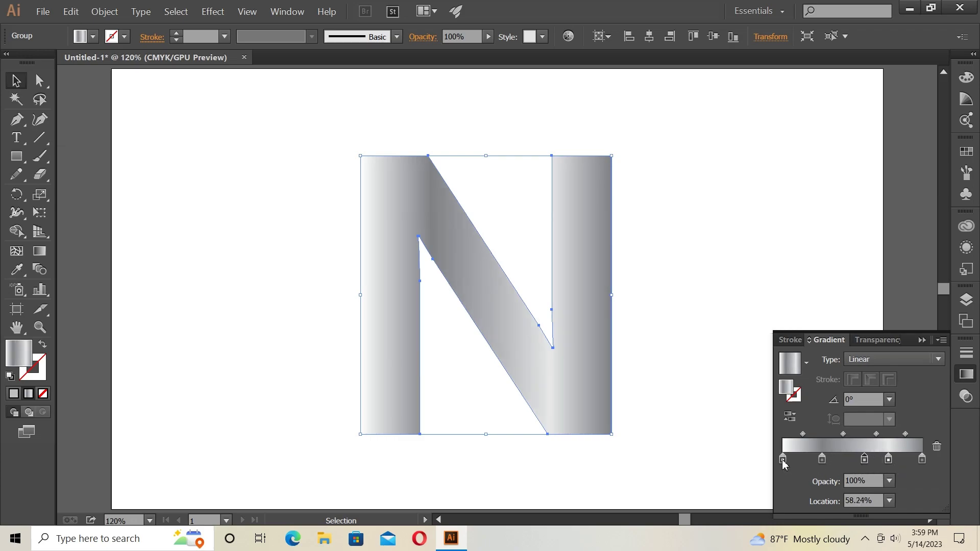
pyautogui.moveTo(783, 460); pyautogui.dragTo(837, 460)
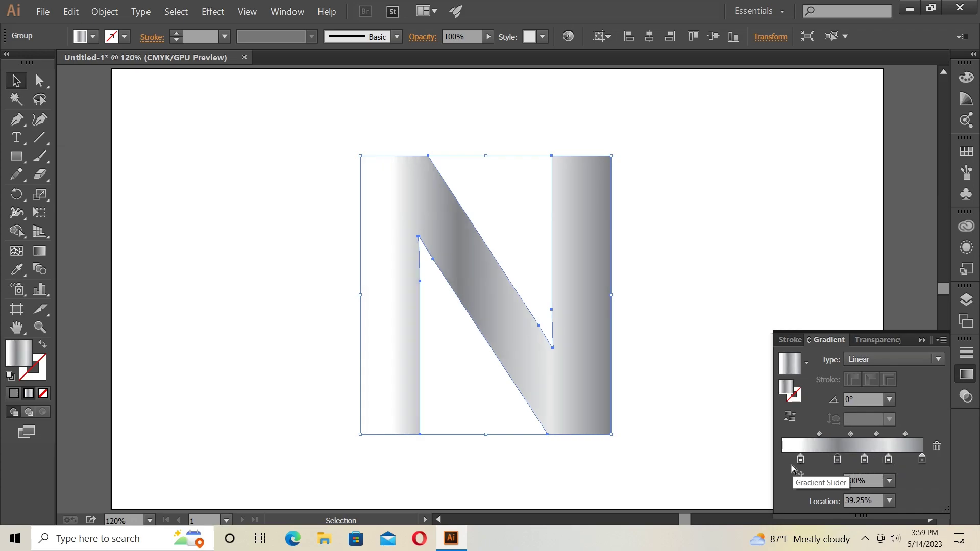
pyautogui.doubleClick(800, 459)
pyautogui.click(856, 337)
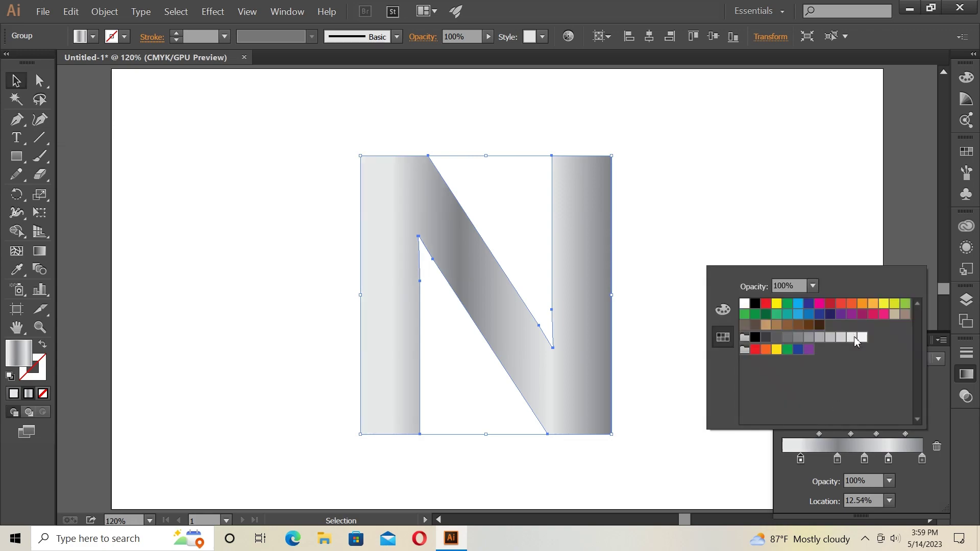
pyautogui.click(837, 214)
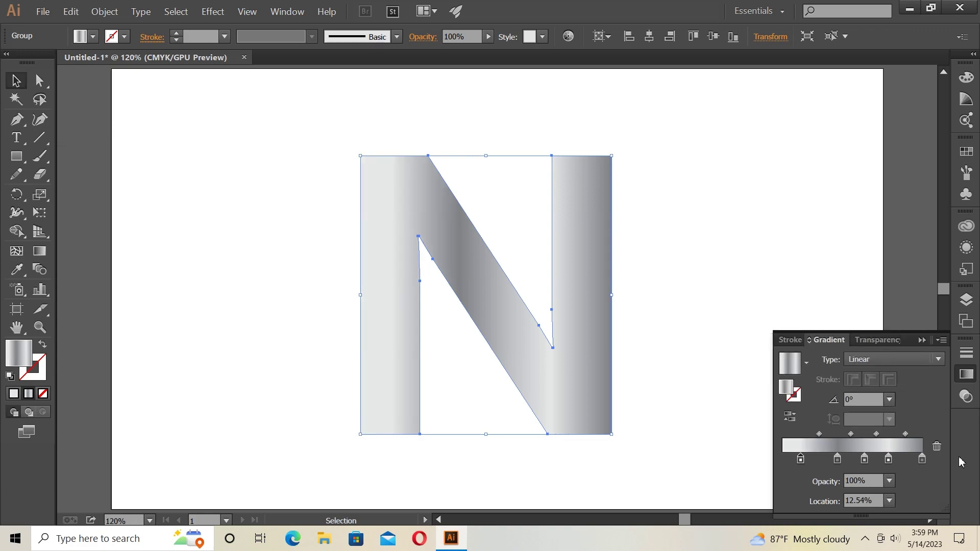
pyautogui.doubleClick(889, 460)
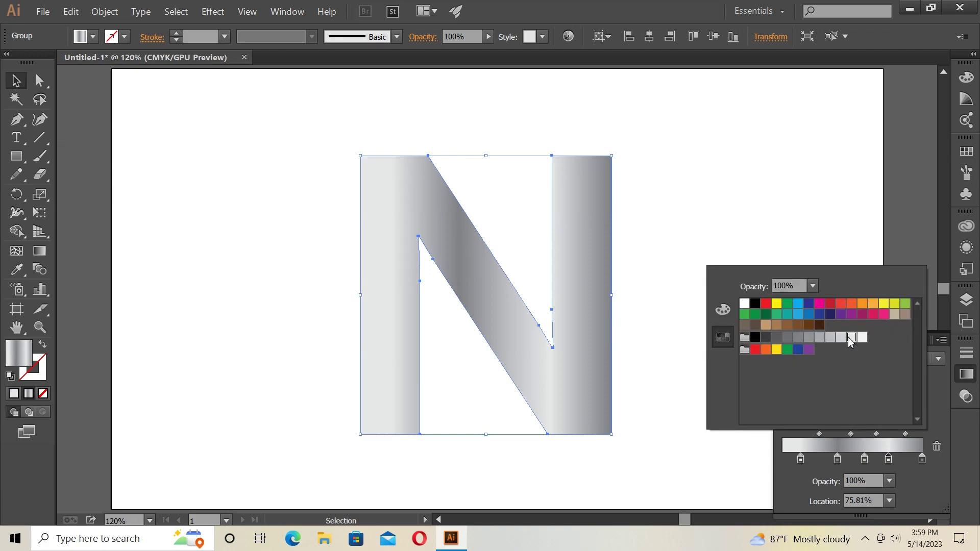
pyautogui.click(828, 230)
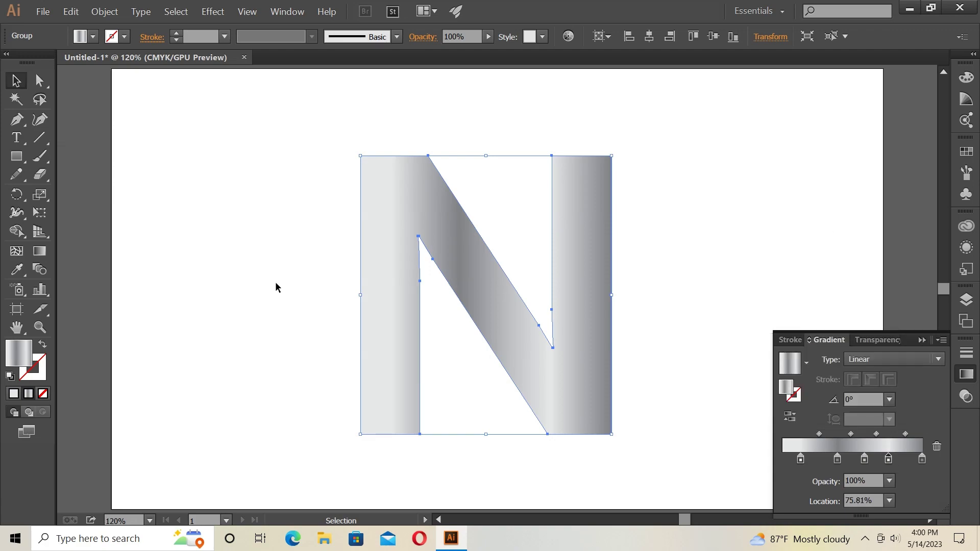
pyautogui.click(40, 250)
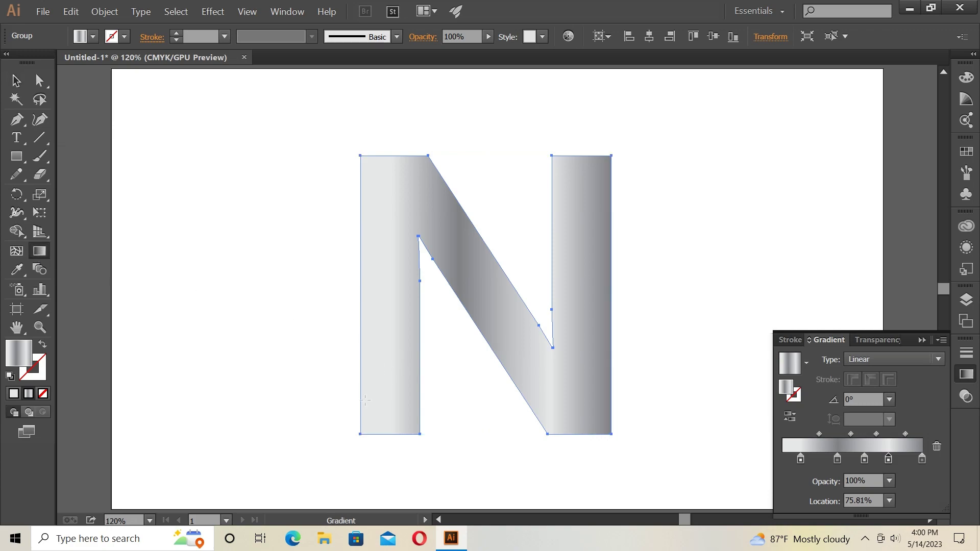
# - Drag the gradient diagonally across the N at a 137.5° angle
pyautogui.moveTo(367, 403); pyautogui.dragTo(629, 163)
pyautogui.moveTo(341, 380); pyautogui.dragTo(623, 207)
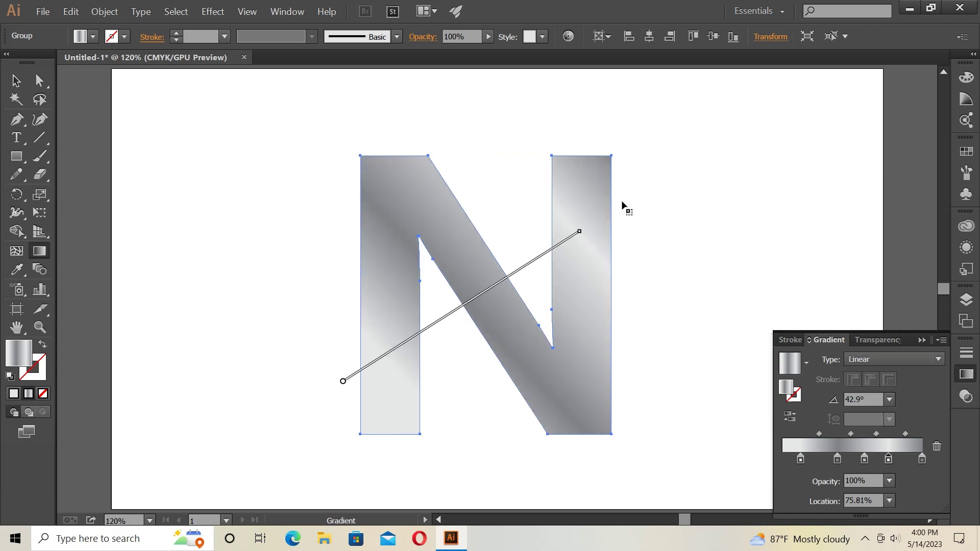
pyautogui.moveTo(658, 402); pyautogui.dragTo(594, 364)
pyautogui.moveTo(608, 398); pyautogui.dragTo(339, 153)
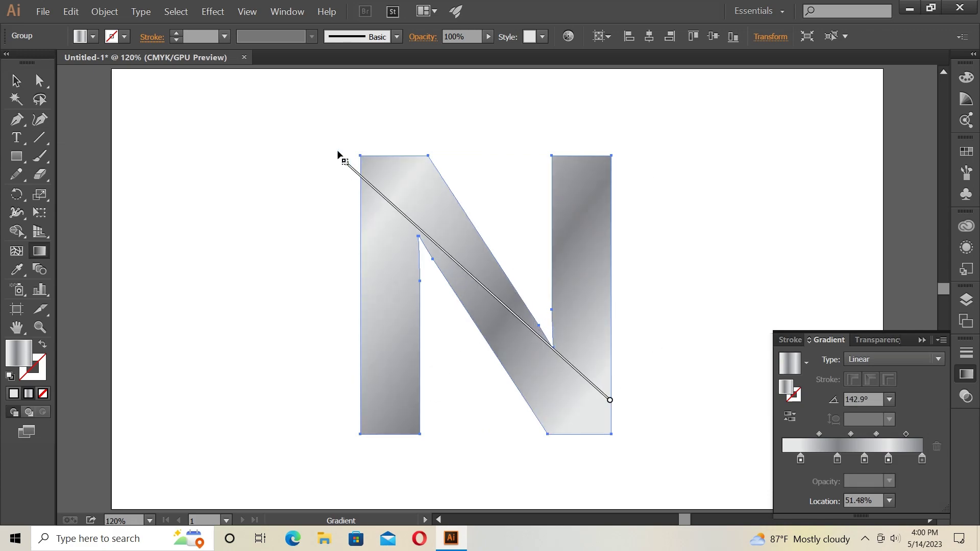
# - Reposition a gradient stop and check the colours of the 32.8% and 58.24% stops
pyautogui.moveTo(837, 459)
pyautogui.mouseDown()
pyautogui.moveTo(796, 459)
pyautogui.moveTo(806, 434)
pyautogui.moveTo(833, 459)
pyautogui.moveTo(811, 434)
pyautogui.moveTo(783, 459)
pyautogui.mouseUp()
pyautogui.doubleClick(829, 459)
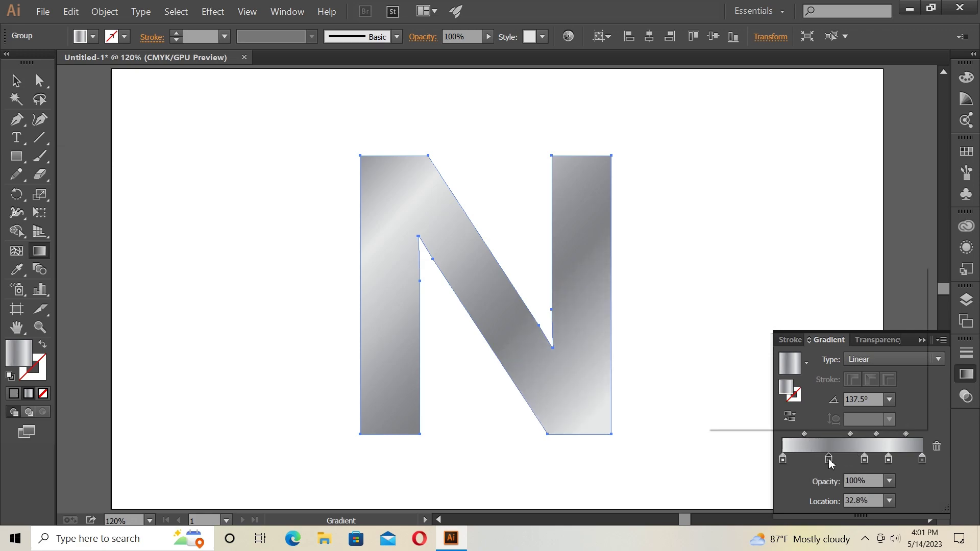
pyautogui.click(796, 247)
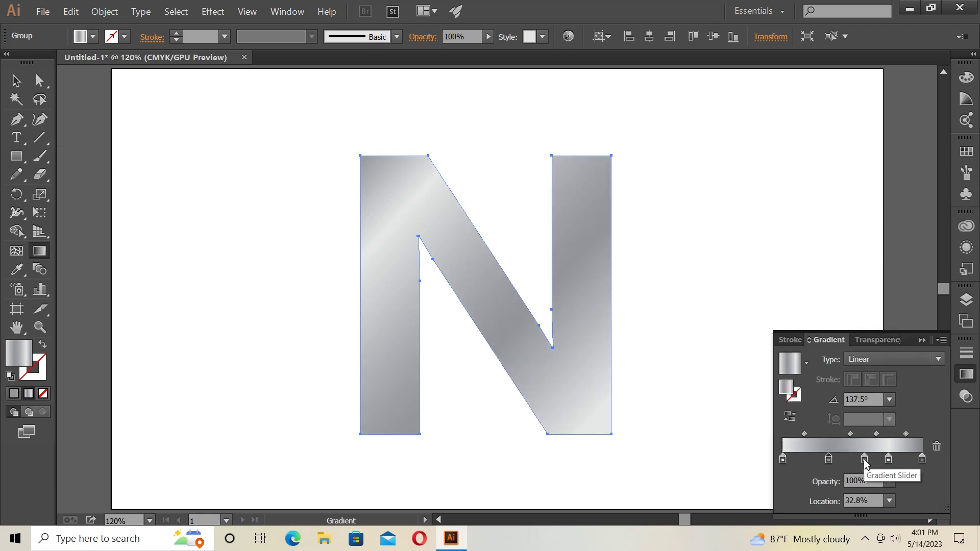
pyautogui.doubleClick(889, 459)
pyautogui.click(803, 248)
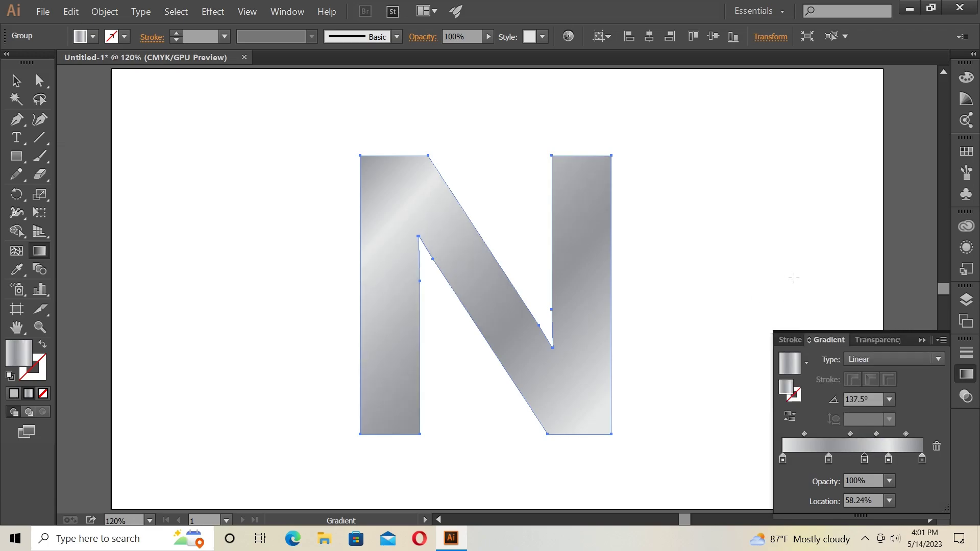
# - Create a 3 pt Offset Path copy of the N
pyautogui.press('v')
pyautogui.click(105, 11)
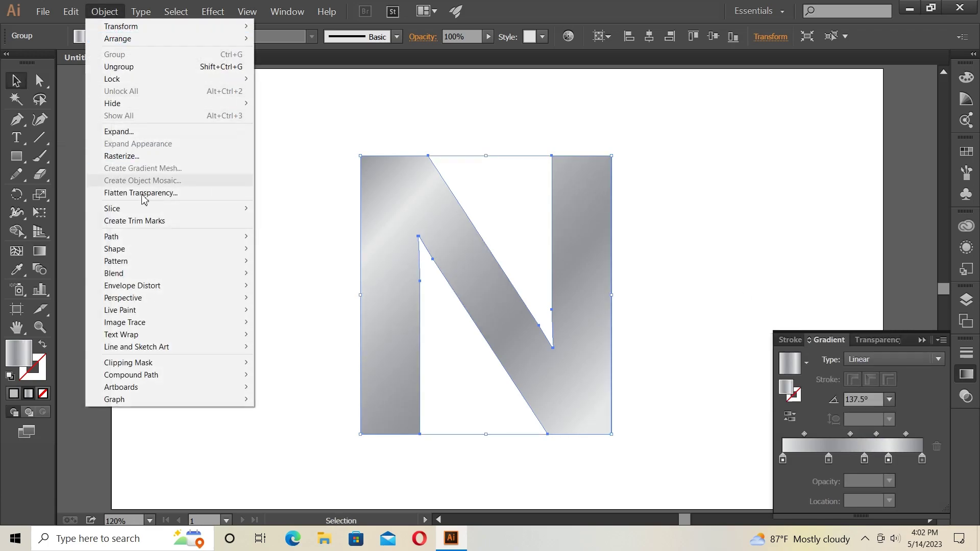
pyautogui.moveTo(112, 237)
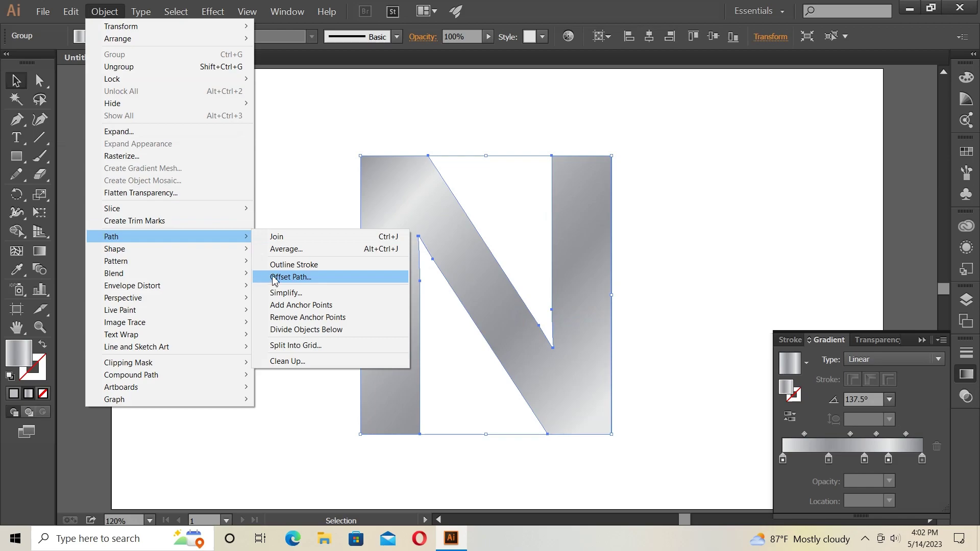
pyautogui.click(288, 278)
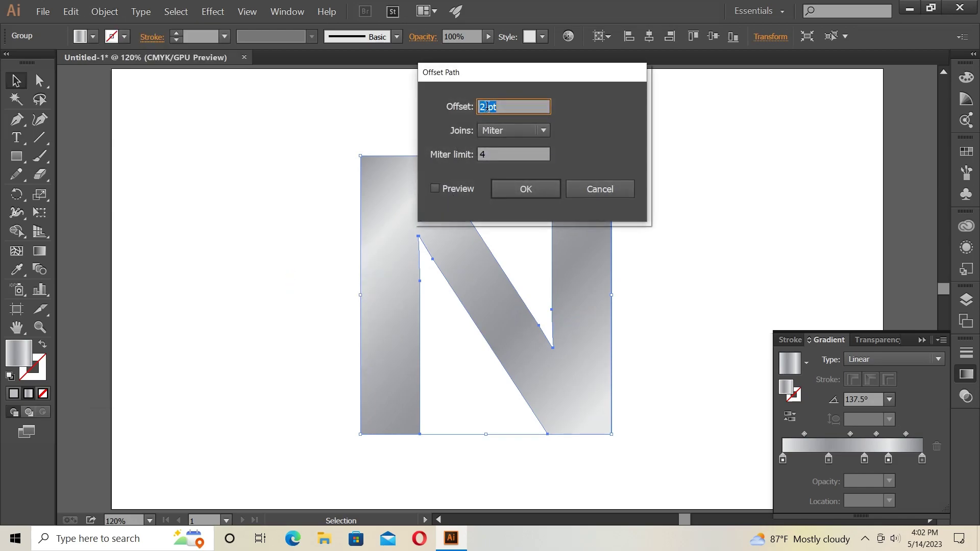
pyautogui.moveTo(488, 106); pyautogui.dragTo(467, 109)
pyautogui.write('3')
pyautogui.click(459, 193)
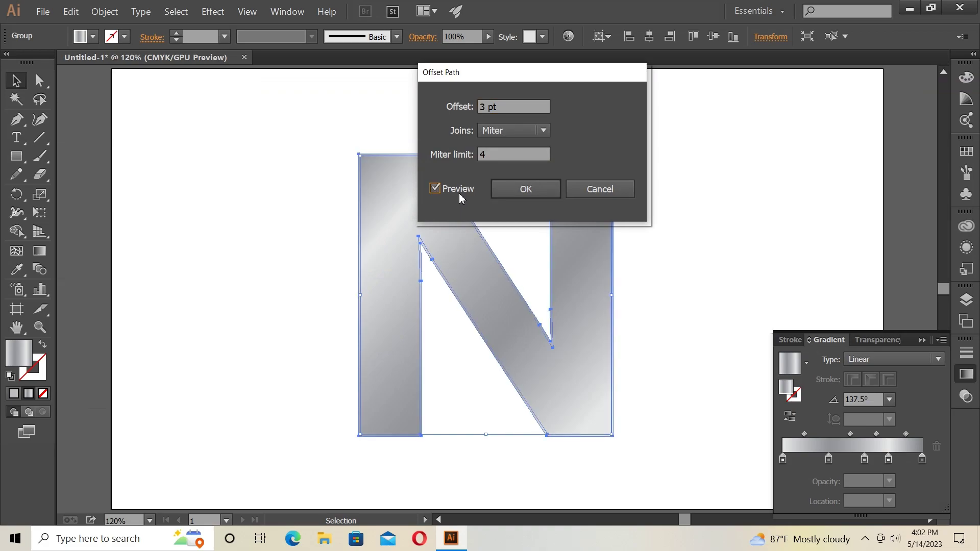
pyautogui.click(526, 194)
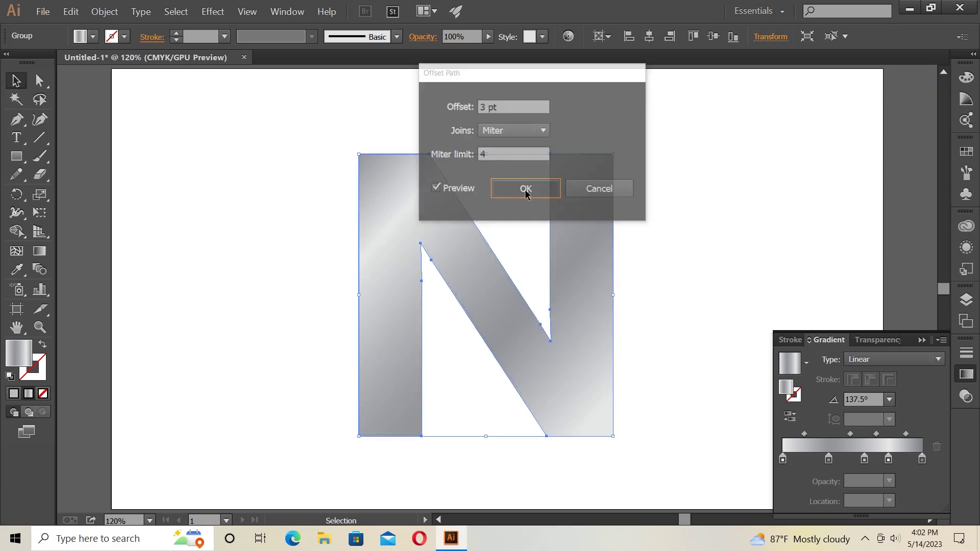
# - Reverse the offset copy's gradient and deselect to review the metallic rim
pyautogui.click(790, 419)
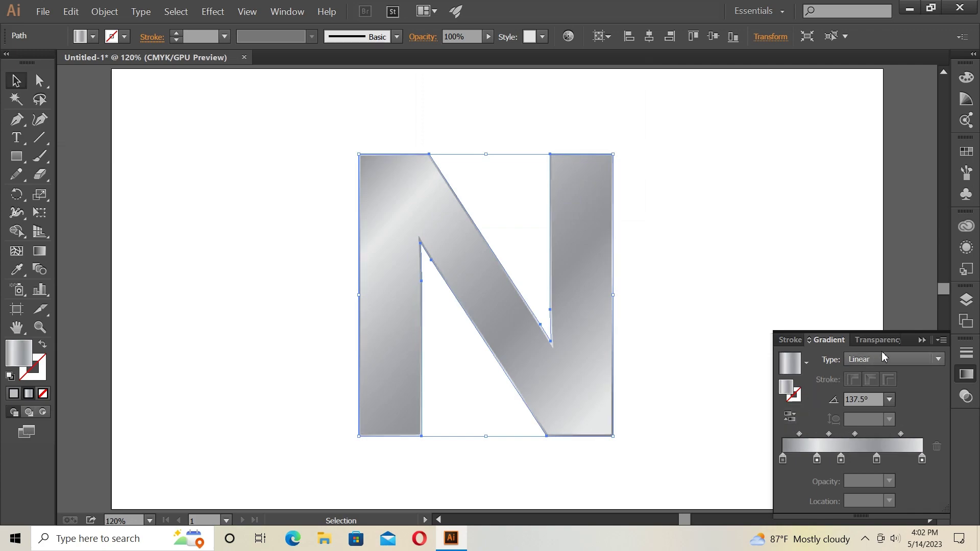
pyautogui.click(662, 299)
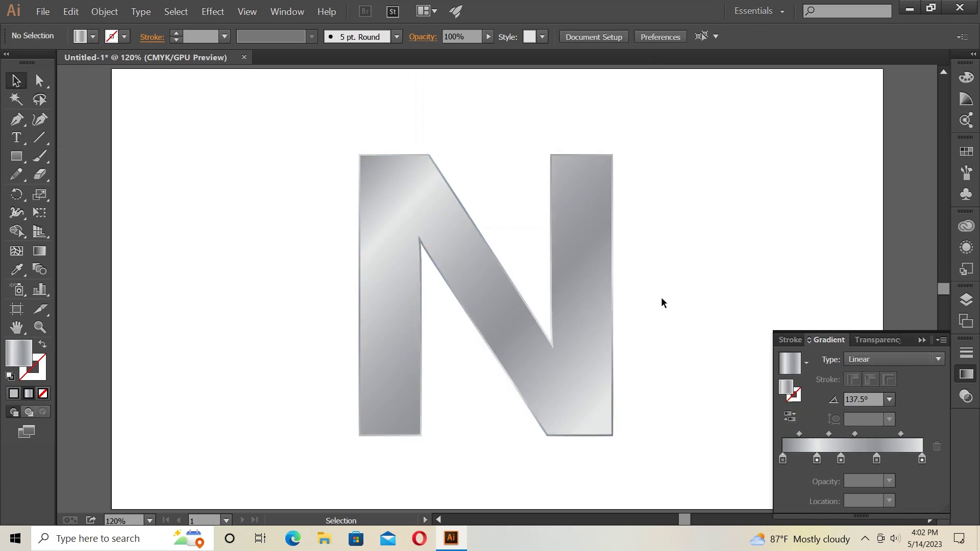
pyautogui.click(922, 341)
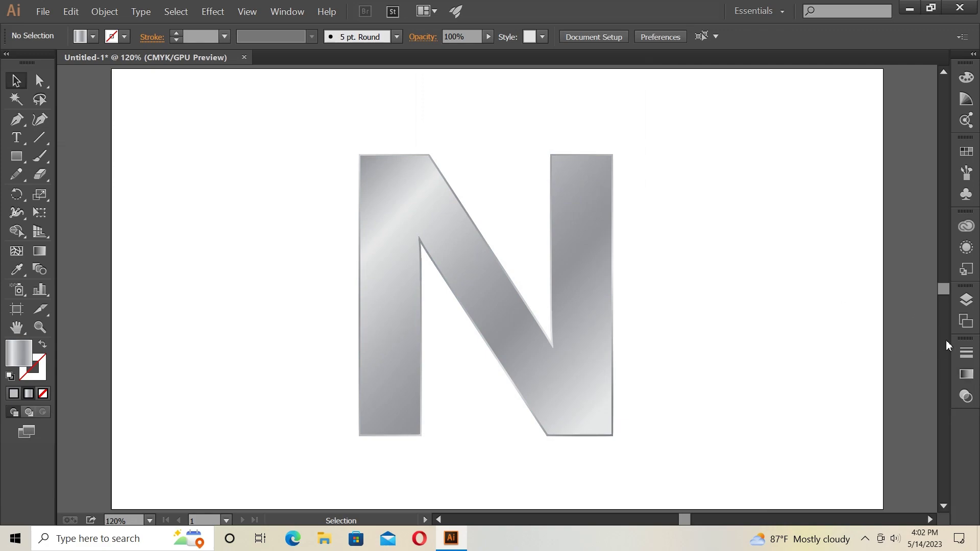
# - Turn on Layer 2's visibility to show the black snake, then close the Layers panel
pyautogui.click(966, 300)
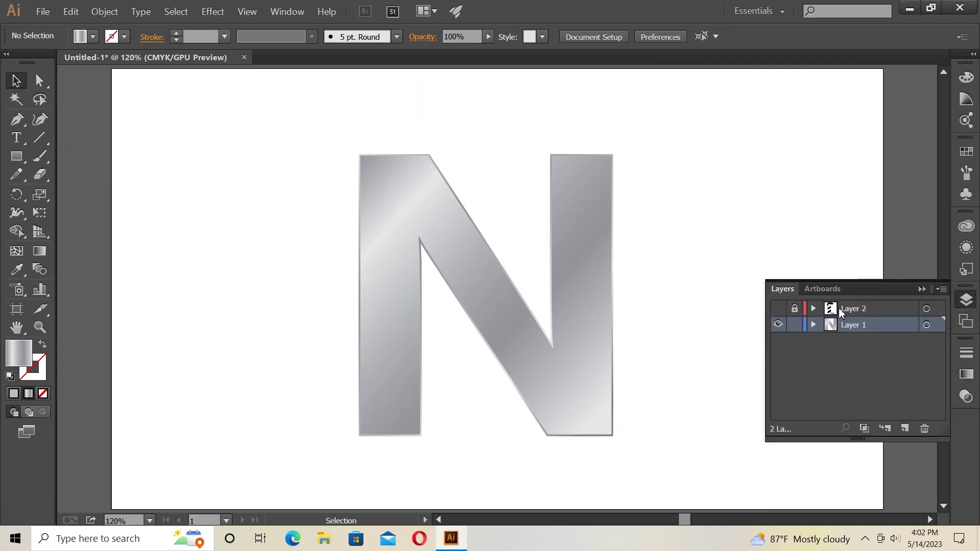
pyautogui.click(778, 309)
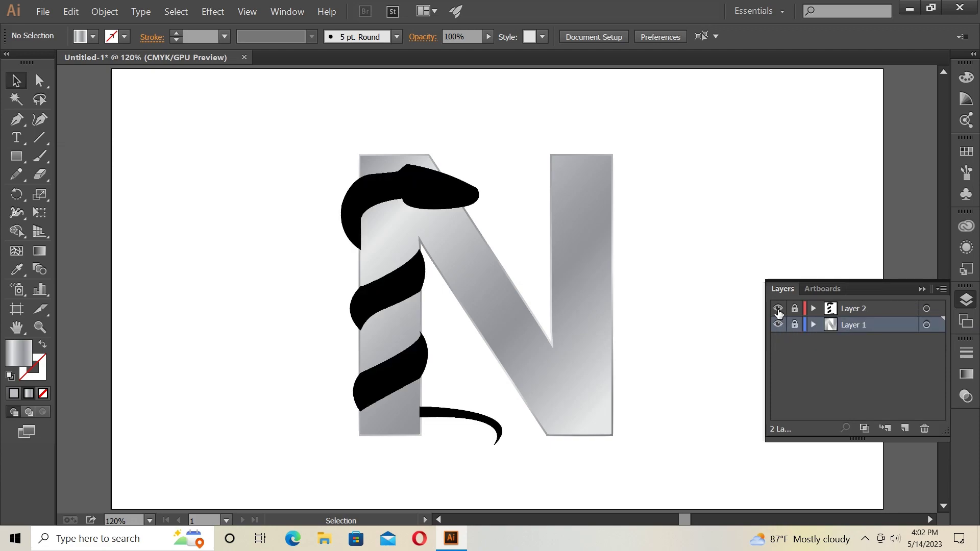
pyautogui.click(812, 311)
pyautogui.click(922, 288)
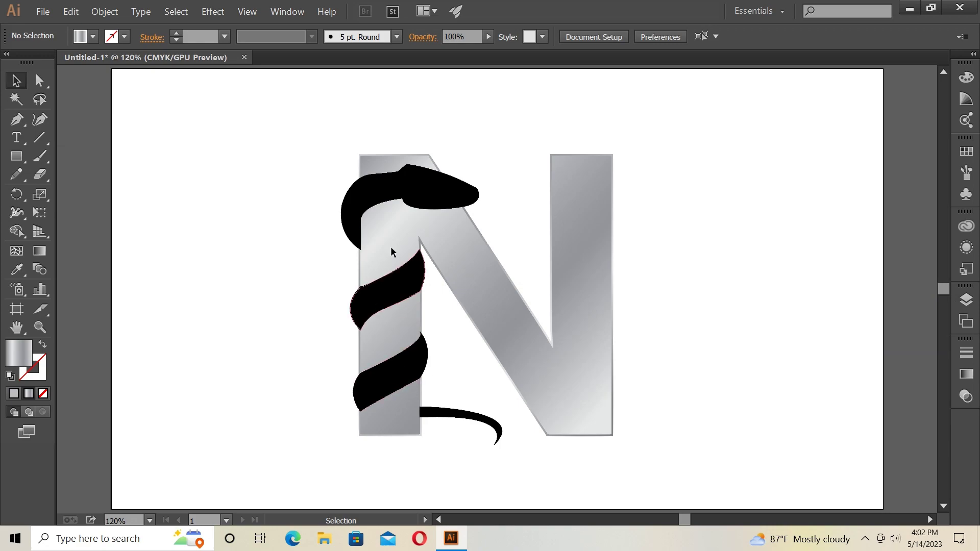
# - Select the four snake pieces, apply the Orange, Yellow gradient preset, and set stroke to None
pyautogui.click(389, 199)
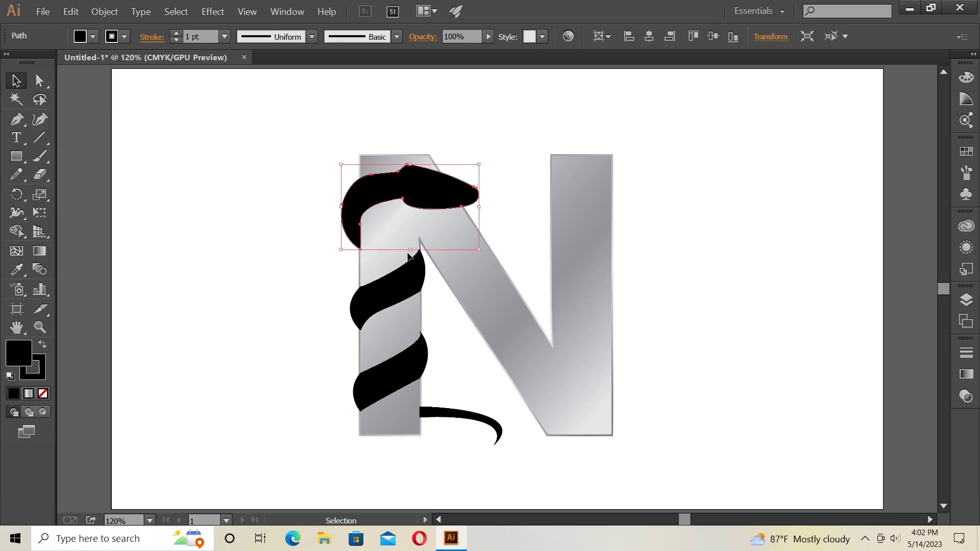
pyautogui.keyDown('shift'); pyautogui.click(397, 291); pyautogui.keyUp('shift')
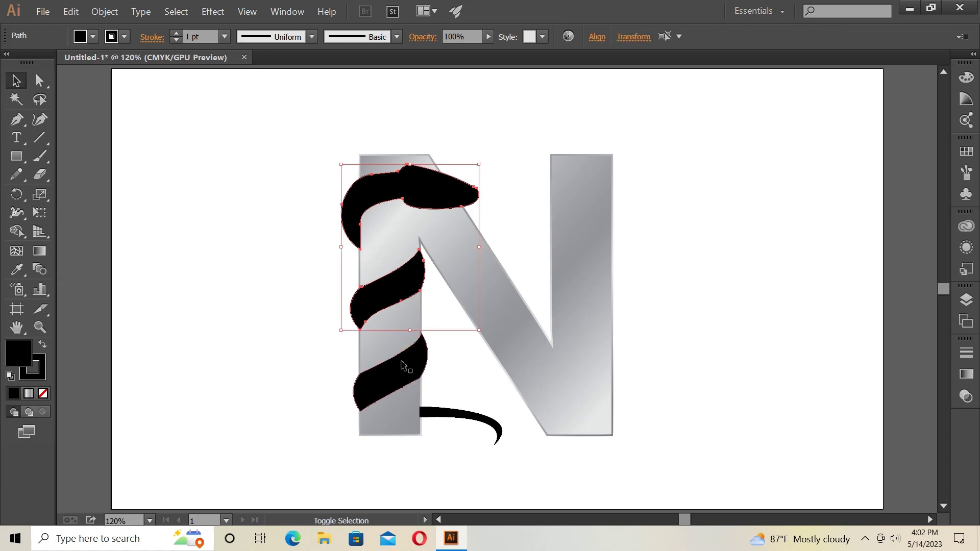
pyautogui.keyDown('shift'); pyautogui.click(403, 365); pyautogui.keyUp('shift')
pyautogui.keyDown('shift'); pyautogui.click(486, 421); pyautogui.keyUp('shift')
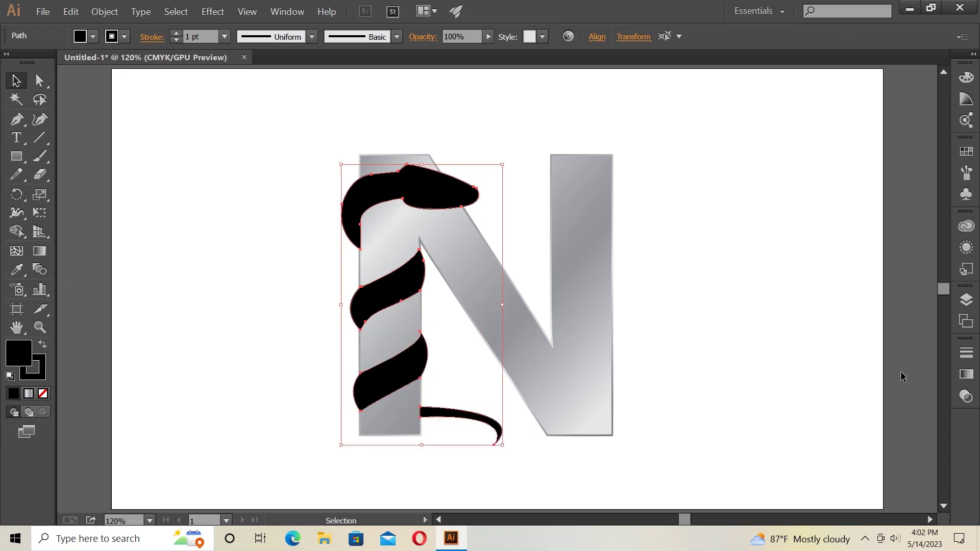
pyautogui.click(966, 373)
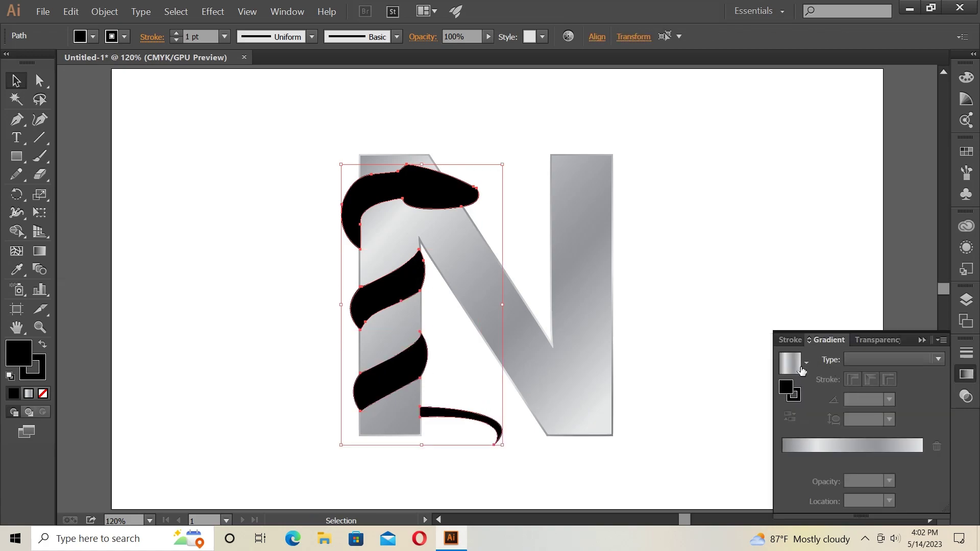
pyautogui.click(808, 364)
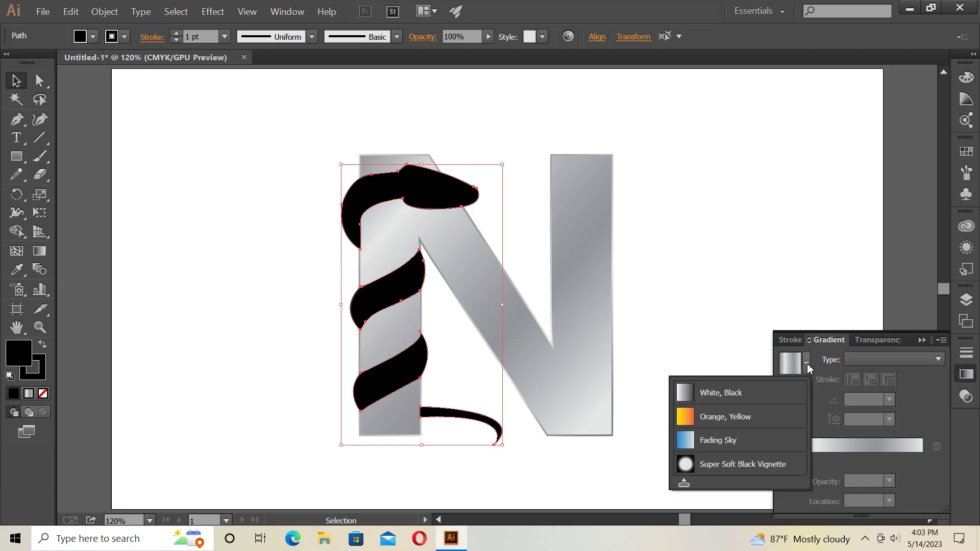
pyautogui.click(727, 419)
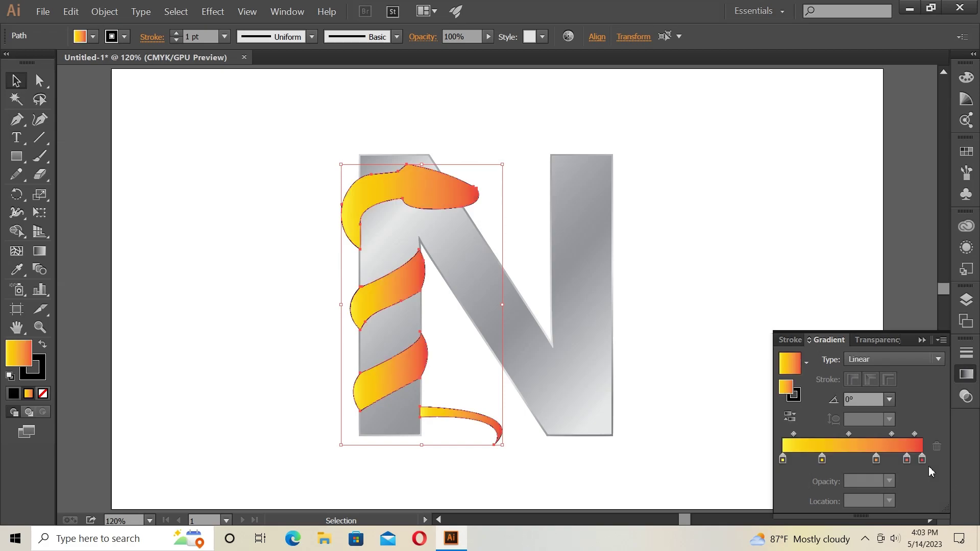
pyautogui.click(176, 41)
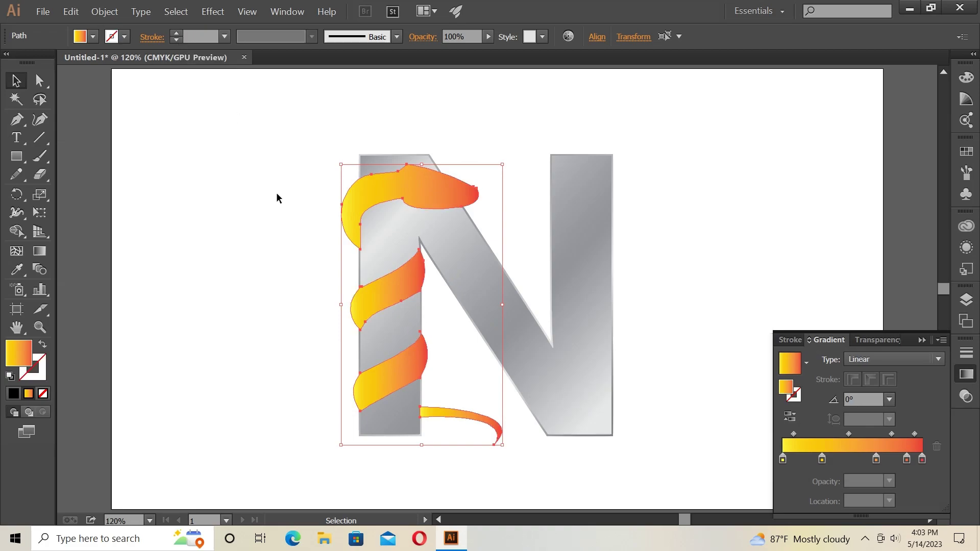
# - Reselect all snake pieces and recolour the last gradient stop tan and the next one yellow
pyautogui.click(286, 273)
pyautogui.click(361, 204)
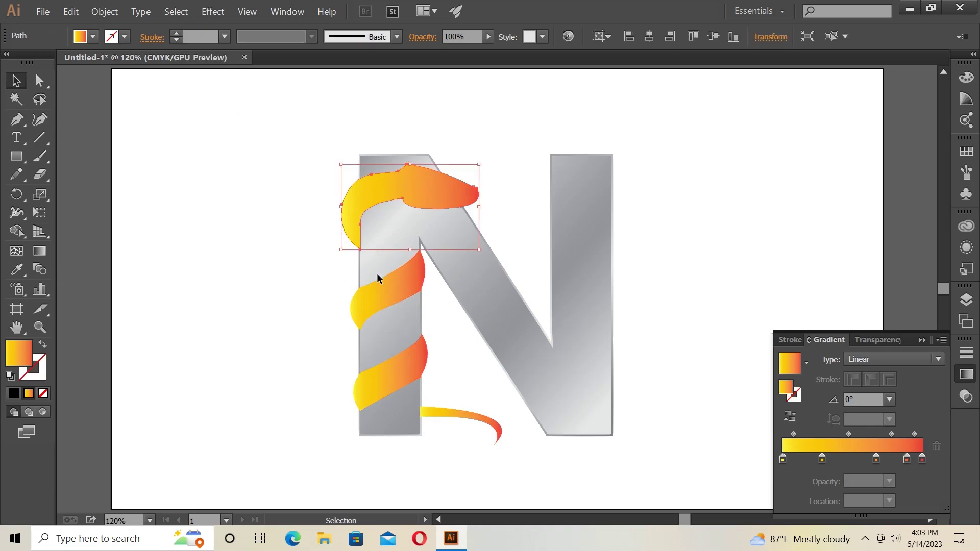
pyautogui.moveTo(297, 202); pyautogui.dragTo(521, 465)
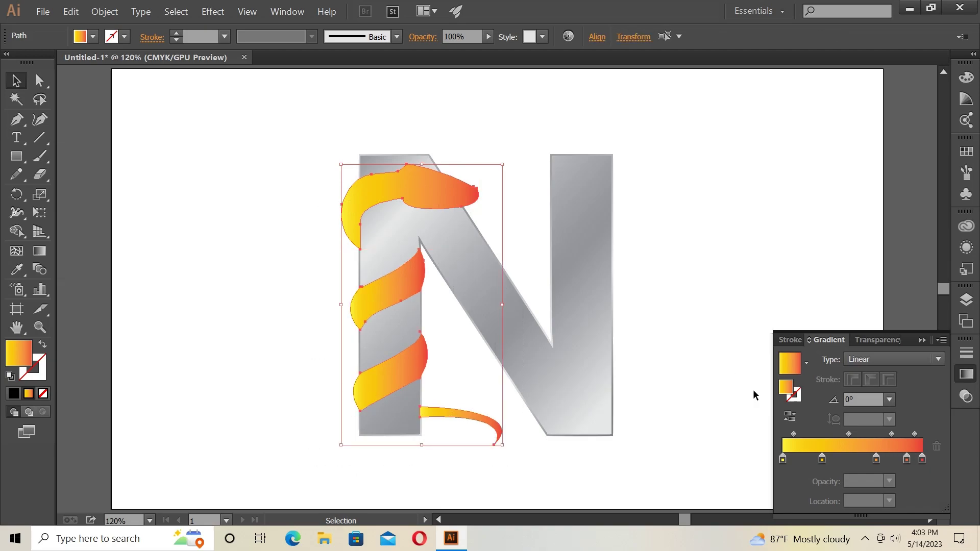
pyautogui.doubleClick(922, 459)
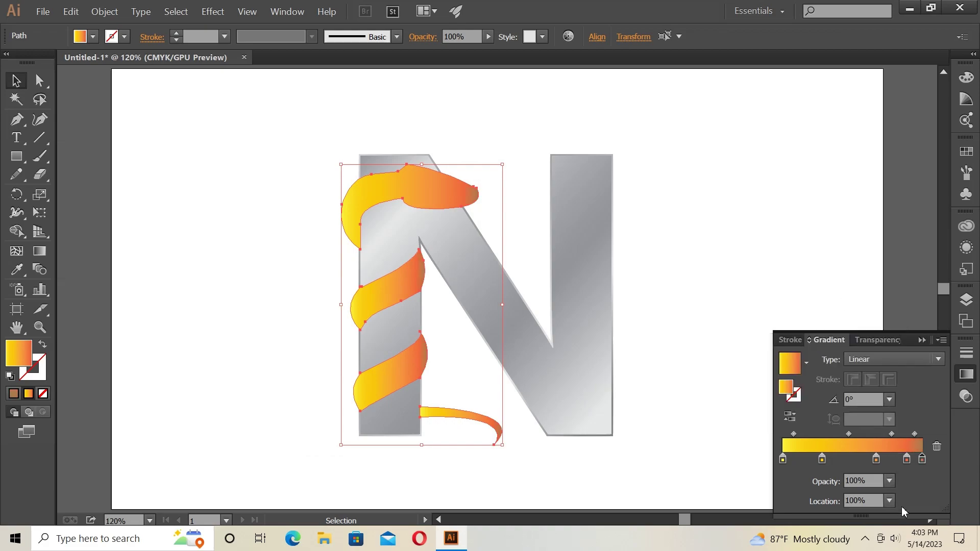
pyautogui.doubleClick(907, 461)
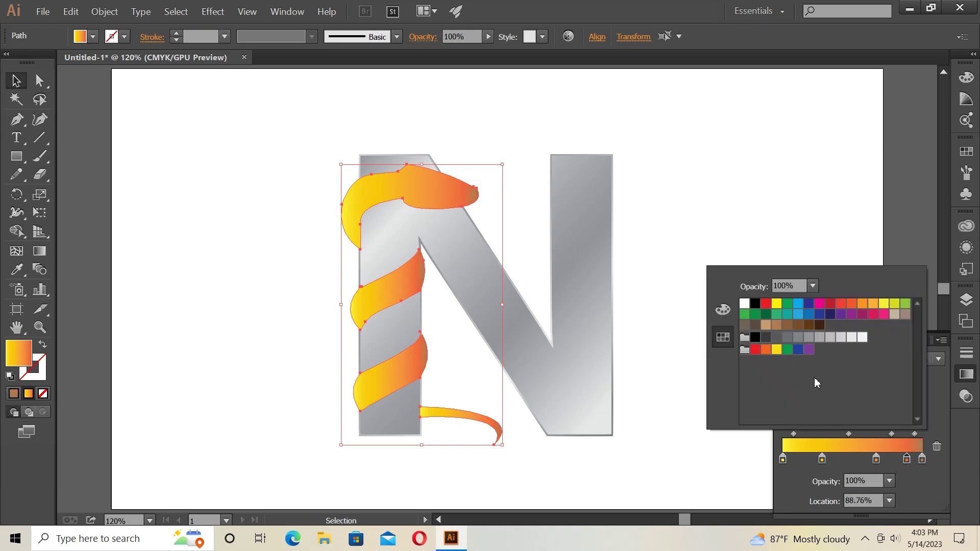
pyautogui.click(768, 327)
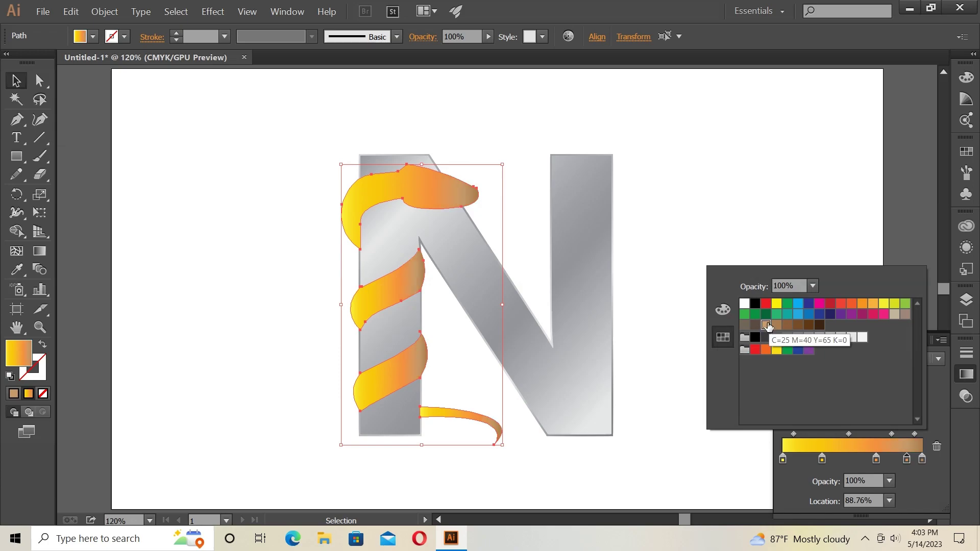
pyautogui.click(877, 460)
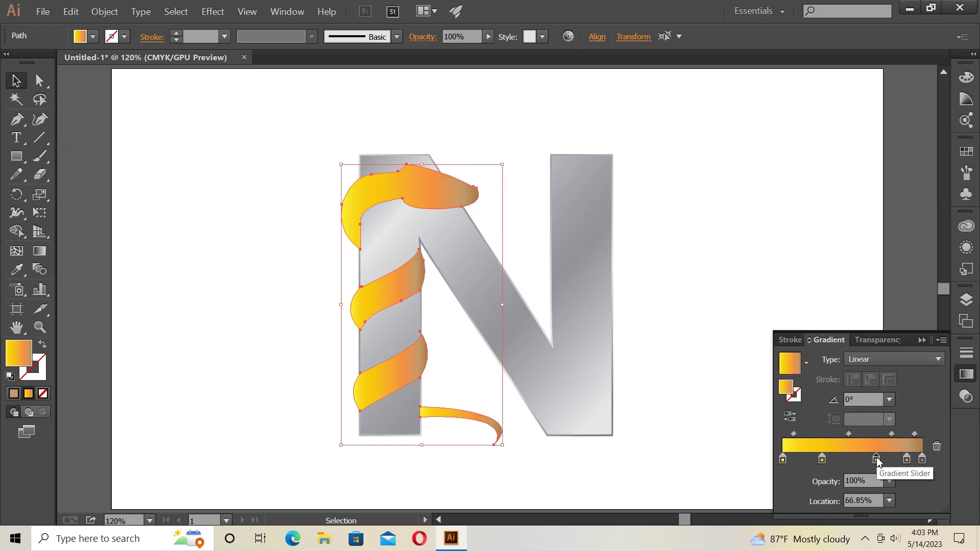
pyautogui.doubleClick(877, 459)
pyautogui.click(883, 305)
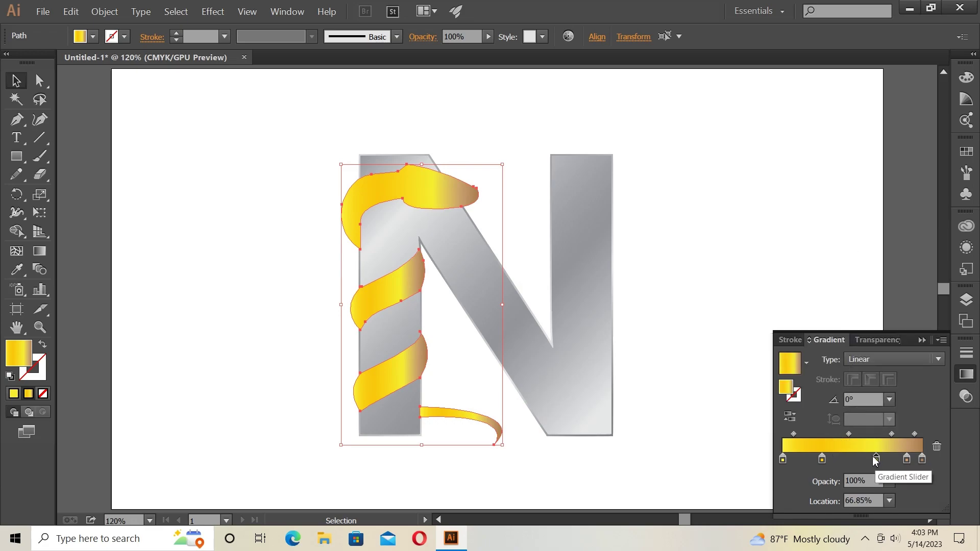
# - Shift the yellow stop left and the tan stop right, trying and undoing another tan stop
pyautogui.moveTo(877, 459); pyautogui.dragTo(861, 459)
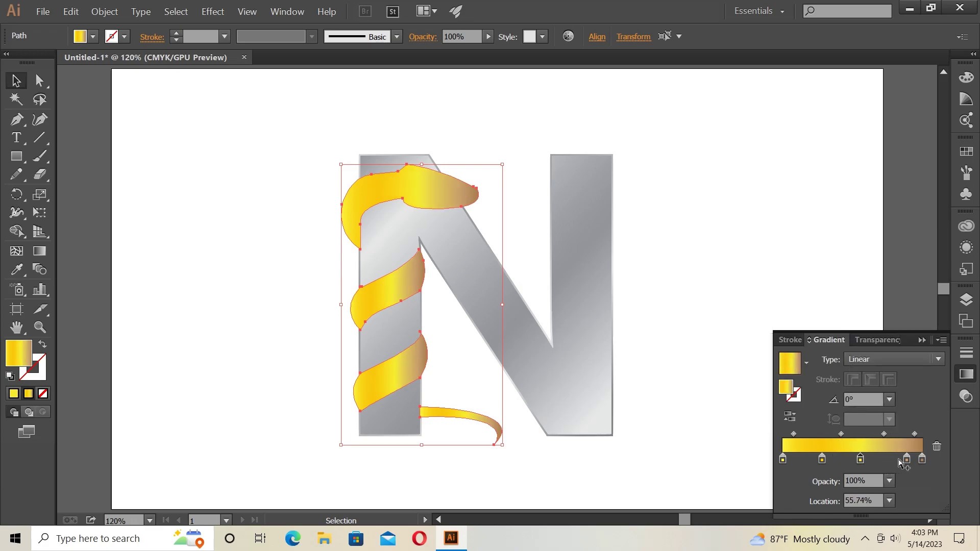
pyautogui.moveTo(907, 459); pyautogui.dragTo(912, 459)
pyautogui.doubleClick(823, 460)
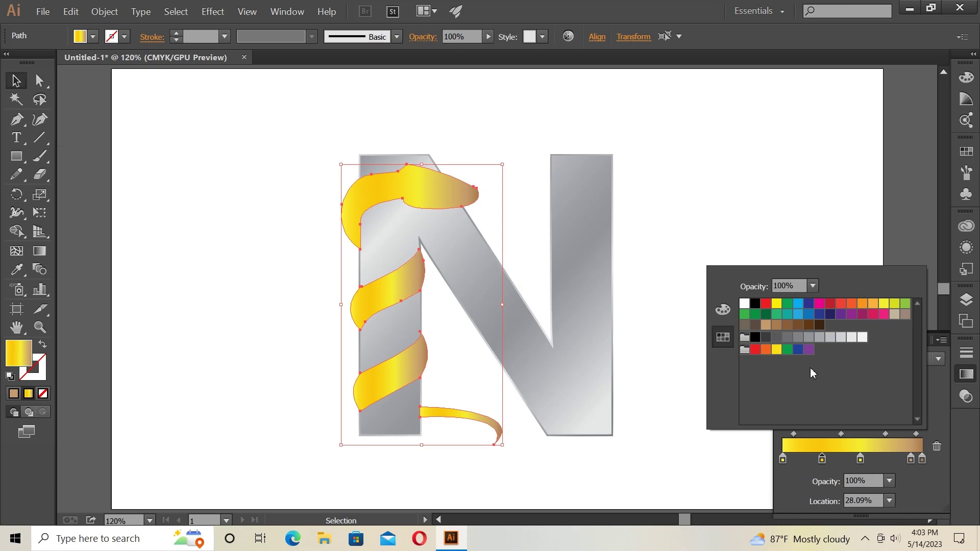
pyautogui.click(766, 325)
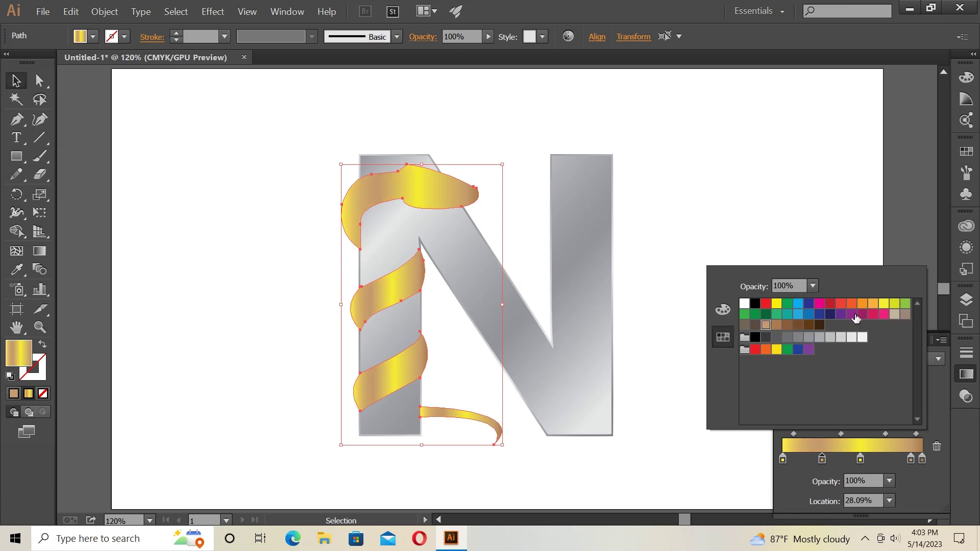
pyautogui.click(768, 231)
pyautogui.rightClick(780, 247)
pyautogui.click(807, 248)
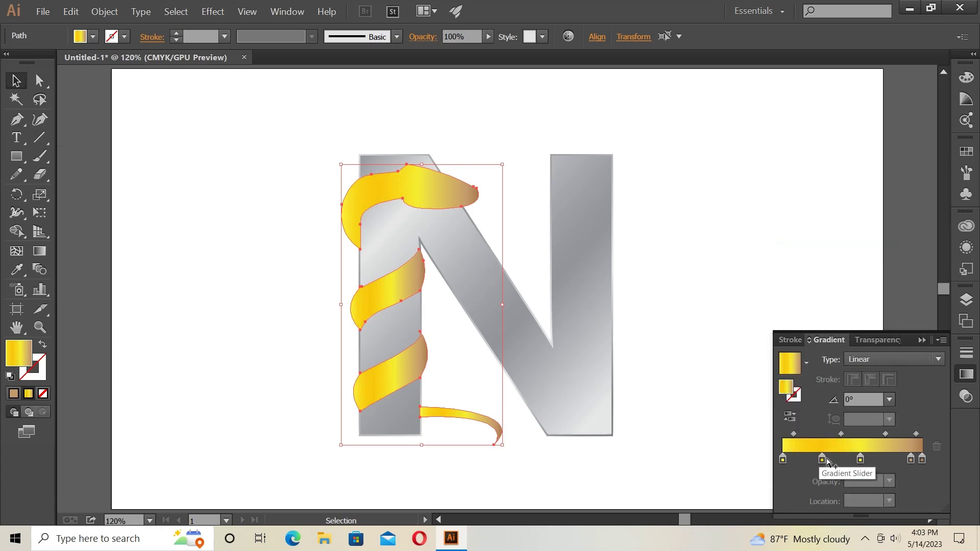
# - Rebalance the gradient stops, pushing the yellows along, then deselect to review the gold blend
pyautogui.moveTo(783, 459); pyautogui.dragTo(885, 459)
pyautogui.doubleClick(904, 459)
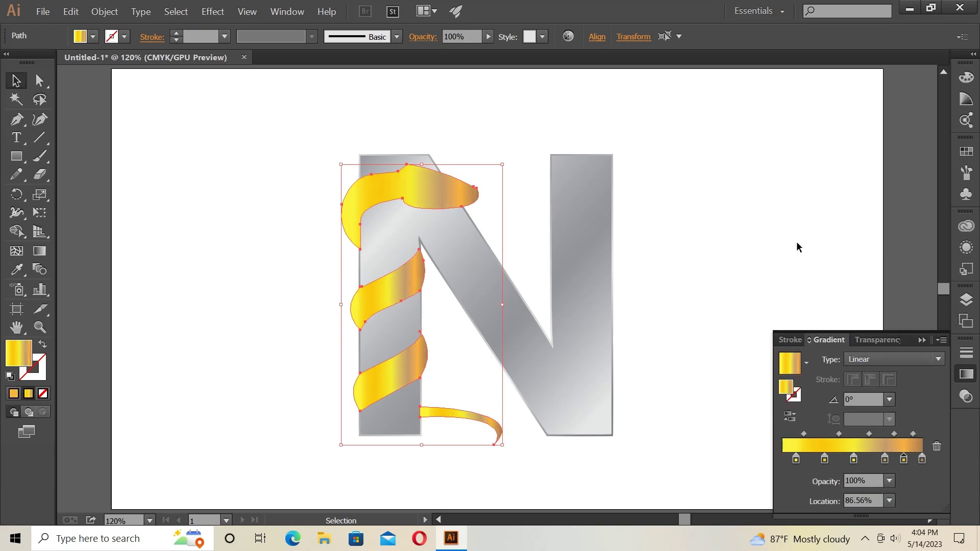
pyautogui.moveTo(886, 459); pyautogui.dragTo(905, 459)
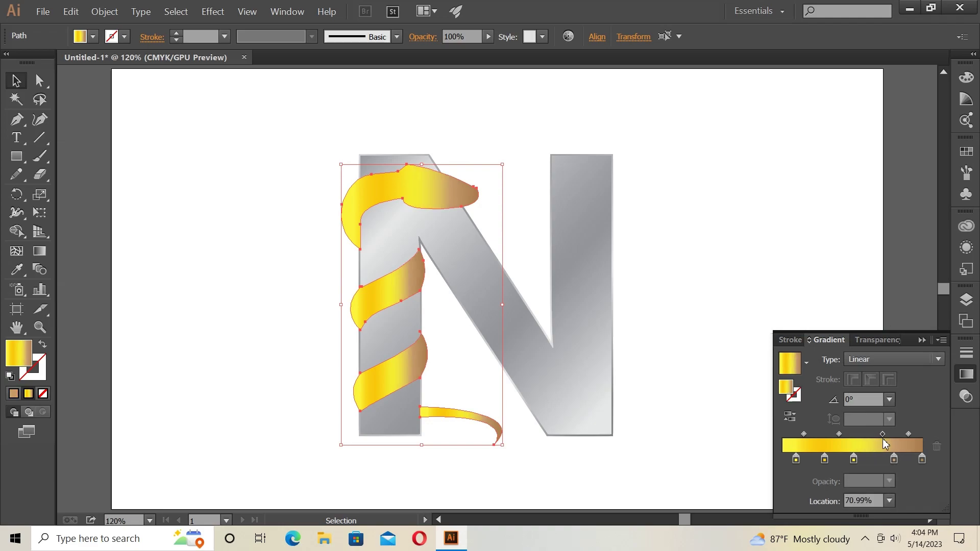
pyautogui.moveTo(796, 459); pyautogui.dragTo(835, 459)
pyautogui.click(156, 187)
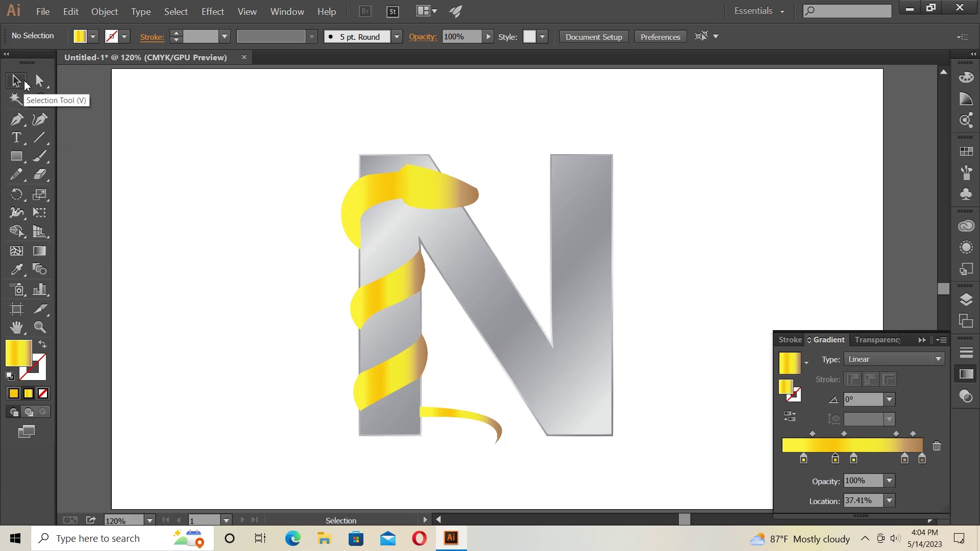
# - Redraw the snake head's gradient diagonally at about -148.8° with the Gradient tool
pyautogui.click(377, 199)
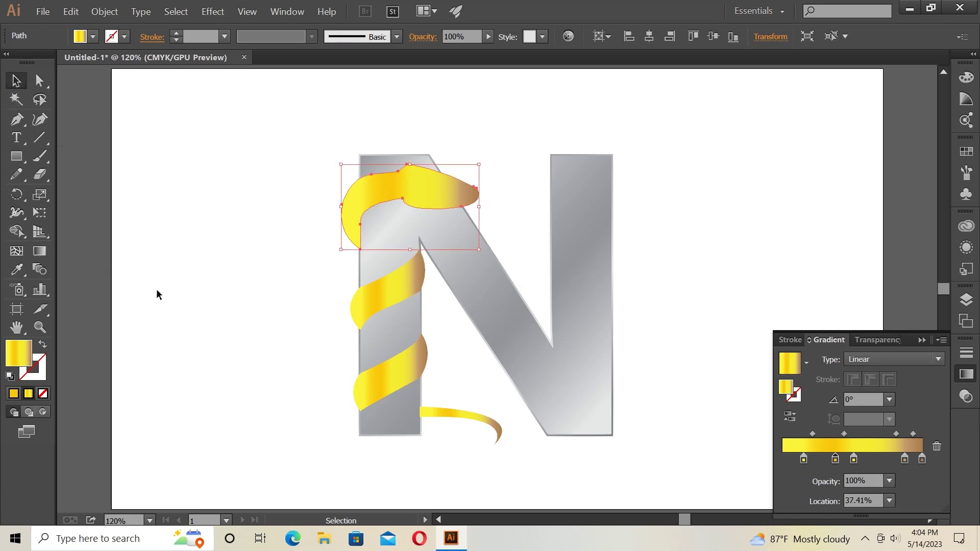
pyautogui.click(39, 251)
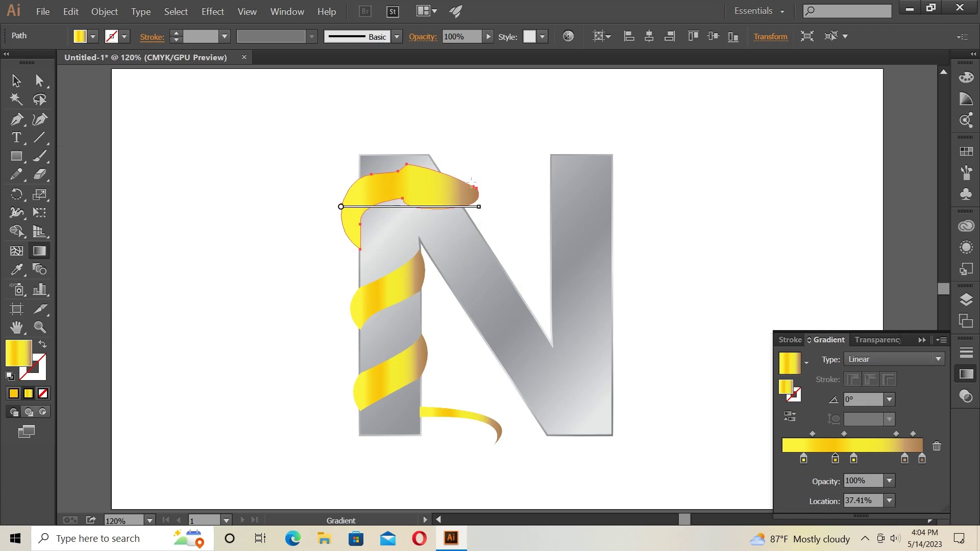
pyautogui.moveTo(466, 167); pyautogui.dragTo(326, 234)
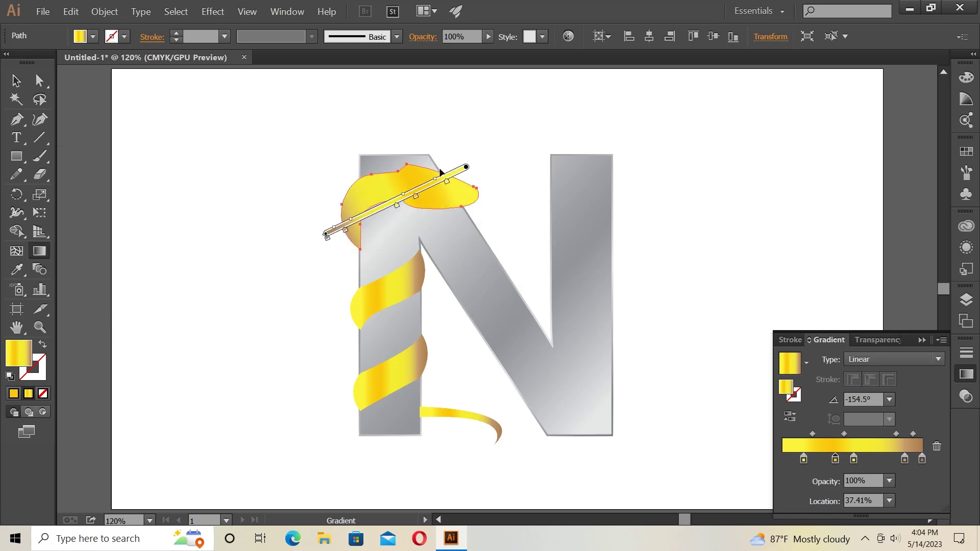
pyautogui.moveTo(461, 171); pyautogui.dragTo(322, 234)
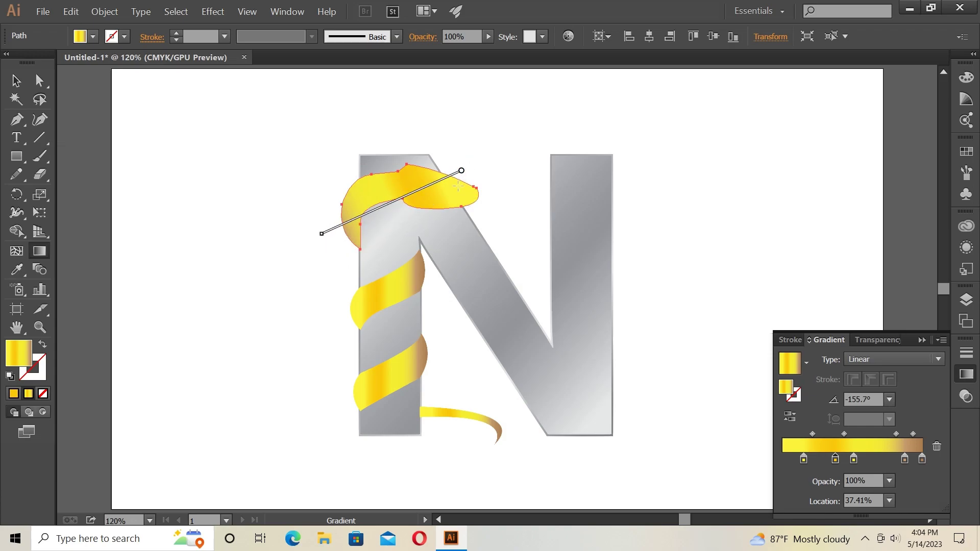
pyautogui.moveTo(454, 175); pyautogui.dragTo(339, 223)
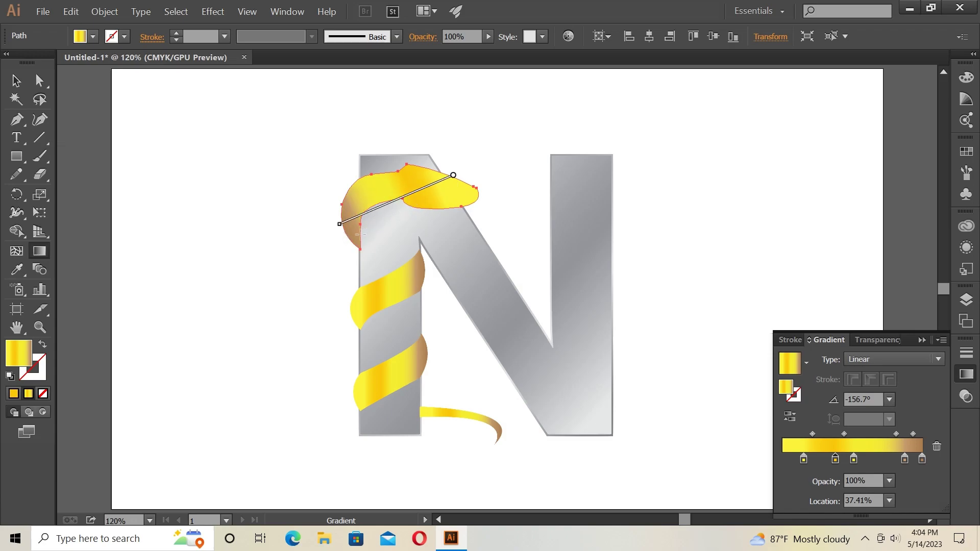
pyautogui.moveTo(448, 172); pyautogui.dragTo(329, 244)
# - Recolour the head's first stop and spread the gold stops and midpoint for brown shading
pyautogui.doubleClick(803, 459)
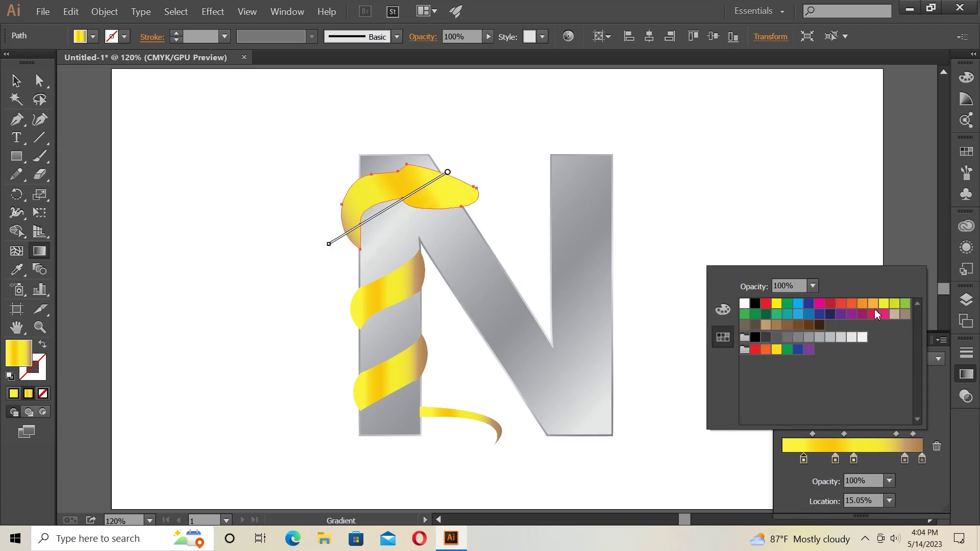
pyautogui.click(803, 461)
pyautogui.moveTo(854, 459)
pyautogui.mouseDown()
pyautogui.moveTo(872, 460)
pyautogui.moveTo(813, 459)
pyautogui.mouseUp()
pyautogui.moveTo(905, 459); pyautogui.dragTo(887, 434)
# - Draw a diagonal gradient across the middle snake band, removing the extra leftmost stop
pyautogui.press('v')
pyautogui.click(388, 296)
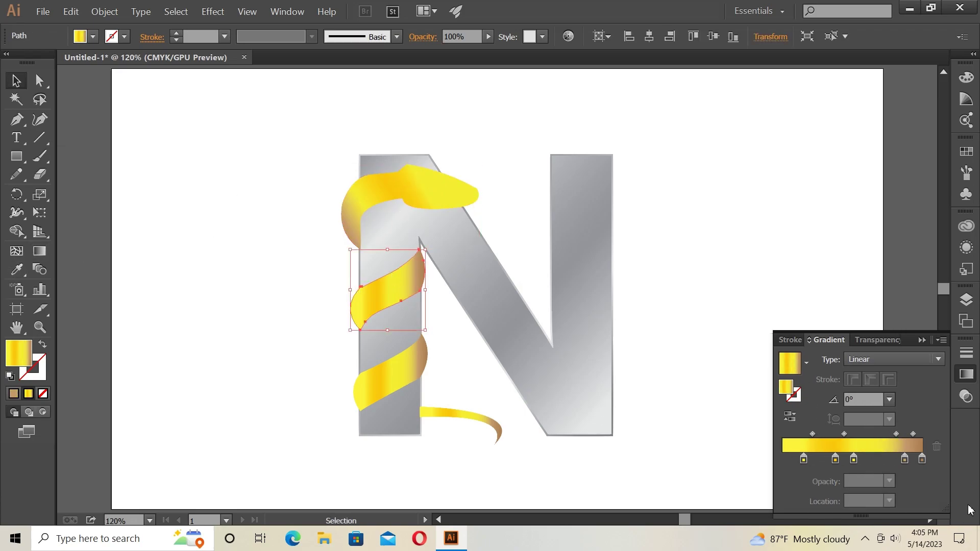
pyautogui.doubleClick(787, 460)
pyautogui.press('g')
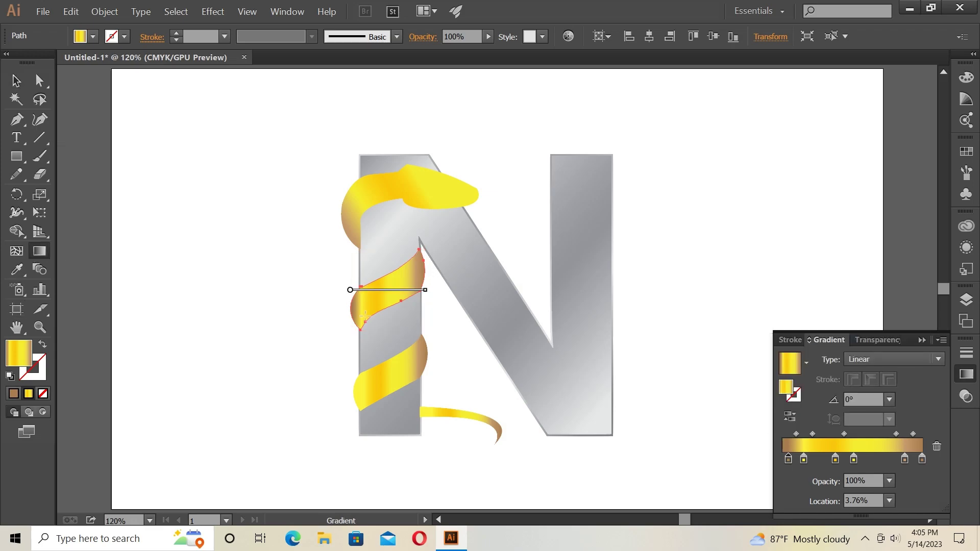
pyautogui.moveTo(340, 325); pyautogui.dragTo(413, 278)
pyautogui.moveTo(788, 459); pyautogui.dragTo(788, 490)
pyautogui.moveTo(313, 341); pyautogui.dragTo(432, 262)
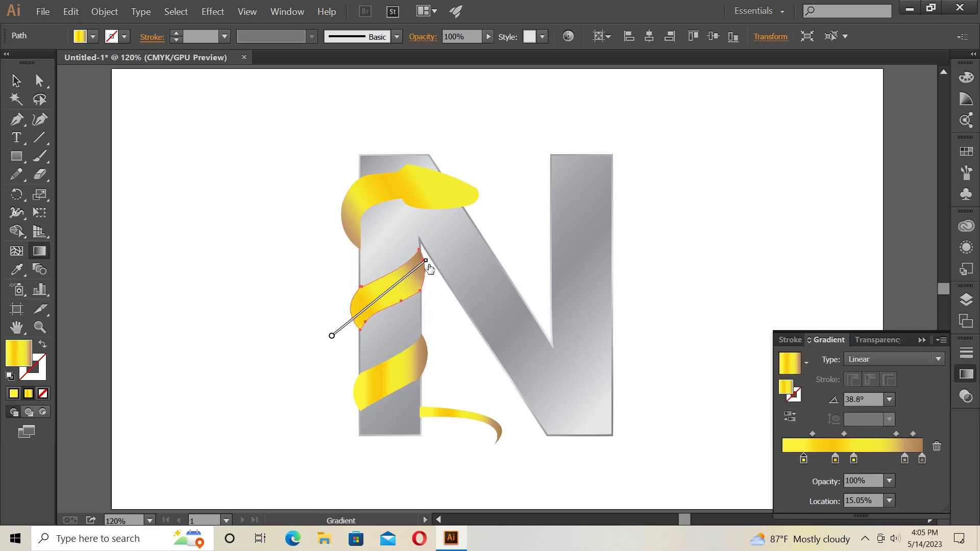
# - Add a brown start stop to the middle band and redraw its gradient at 41.6°
pyautogui.click(787, 460)
pyautogui.doubleClick(786, 460)
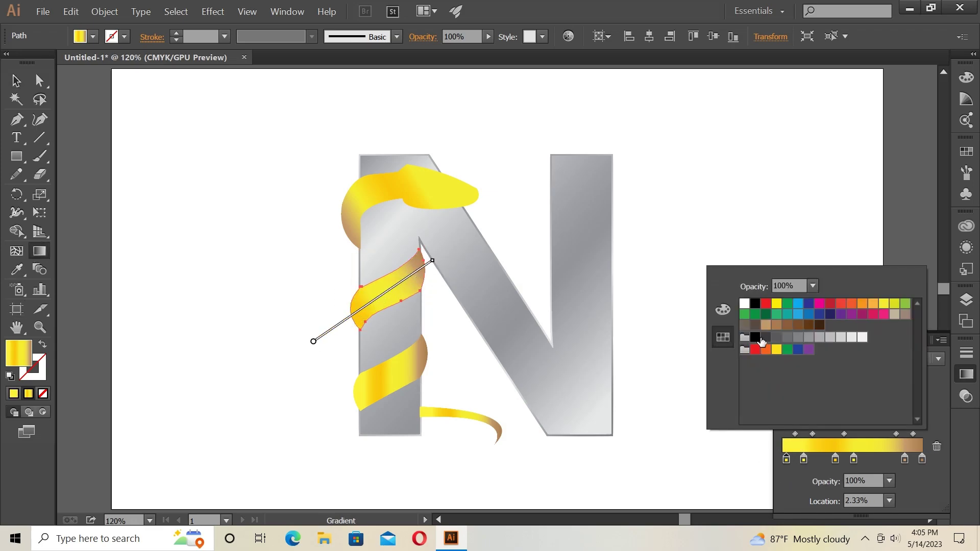
pyautogui.click(761, 339)
pyautogui.moveTo(352, 320); pyautogui.dragTo(426, 261)
pyautogui.moveTo(804, 459)
pyautogui.mouseDown()
pyautogui.moveTo(868, 459)
pyautogui.moveTo(790, 459)
pyautogui.moveTo(816, 460)
pyautogui.mouseUp()
pyautogui.moveTo(342, 331); pyautogui.dragTo(434, 254)
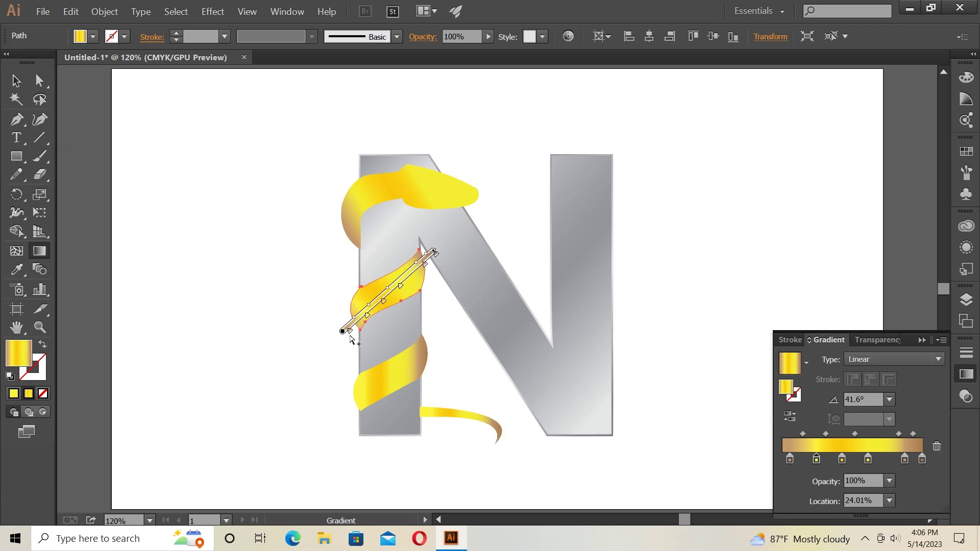
pyautogui.moveTo(350, 330); pyautogui.dragTo(356, 327)
# - Give the lower band a diagonal gradient and shift its stops slightly right
pyautogui.press('v')
pyautogui.click(390, 375)
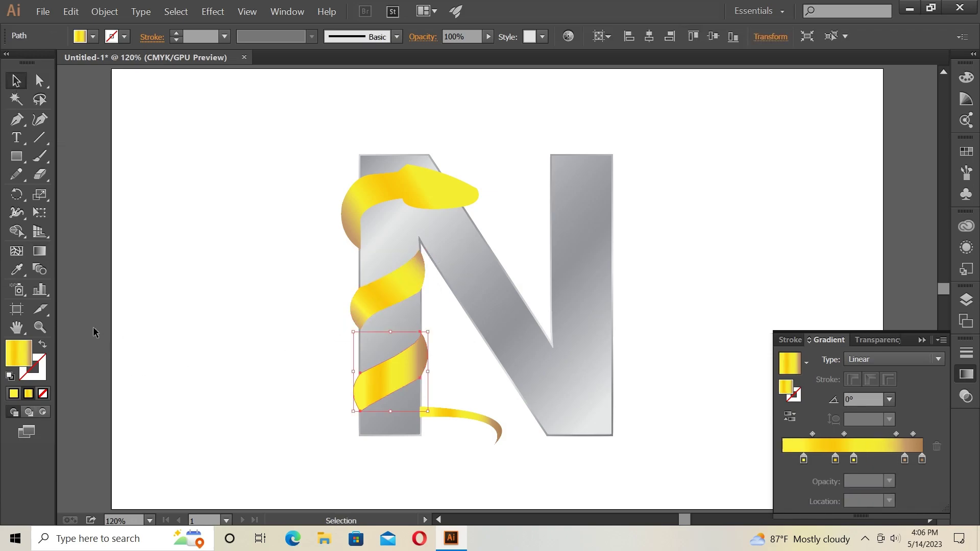
pyautogui.doubleClick(786, 458)
pyautogui.press('Escape')
pyautogui.press('g')
pyautogui.moveTo(358, 408); pyautogui.dragTo(428, 339)
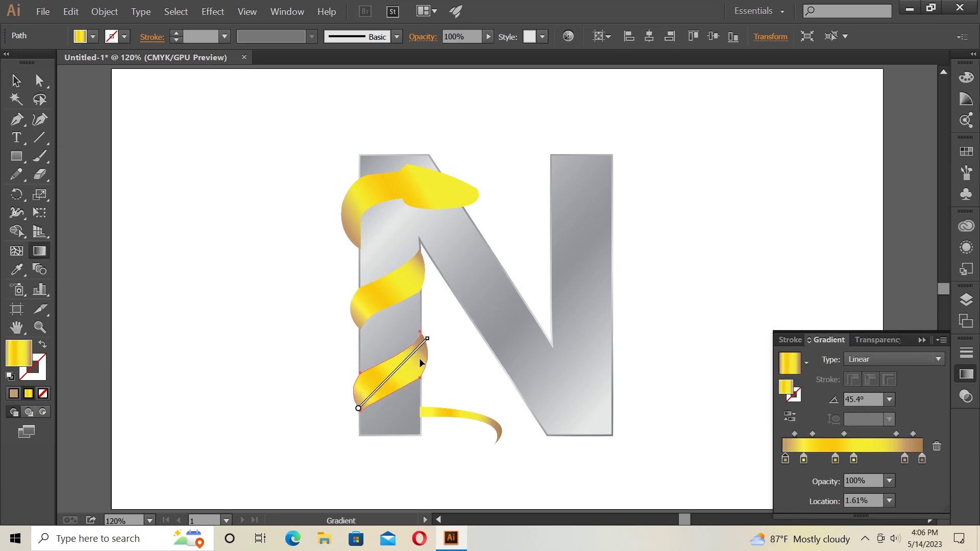
pyautogui.moveTo(854, 459); pyautogui.dragTo(863, 458)
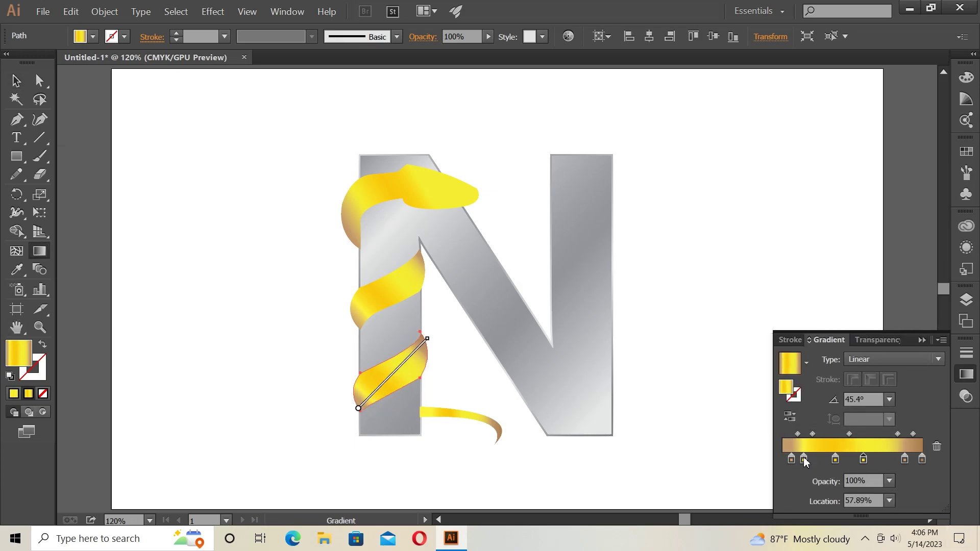
pyautogui.moveTo(800, 462); pyautogui.dragTo(812, 463)
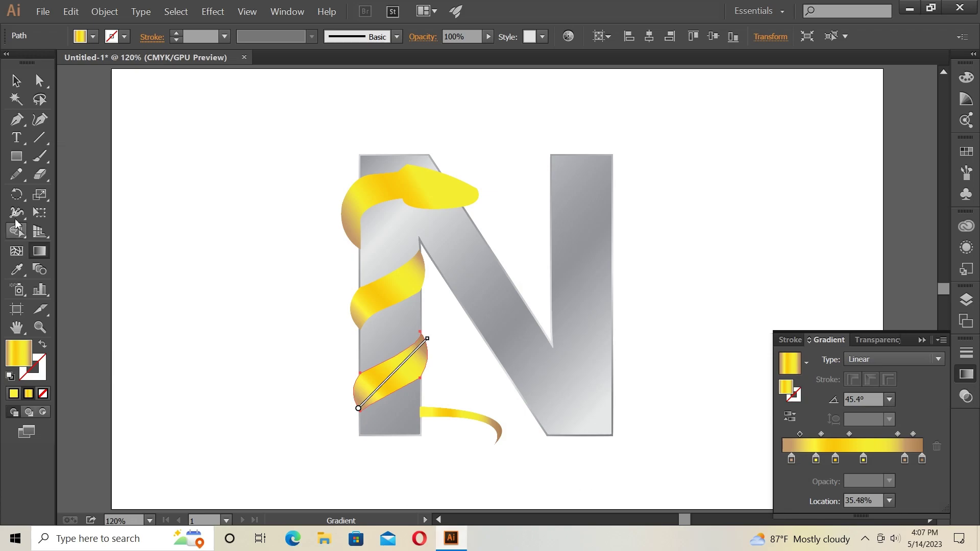
# - Angle the tail's gradient at 166.2°, running from its tip toward the stem
pyautogui.click(16, 80)
pyautogui.click(431, 411)
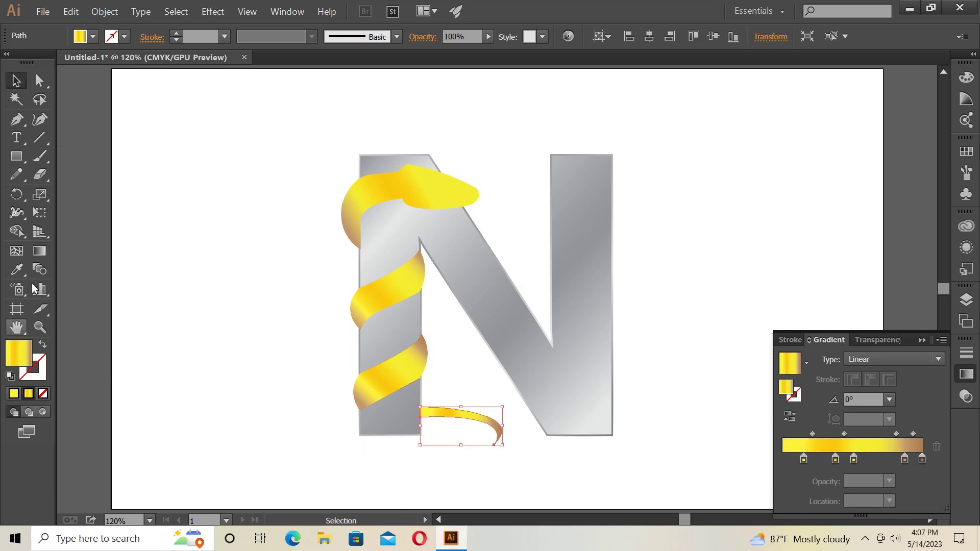
pyautogui.click(40, 251)
pyautogui.moveTo(505, 434); pyautogui.dragTo(422, 414)
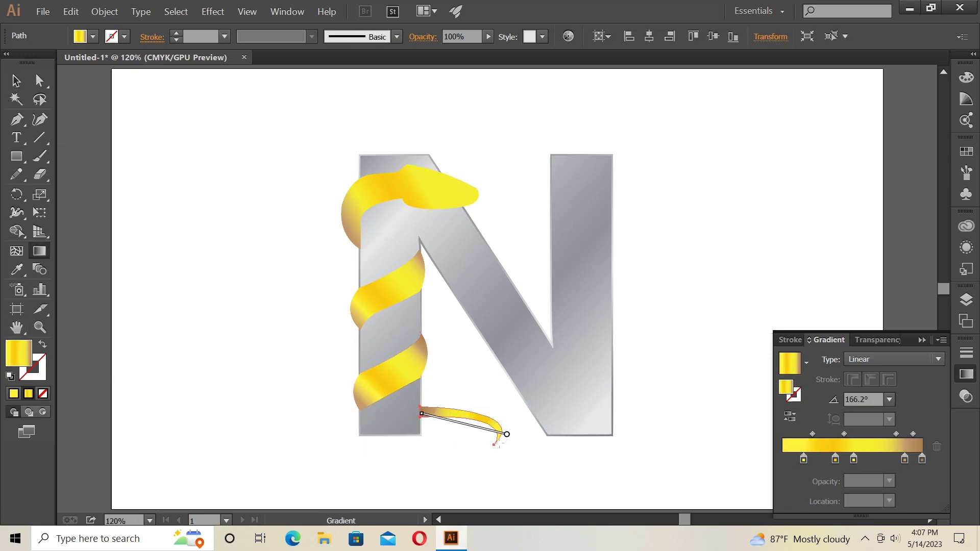
pyautogui.click(15, 80)
# - Add a 2 pt offset path to the snake head and reverse its gradient
pyautogui.click(307, 435)
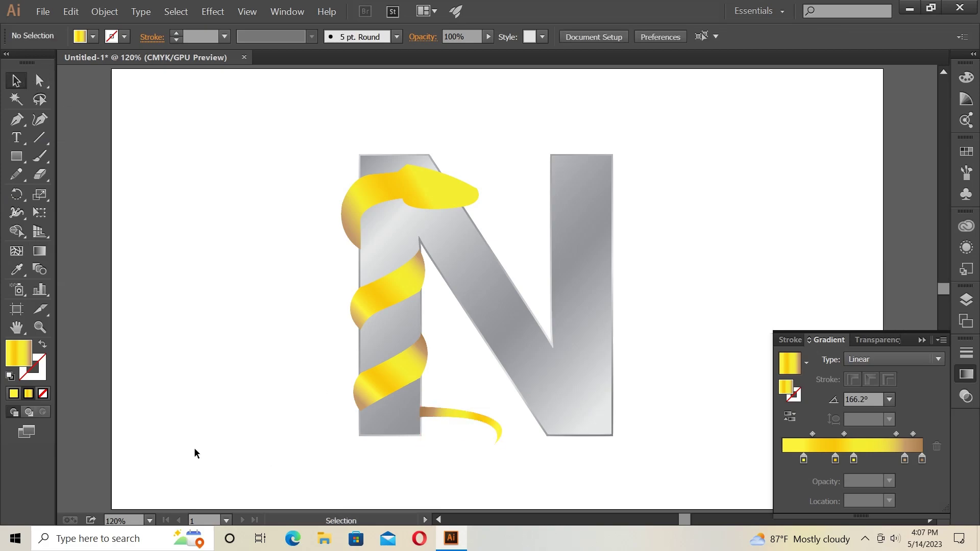
pyautogui.click(385, 186)
pyautogui.click(102, 11)
pyautogui.moveTo(111, 236)
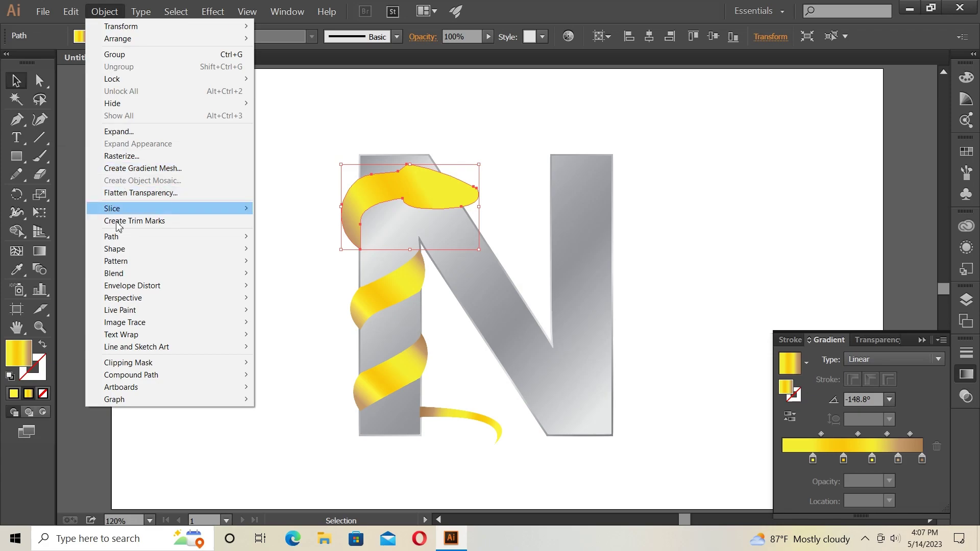
pyautogui.click(289, 277)
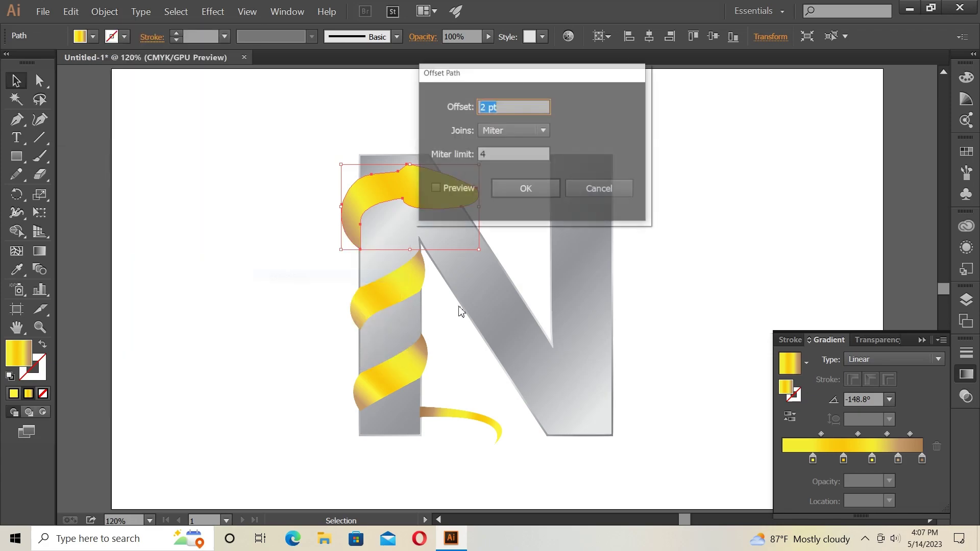
pyautogui.click(456, 192)
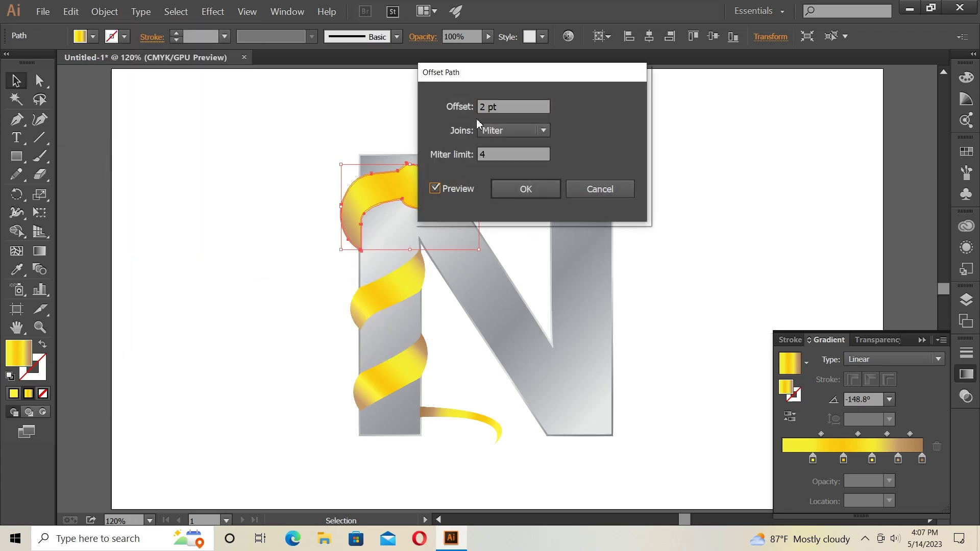
pyautogui.doubleClick(483, 107)
pyautogui.click(534, 189)
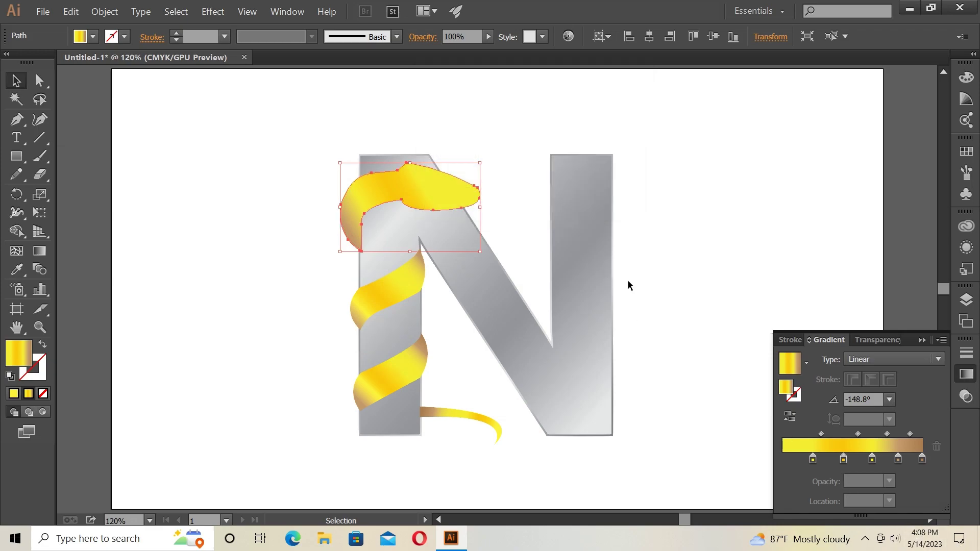
pyautogui.click(789, 421)
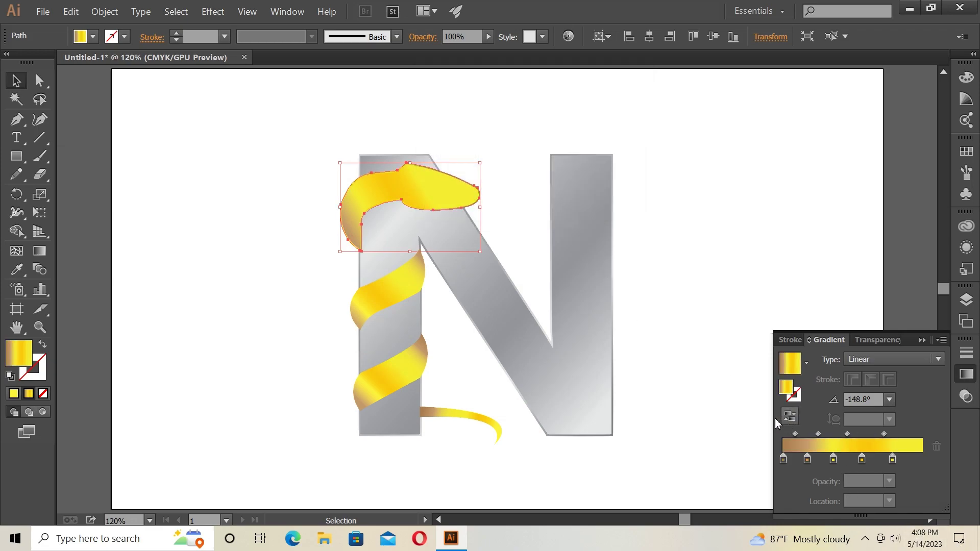
# - Add a 2 pt offset path to the snake's middle band
pyautogui.click(377, 287)
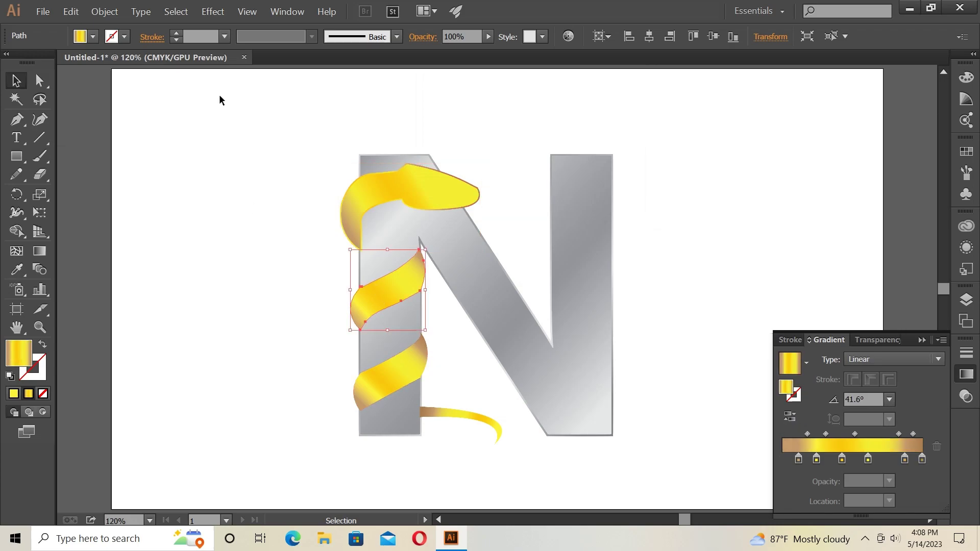
pyautogui.click(105, 11)
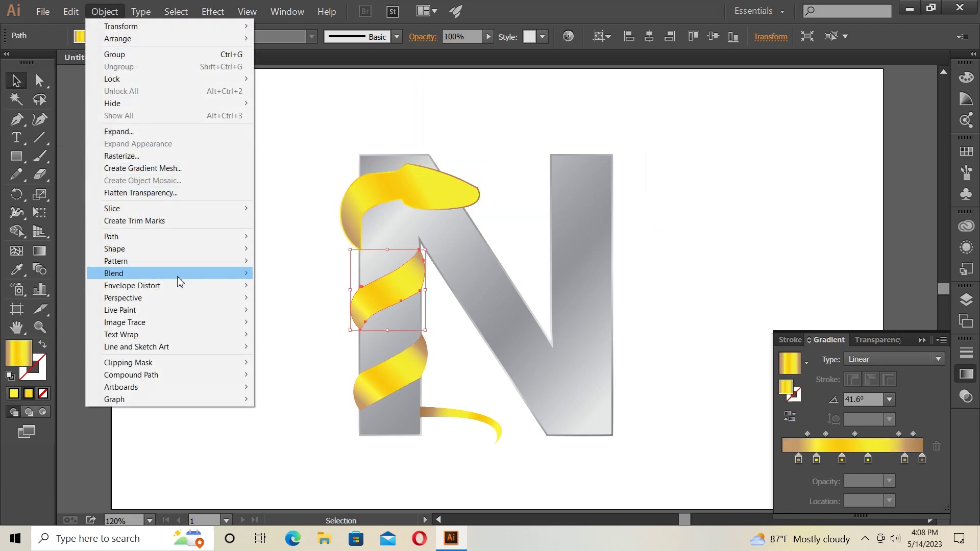
pyautogui.click(313, 278)
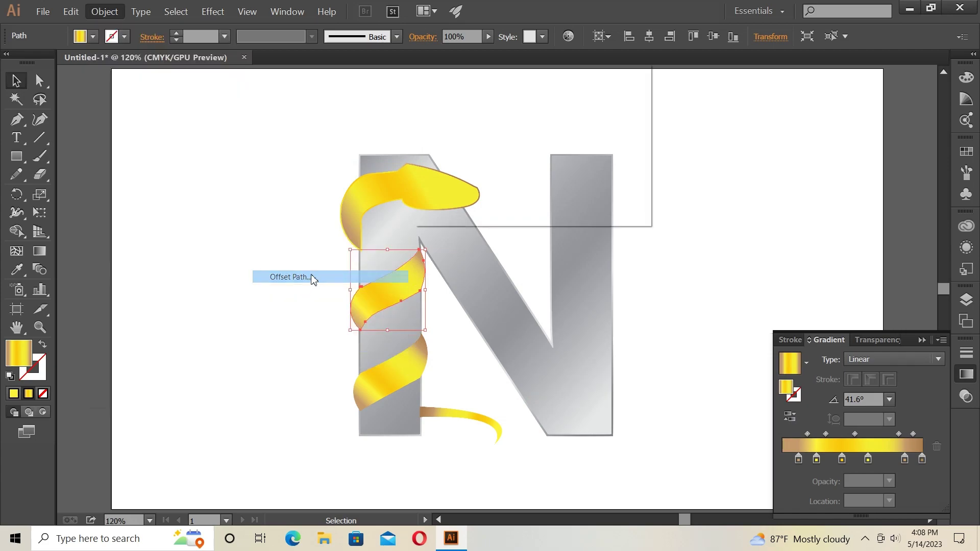
pyautogui.click(435, 188)
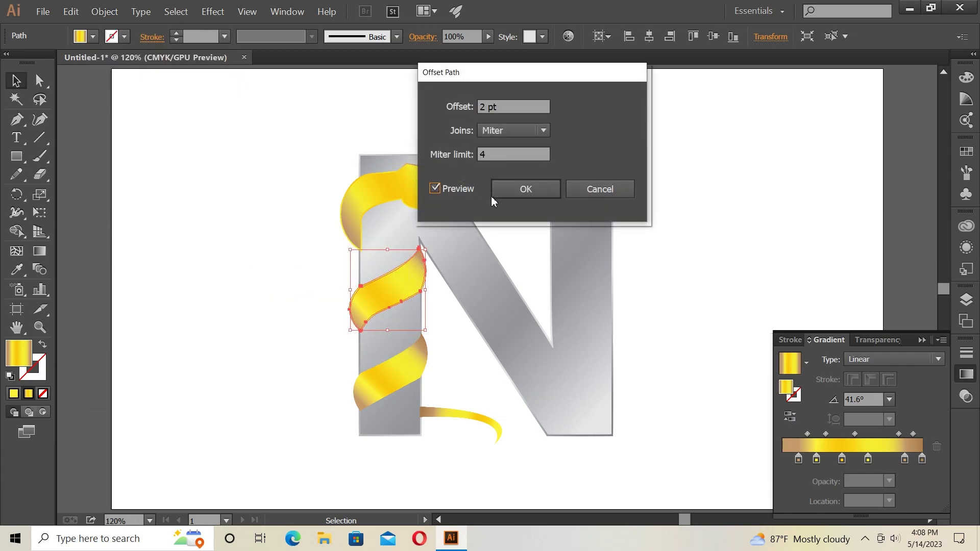
pyautogui.click(524, 190)
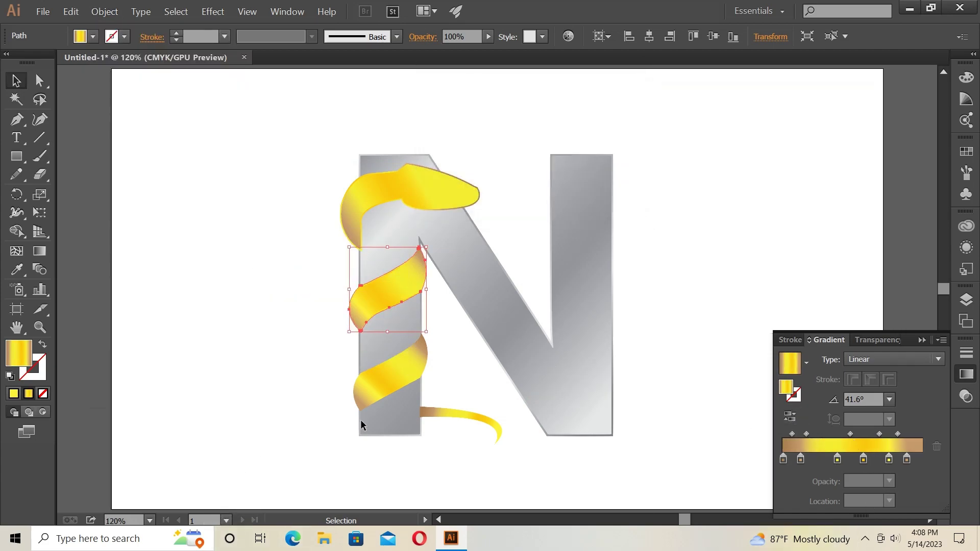
# - Add a 2 pt offset path to the snake's lower band
pyautogui.click(356, 378)
pyautogui.click(105, 11)
pyautogui.moveTo(112, 237)
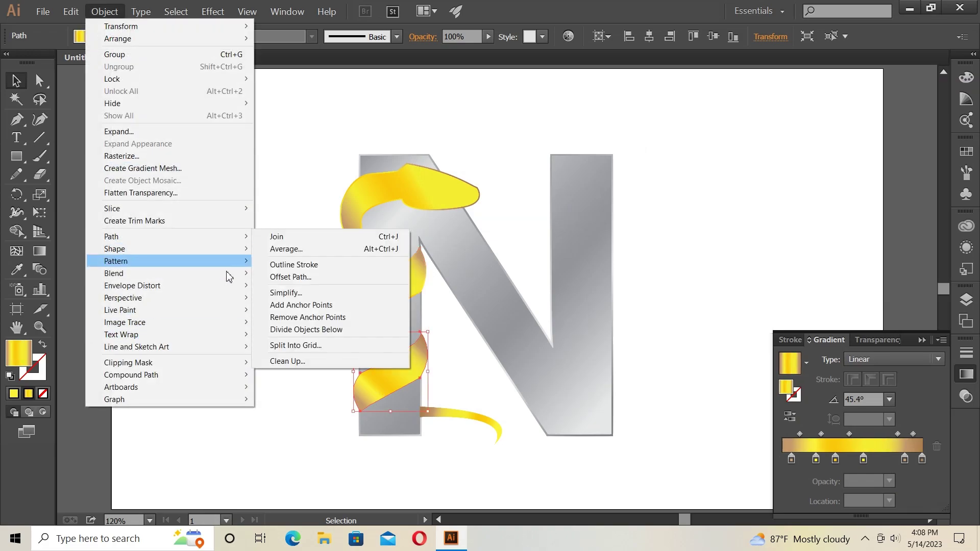
pyautogui.click(279, 277)
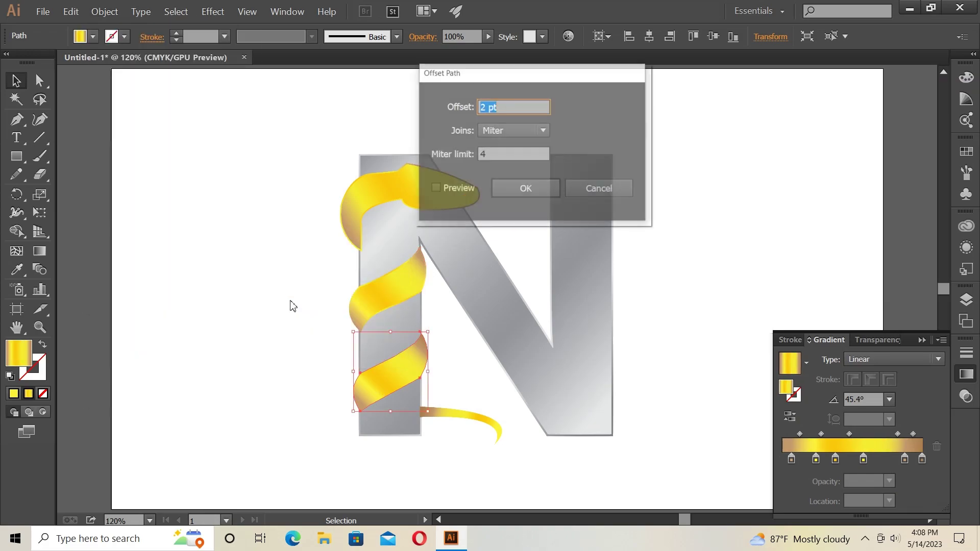
pyautogui.click(524, 190)
pyautogui.click(71, 12)
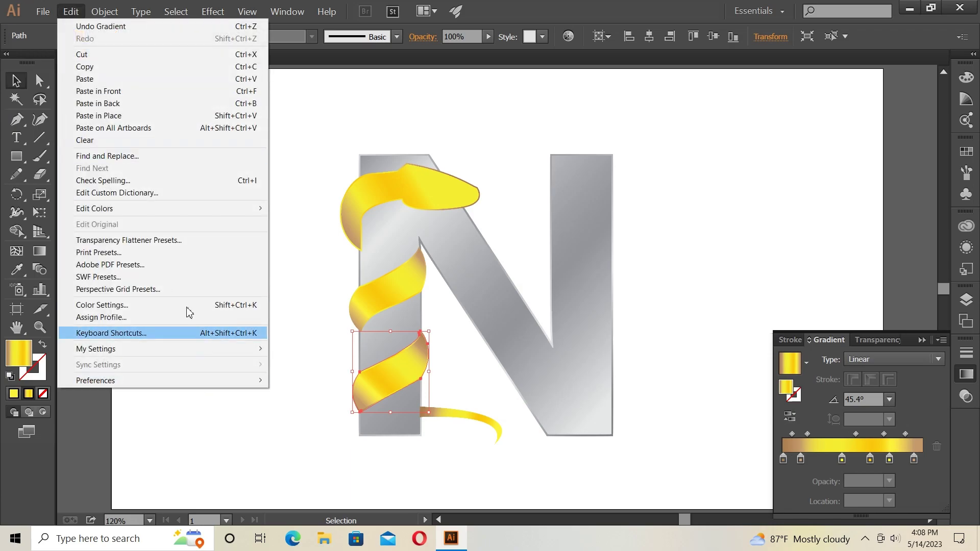
pyautogui.click(306, 325)
# - Offset the tail by 2 pt, reverse its gradient to brown-to-yellow, and deselect
pyautogui.click(466, 414)
pyautogui.click(105, 12)
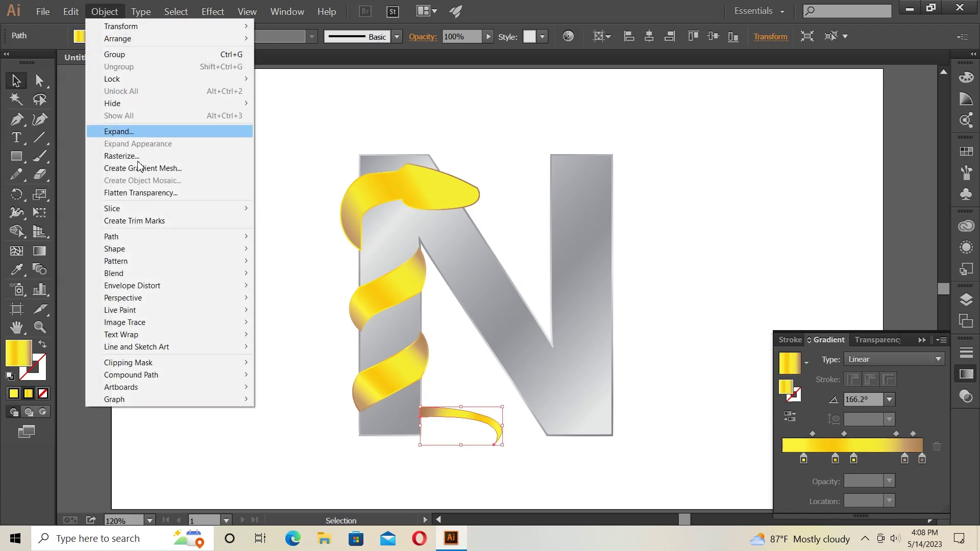
pyautogui.click(294, 277)
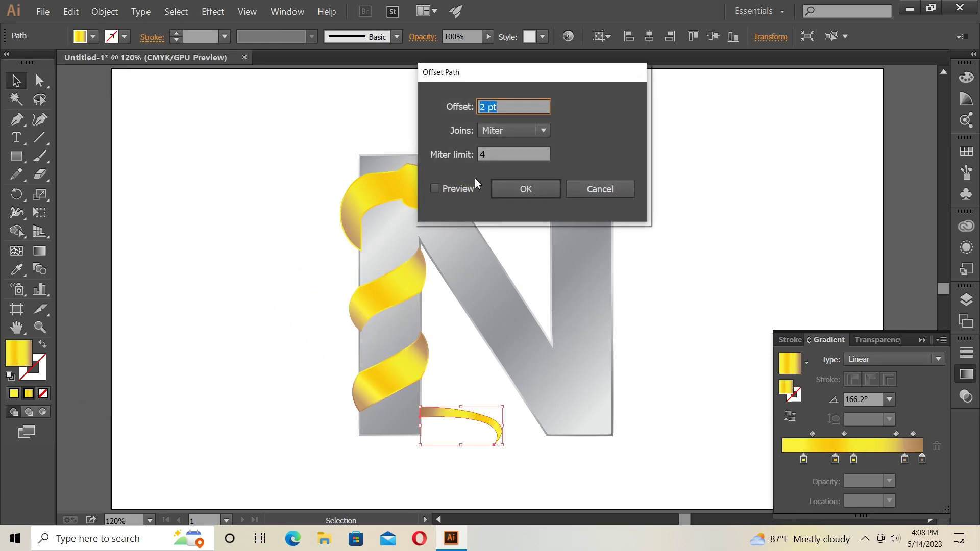
pyautogui.press('Return')
pyautogui.click(795, 421)
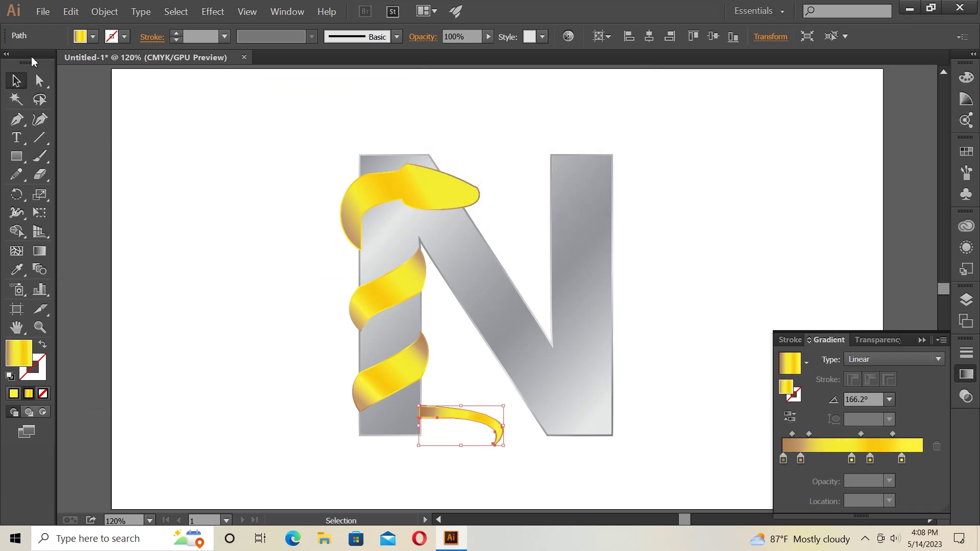
pyautogui.click(269, 246)
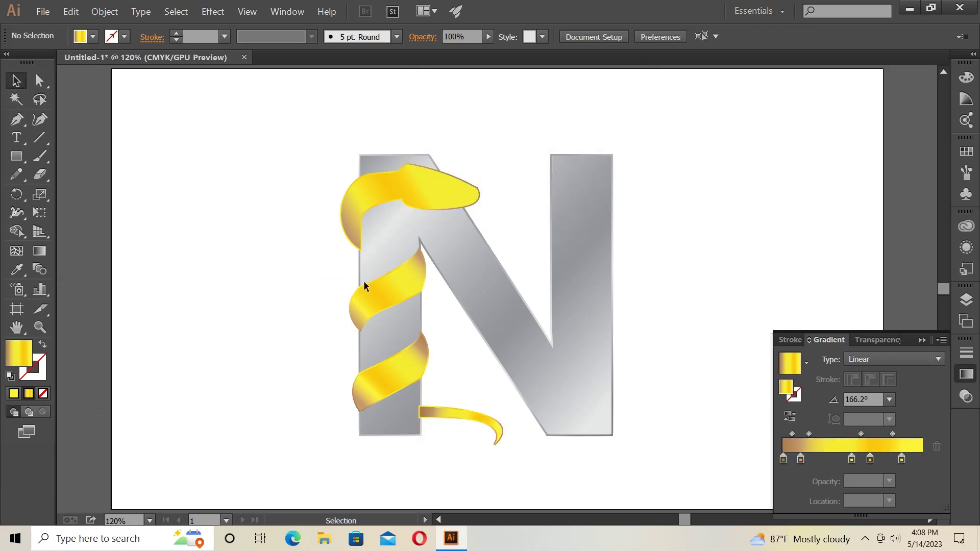
# - Zoom to 300% on the snake's head and draw a small ellipse beside it
pyautogui.click(921, 340)
pyautogui.scroll(1, 514, 310)
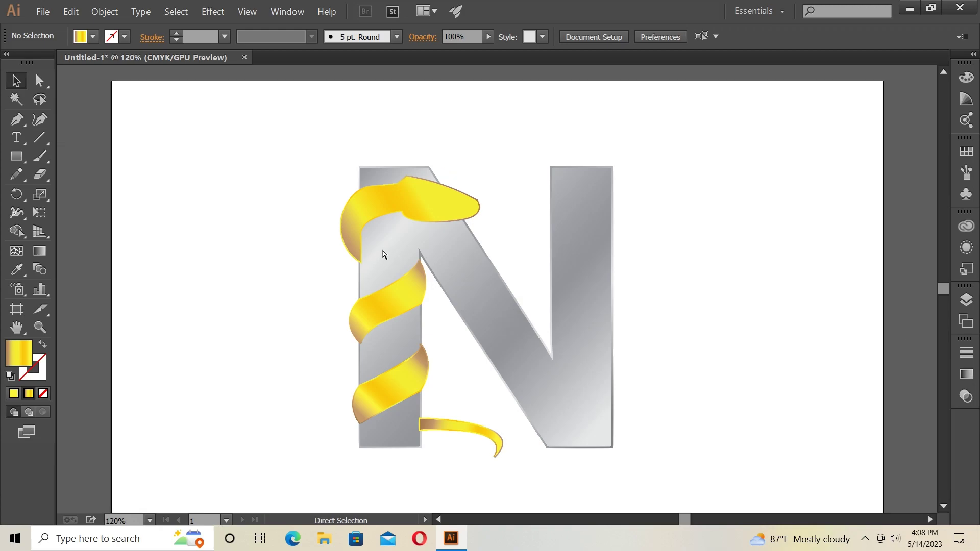
pyautogui.hotkey('ctrl', '+')
pyautogui.hotkey('ctrl', '+')
pyautogui.hotkey('ctrl', '+')
pyautogui.scroll(2, 344, 209)
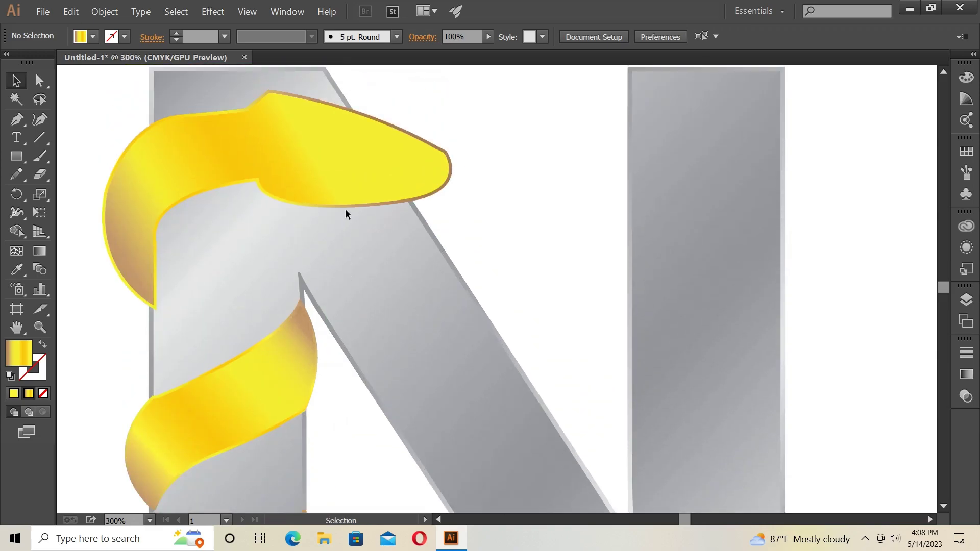
pyautogui.scroll(2, 346, 210)
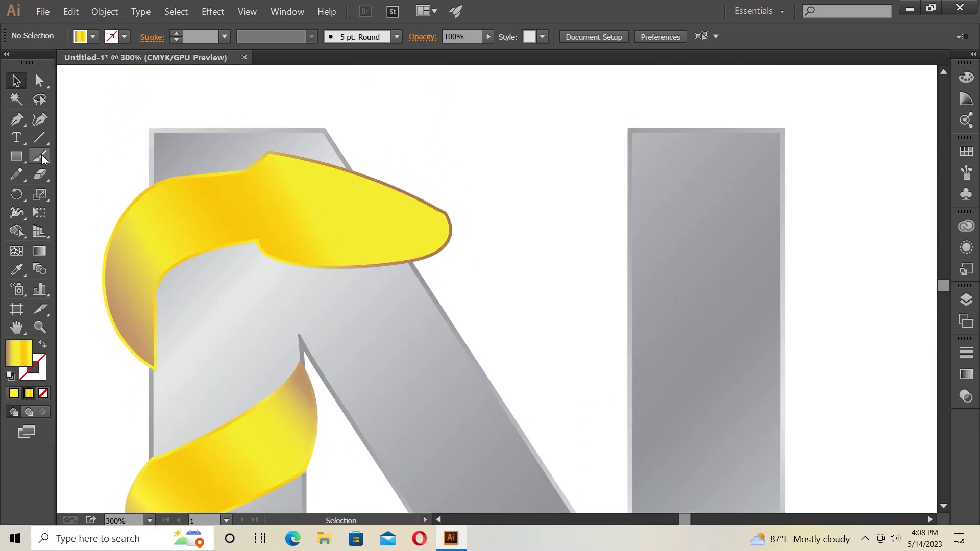
pyautogui.click(19, 158)
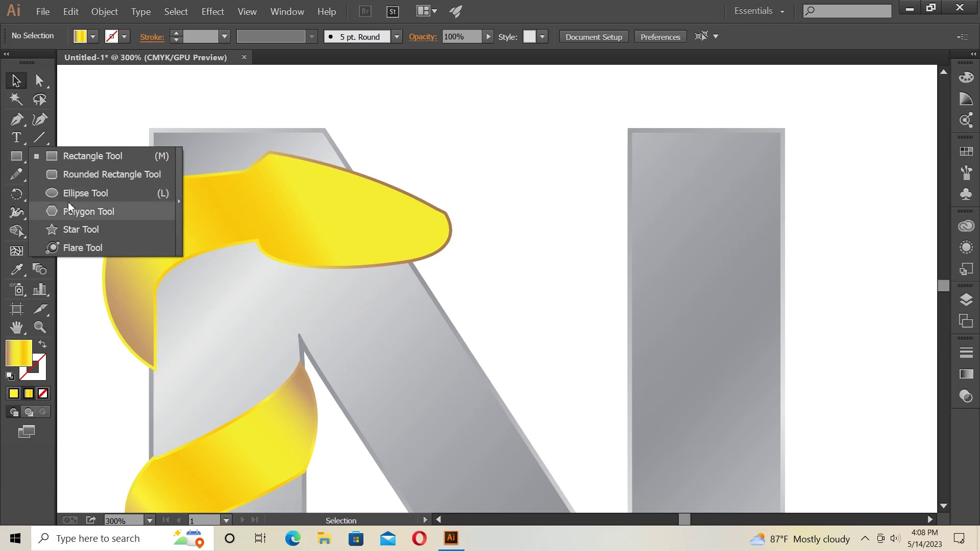
pyautogui.click(82, 193)
pyautogui.moveTo(510, 233); pyautogui.dragTo(529, 241)
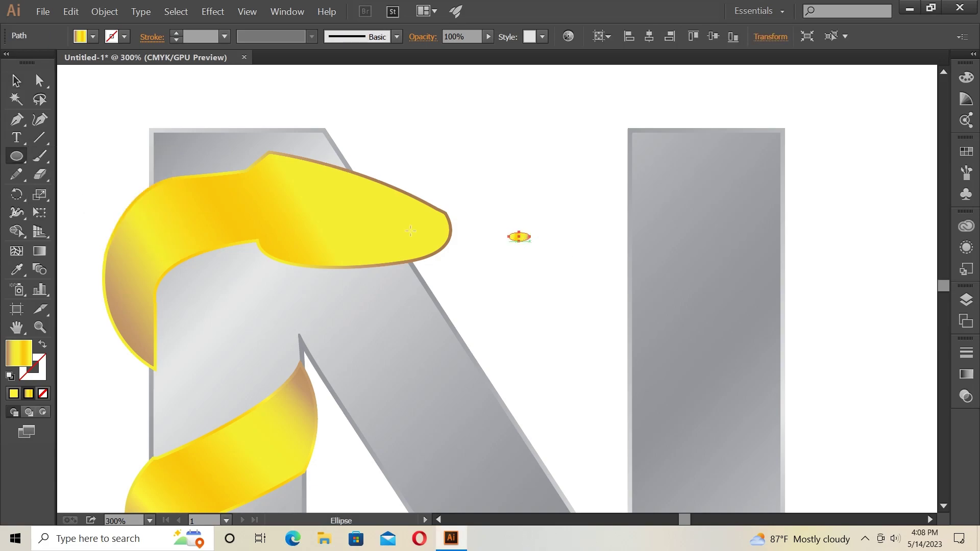
# - Fill the ellipse light grey, move and tilt it onto the snake's head, then deselect
pyautogui.click(94, 37)
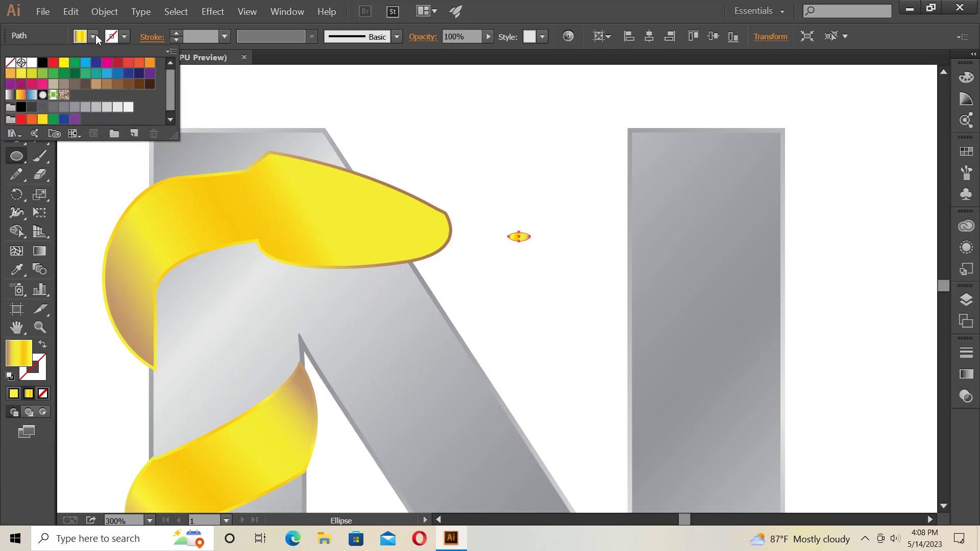
pyautogui.click(85, 108)
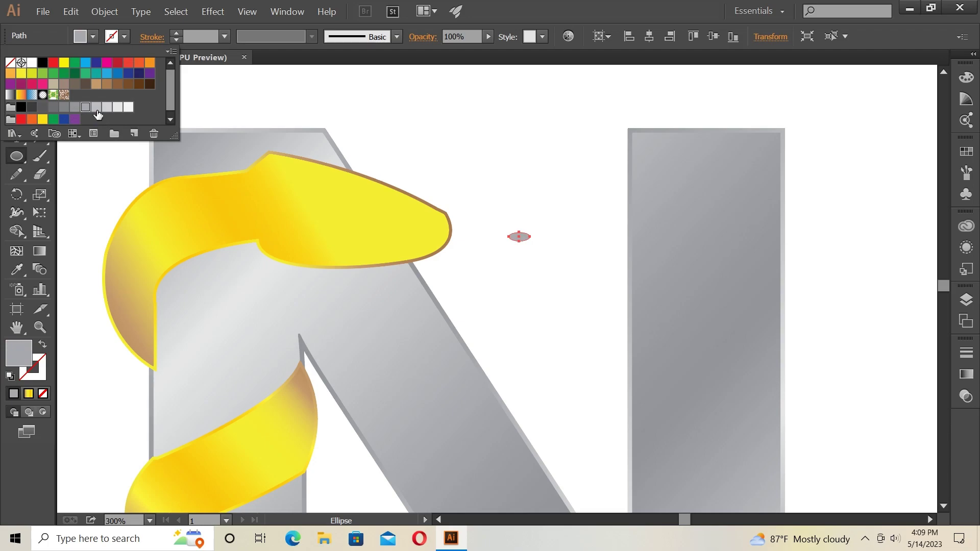
pyautogui.click(96, 106)
pyautogui.click(316, 101)
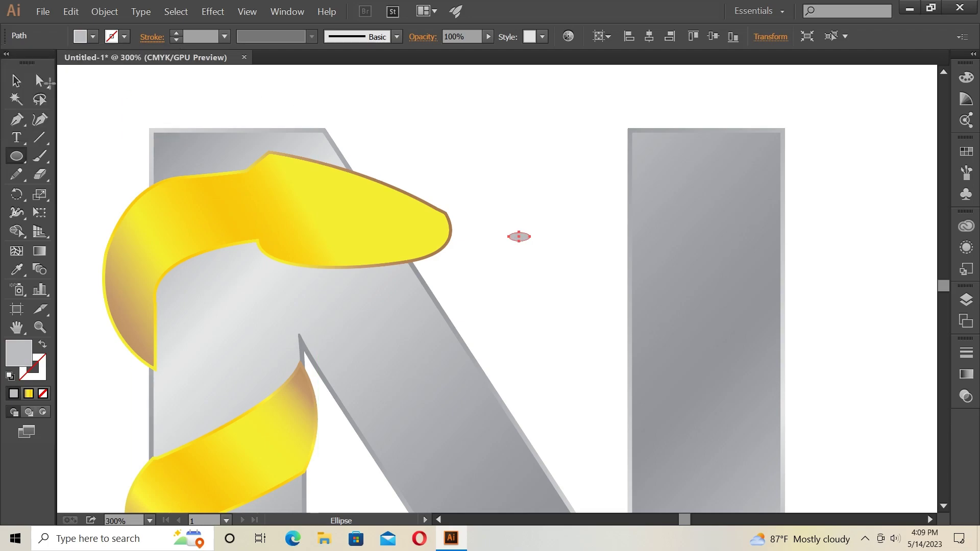
pyautogui.click(16, 80)
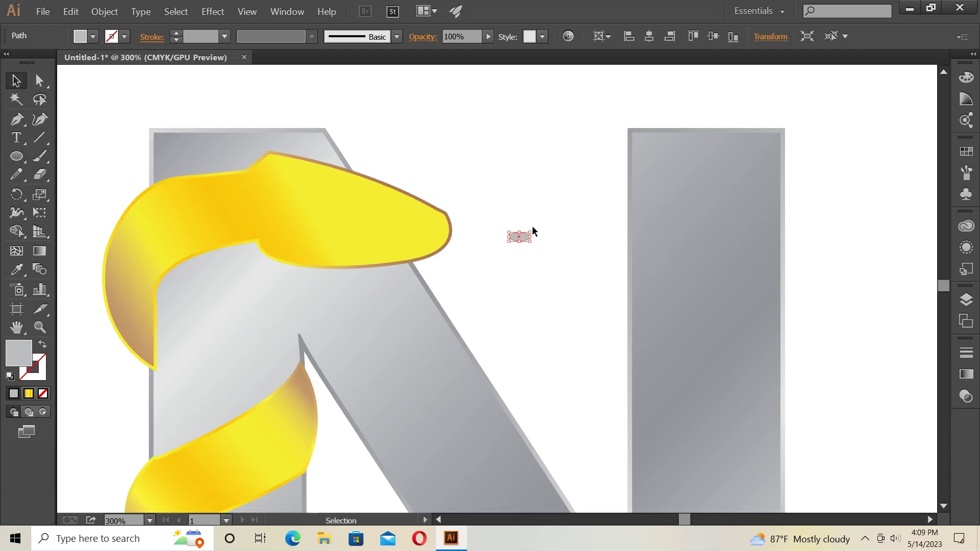
pyautogui.moveTo(523, 239); pyautogui.dragTo(295, 185)
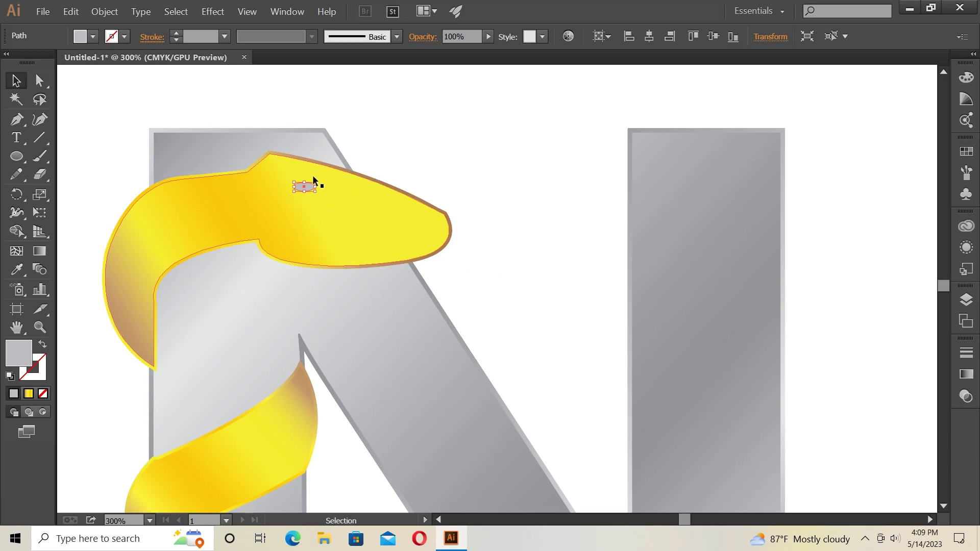
pyautogui.moveTo(313, 176)
pyautogui.mouseDown()
pyautogui.moveTo(319, 182)
pyautogui.moveTo(303, 190)
pyautogui.moveTo(312, 186)
pyautogui.mouseUp()
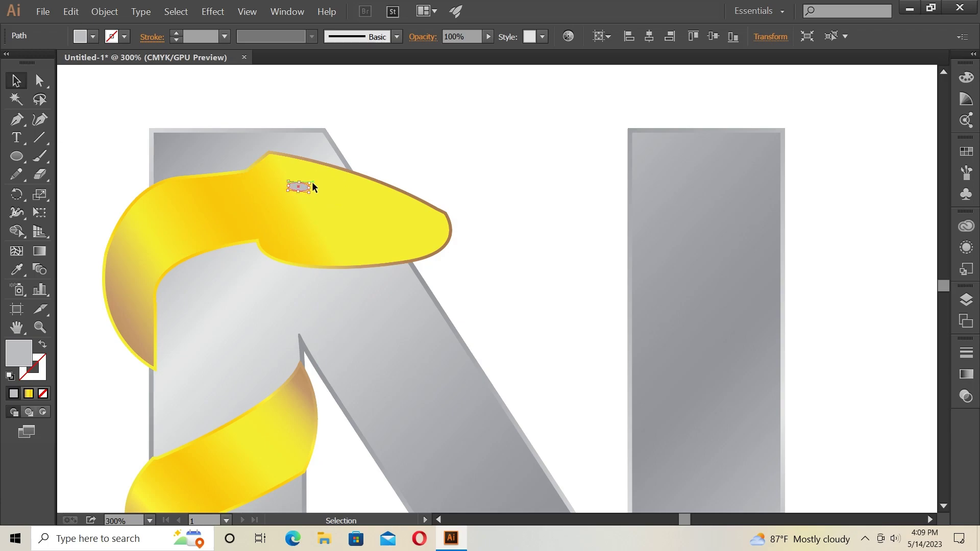
pyautogui.click(364, 158)
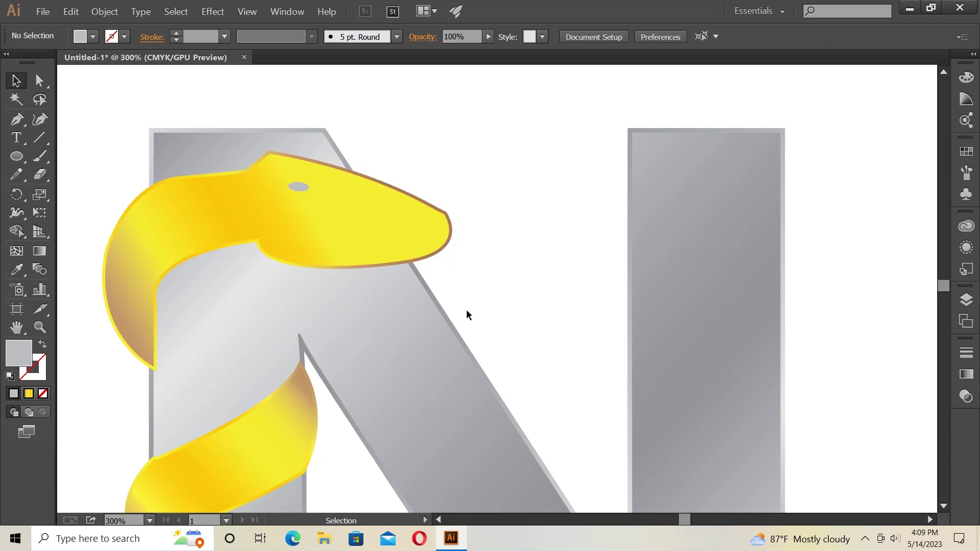
pyautogui.click(417, 232)
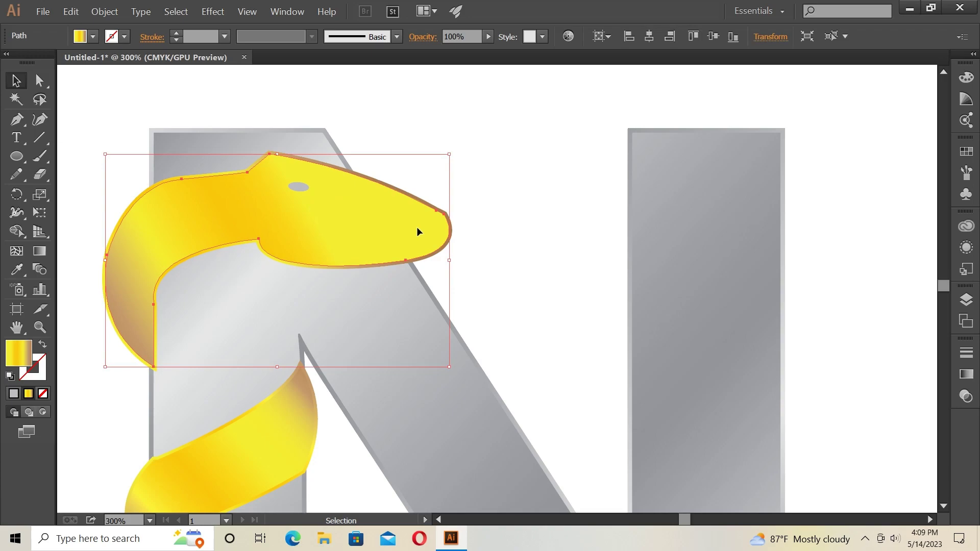
pyautogui.click(525, 155)
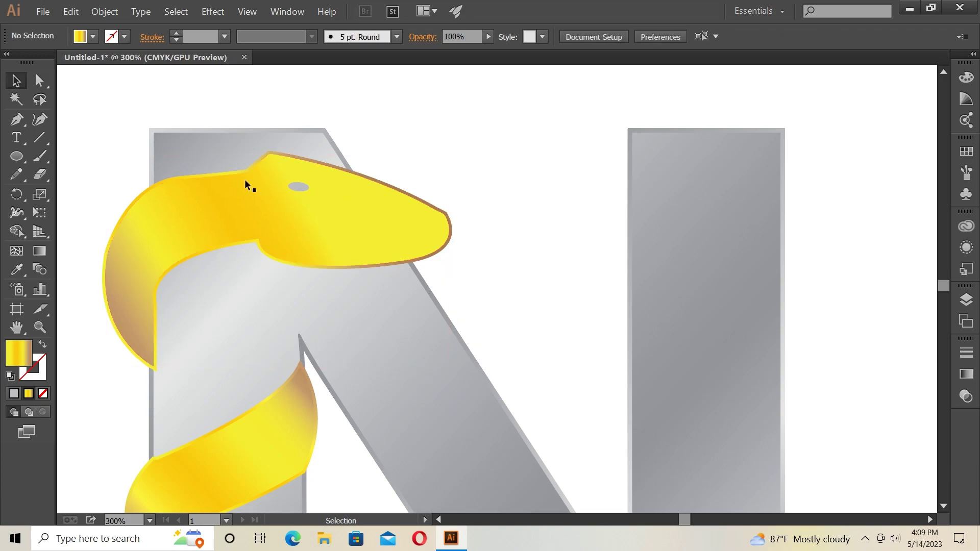
pyautogui.click(16, 157)
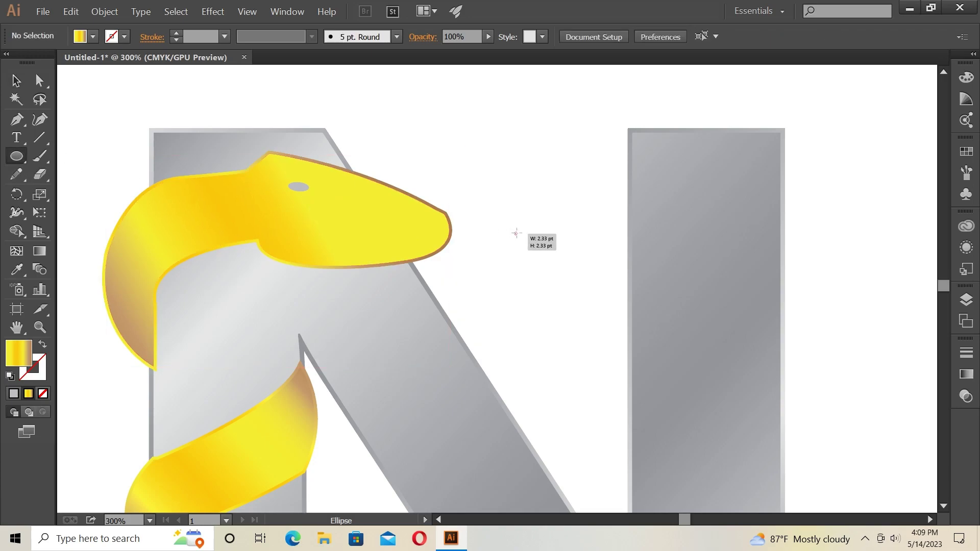
# - Draw a tiny Black-filled dot, place it on the snout tip, and fit the artboard with Ctrl+0
pyautogui.moveTo(513, 230); pyautogui.dragTo(519, 236)
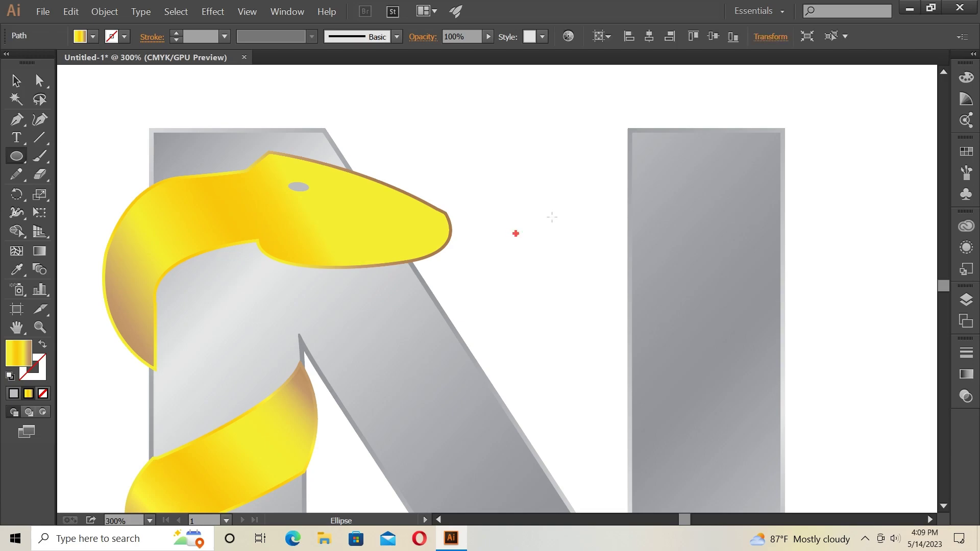
pyautogui.click(93, 36)
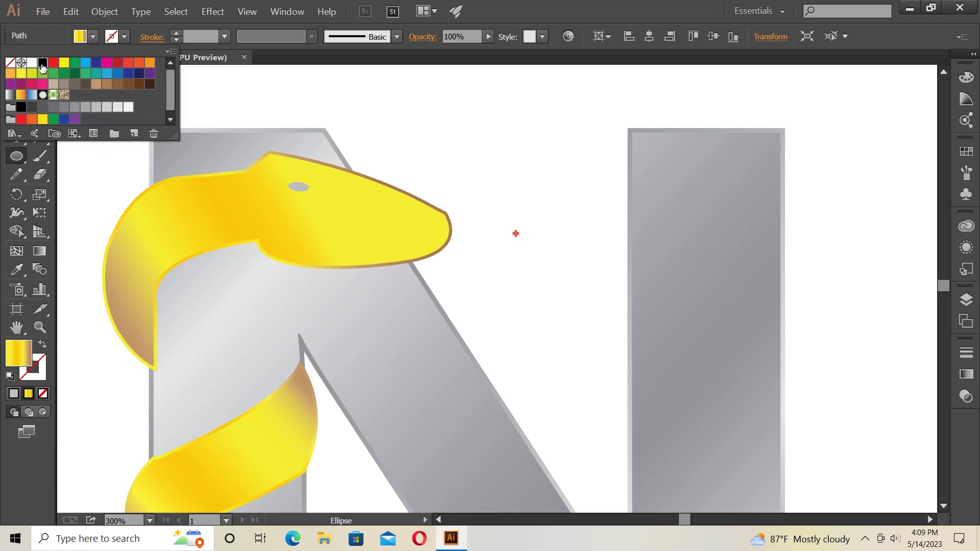
pyautogui.click(45, 67)
pyautogui.press('Escape')
pyautogui.press('v')
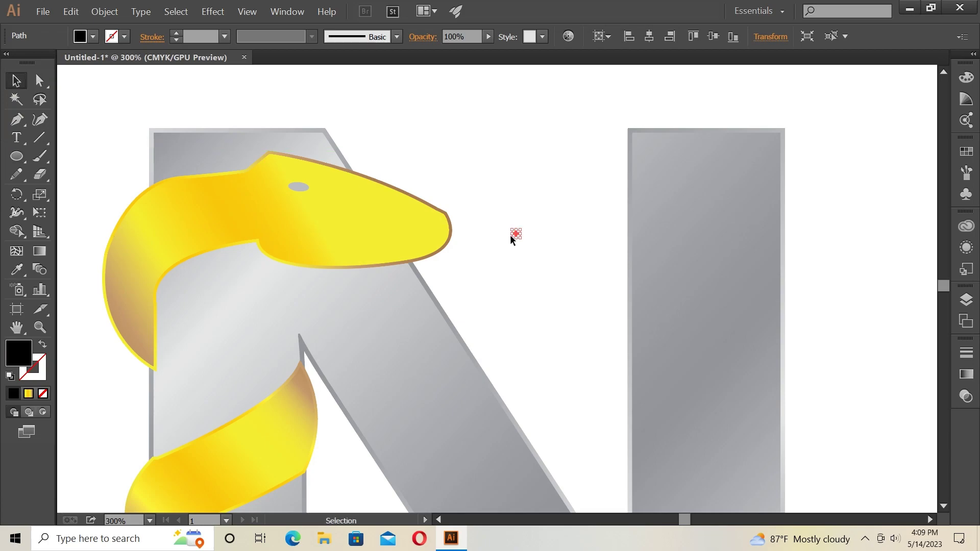
pyautogui.moveTo(515, 234); pyautogui.dragTo(431, 227)
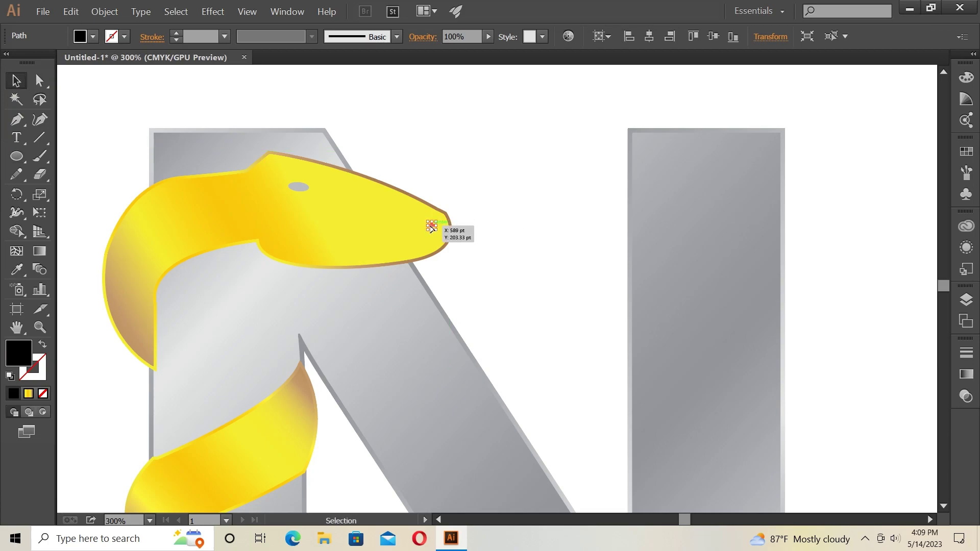
pyautogui.click(491, 232)
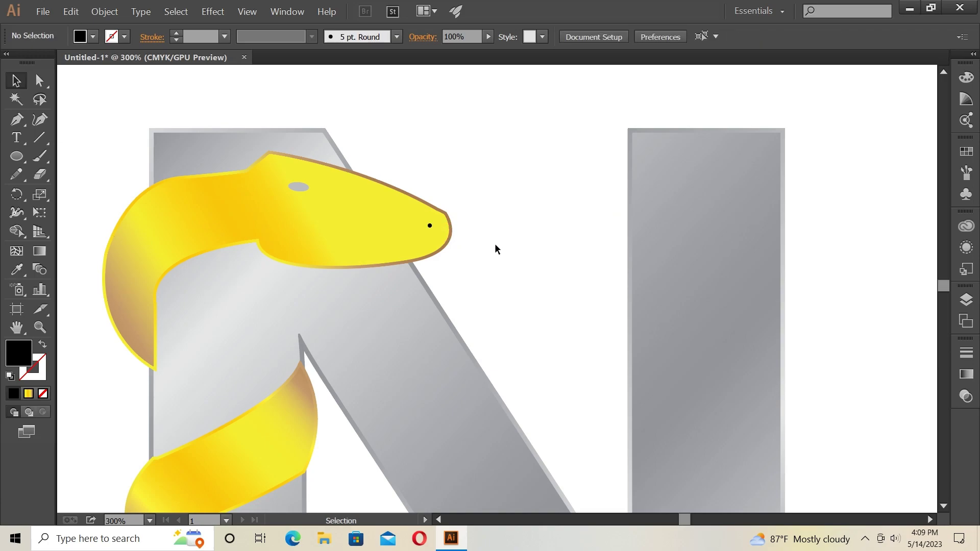
pyautogui.scroll(-1, 476, 295)
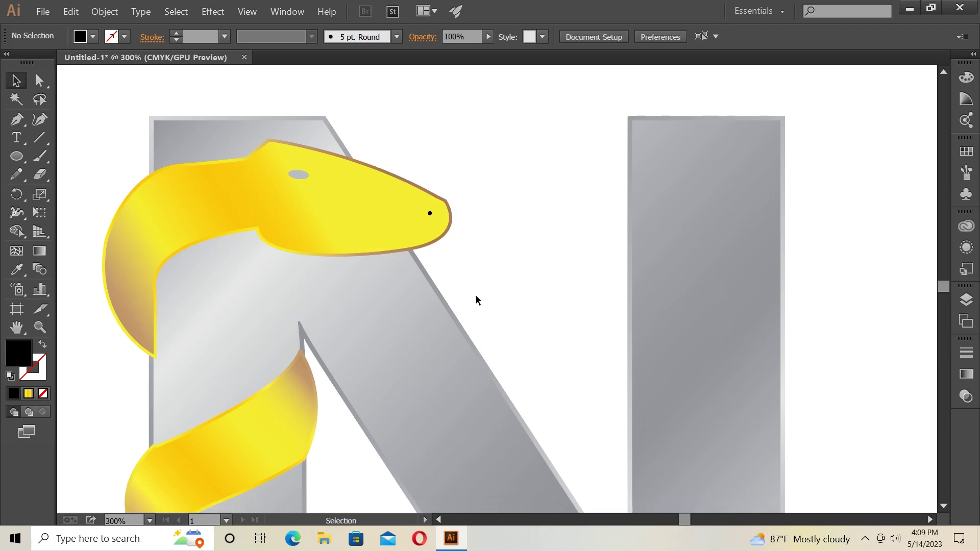
pyautogui.hotkey('ctrl', '0')
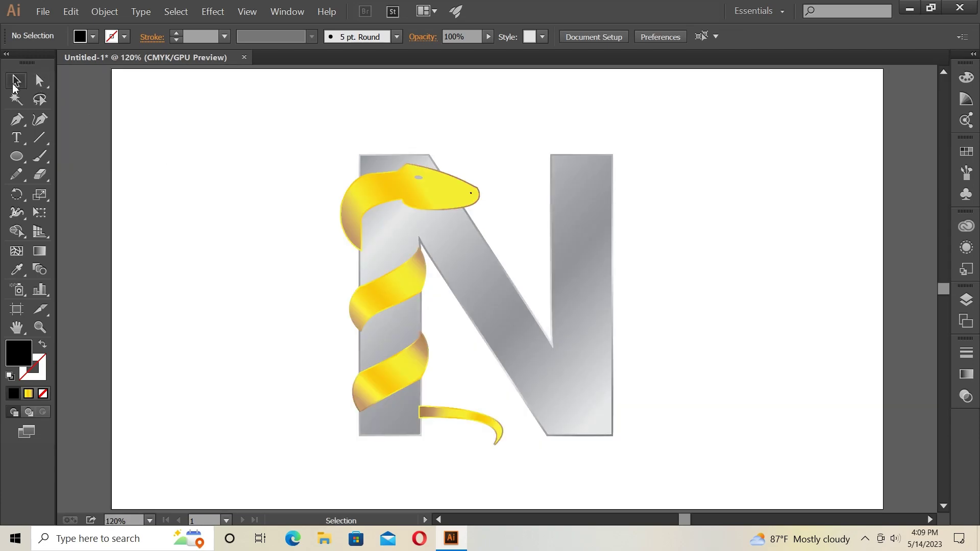
# - Resize the grey oval on the snake's head to about 17.61 × 7.92 pt
pyautogui.click(420, 178)
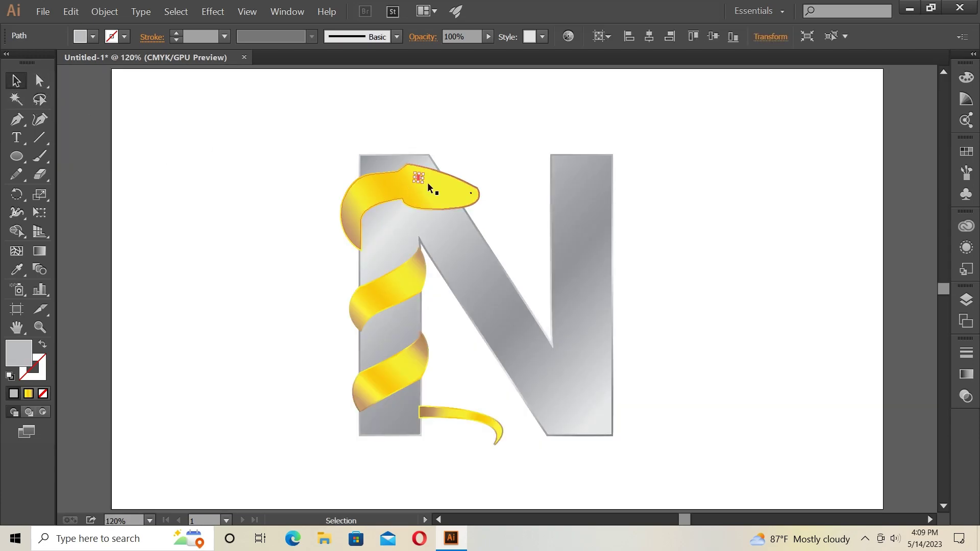
pyautogui.hotkey('ctrl', '+')
pyautogui.hotkey('ctrl', '+')
pyautogui.hotkey('ctrl', '+')
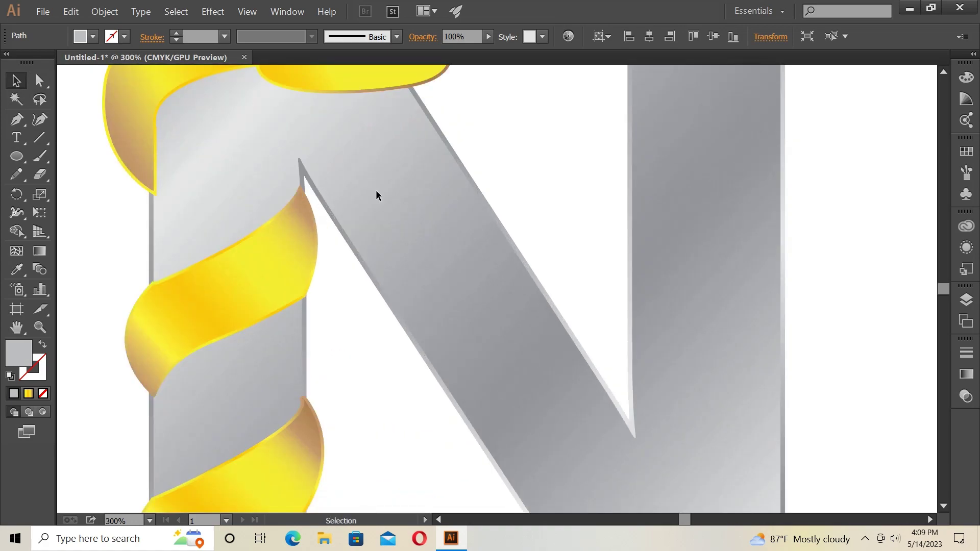
pyautogui.scroll(2, 376, 193)
pyautogui.scroll(3, 391, 222)
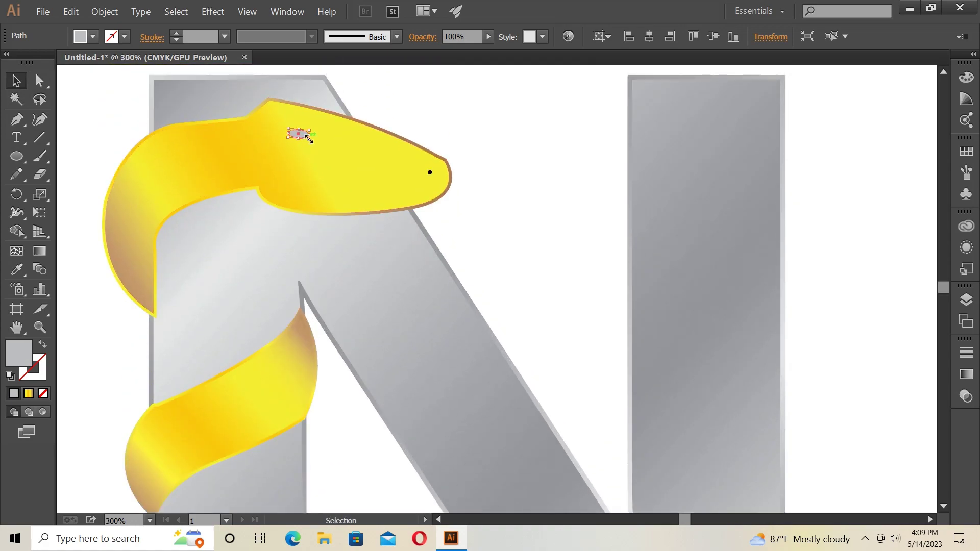
pyautogui.moveTo(310, 138); pyautogui.dragTo(316, 142)
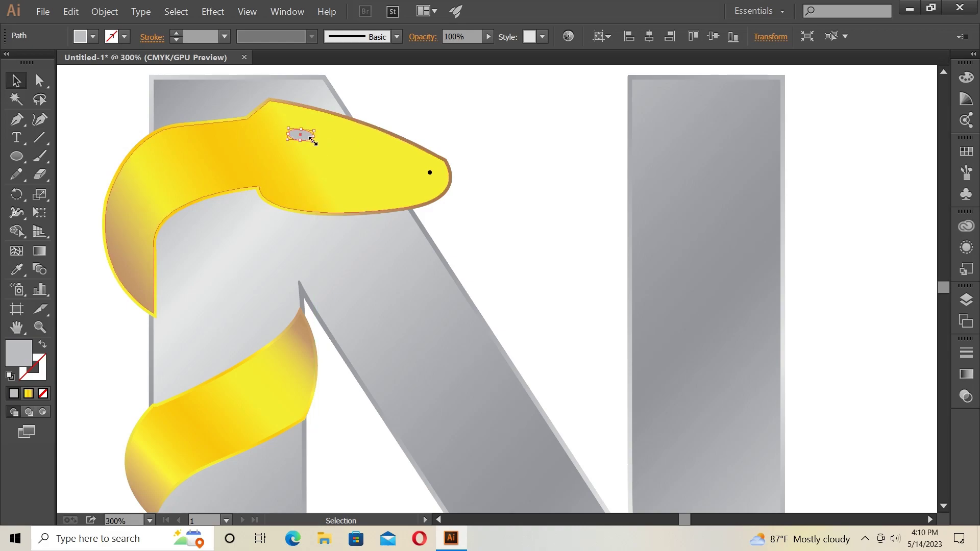
pyautogui.moveTo(315, 142); pyautogui.dragTo(317, 144)
# - Reposition the grey oval so it sits correctly on the snake's head
pyautogui.hotkey('ctrl', '0')
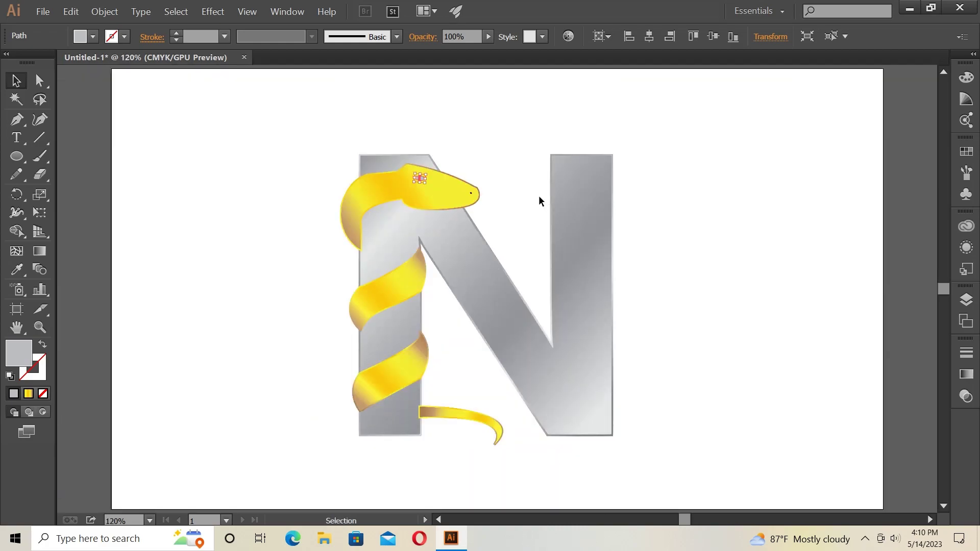
pyautogui.click(516, 146)
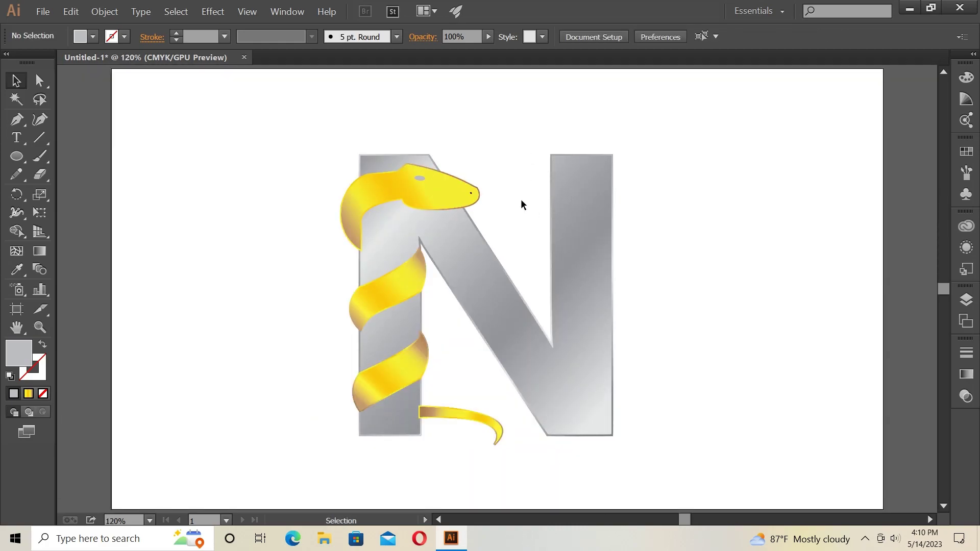
pyautogui.moveTo(422, 178); pyautogui.dragTo(426, 181)
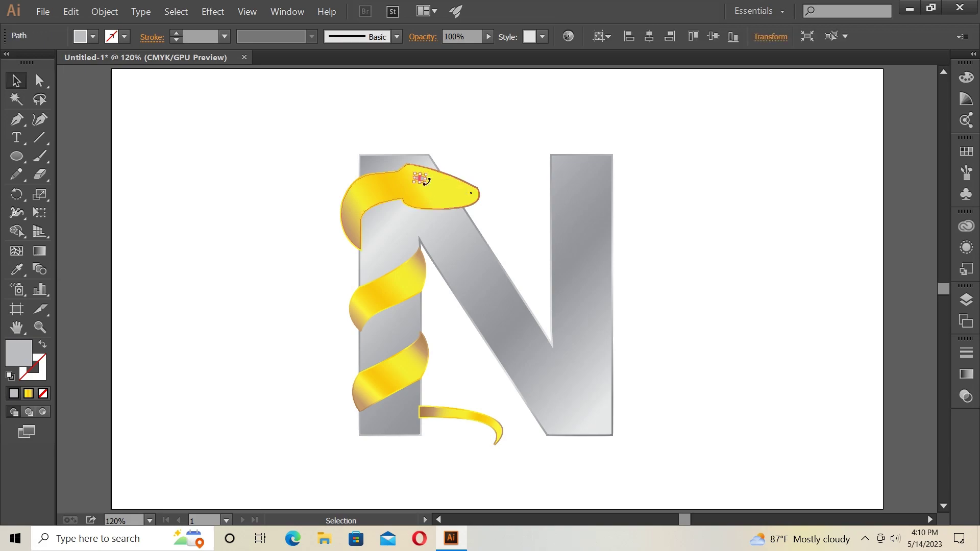
# - Deselect the snake artwork and show the Layers panel, with Layer 2 above locked Layer 1
pyautogui.click(511, 170)
pyautogui.moveTo(314, 123)
pyautogui.mouseDown()
pyautogui.moveTo(441, 228)
pyautogui.moveTo(664, 451)
pyautogui.mouseUp()
pyautogui.click(714, 363)
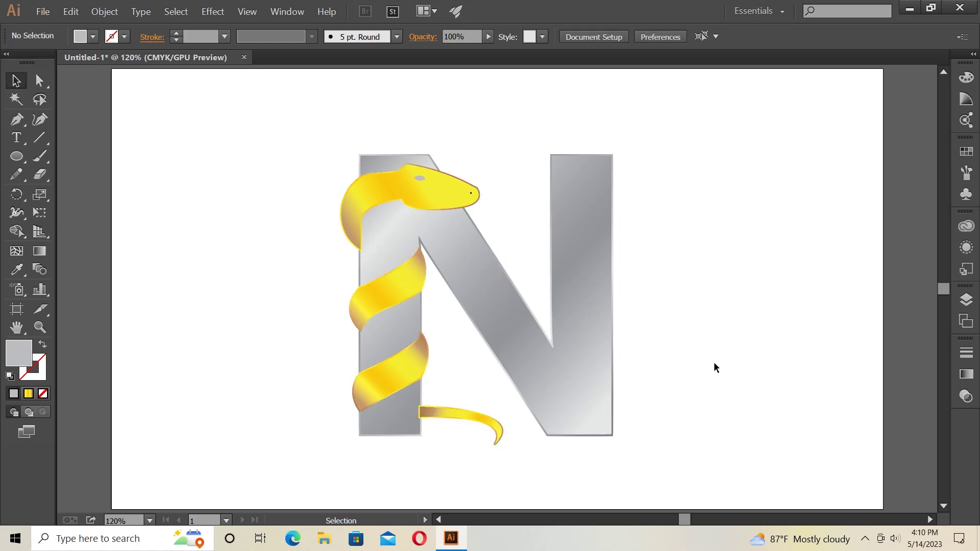
pyautogui.click(966, 300)
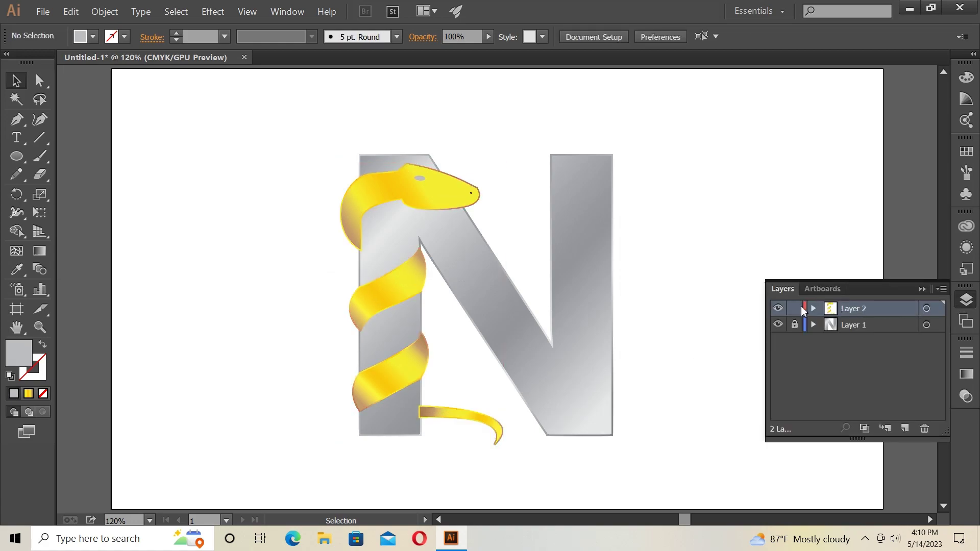
# - Unlock Layer 1, group the snake's tail, and nudge it slightly right
pyautogui.click(793, 325)
pyautogui.click(921, 290)
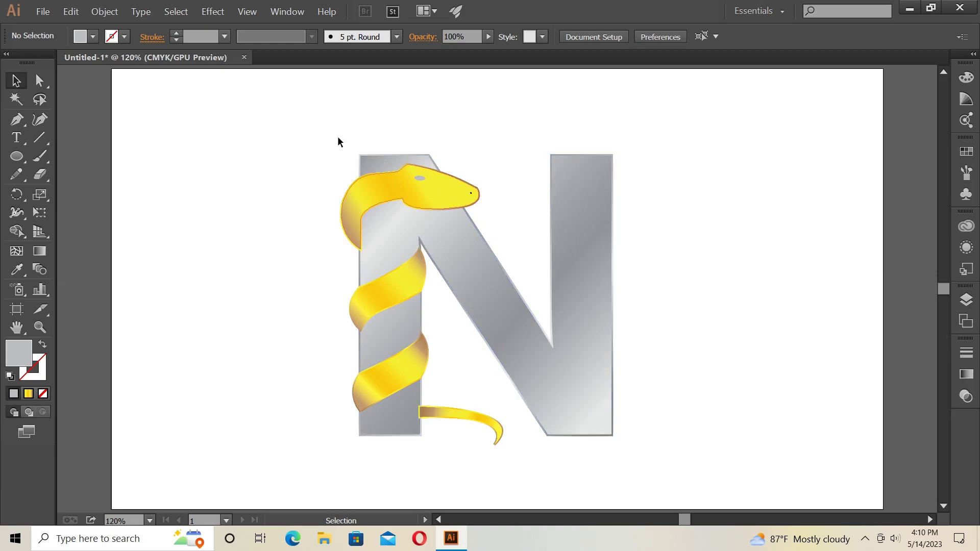
pyautogui.click(456, 418)
pyautogui.rightClick(462, 420)
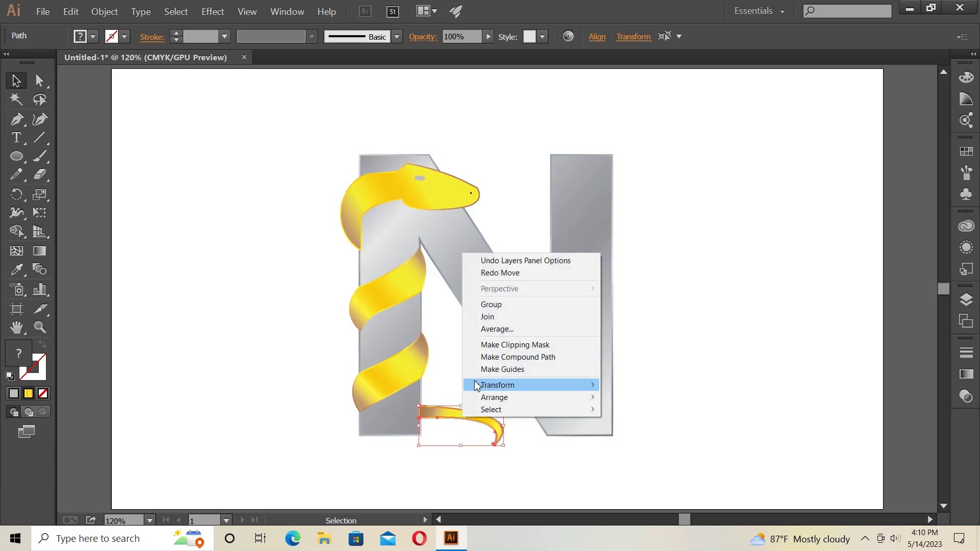
pyautogui.click(489, 305)
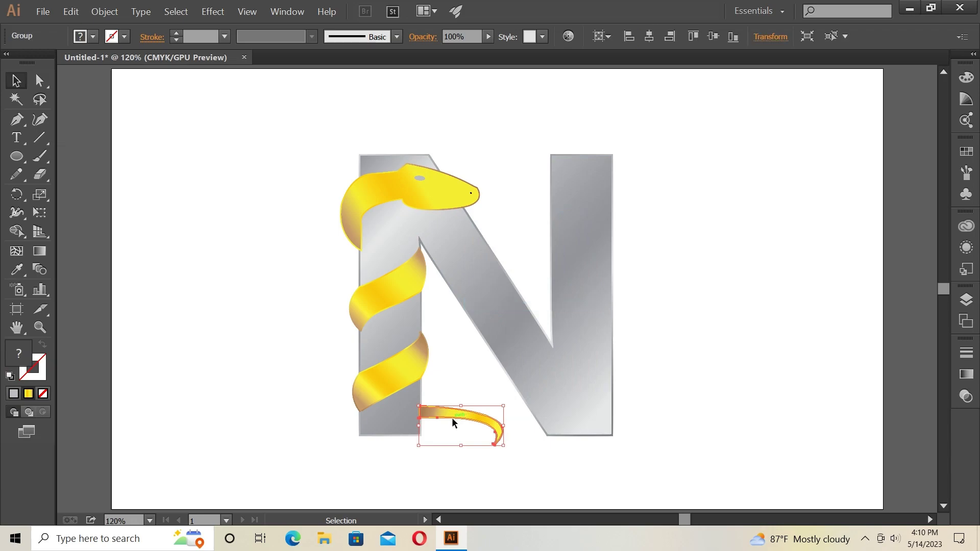
pyautogui.moveTo(453, 419); pyautogui.dragTo(456, 418)
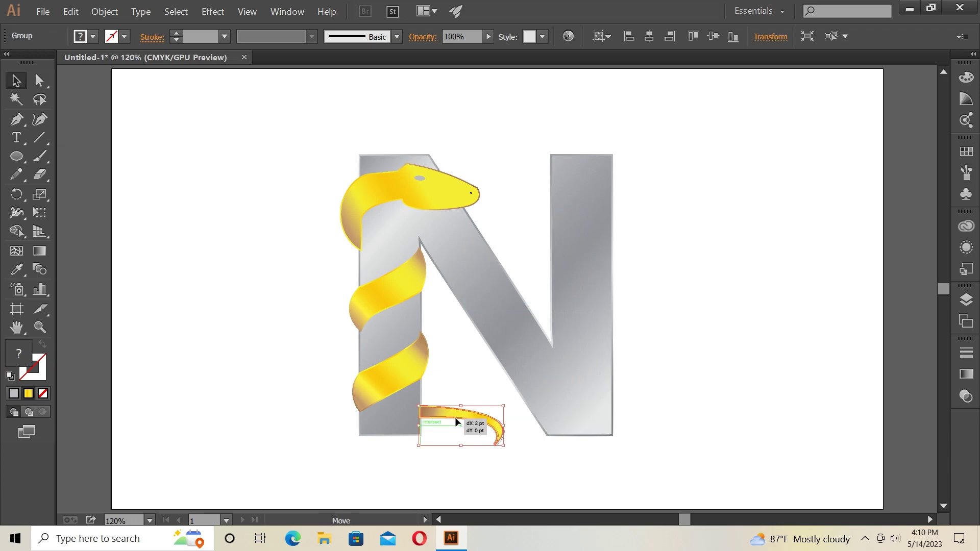
pyautogui.click(510, 426)
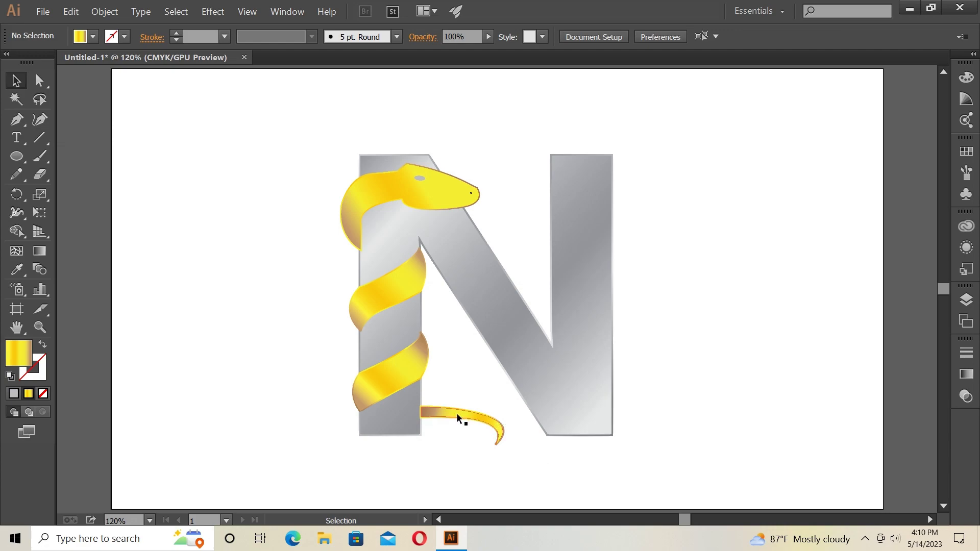
# - Close-up, shift the tail to meet the N's left stem, then view the whole artboard
pyautogui.press('a')
pyautogui.scroll(3, 458, 419)
pyautogui.scroll(2, 390, 414)
pyautogui.scroll(-2, 383, 412)
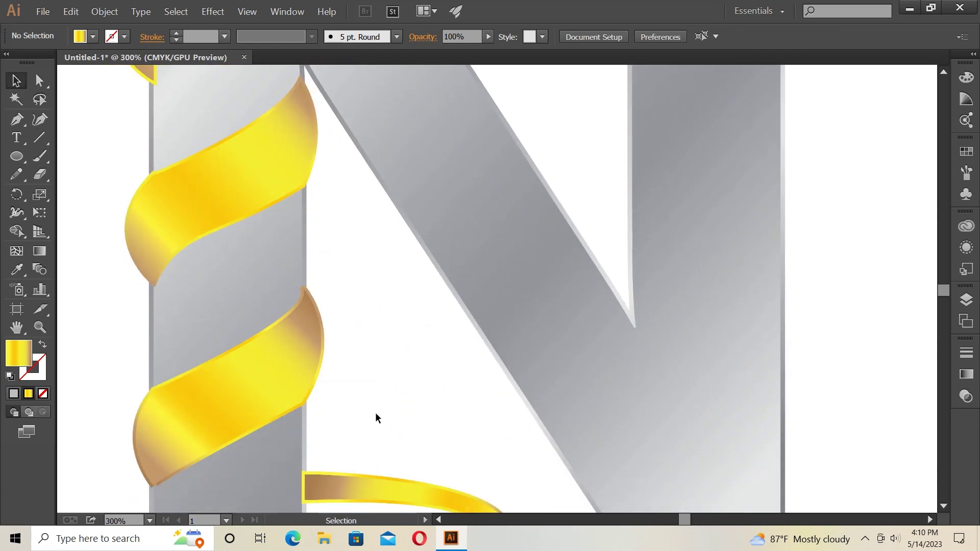
pyautogui.scroll(-2, 377, 417)
pyautogui.scroll(-2, 355, 409)
pyautogui.moveTo(311, 413); pyautogui.dragTo(313, 412)
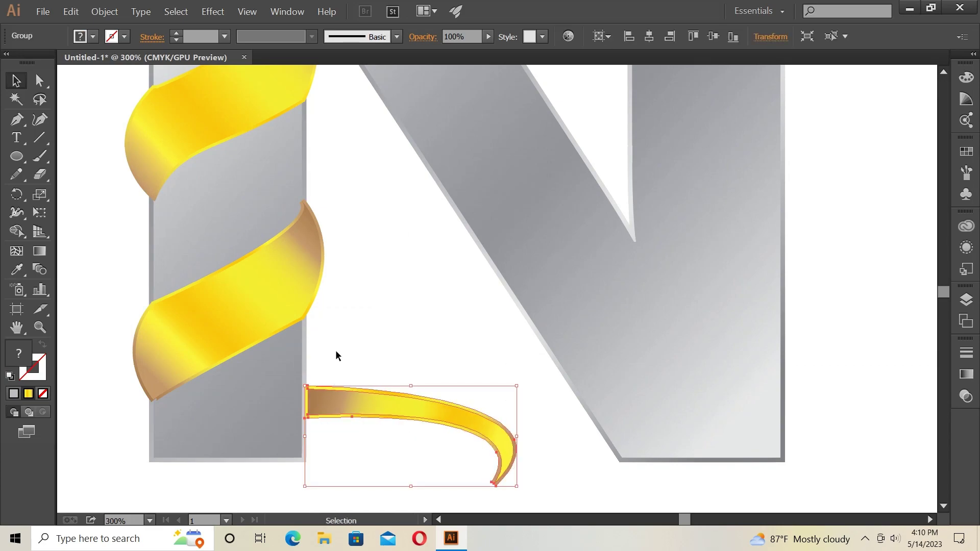
pyautogui.click(386, 372)
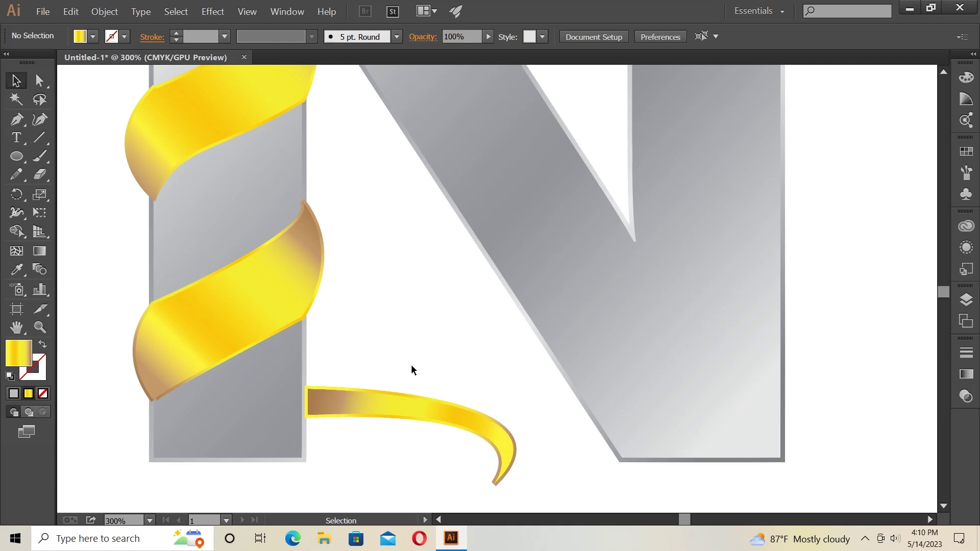
pyautogui.hotkey('ctrl', '0')
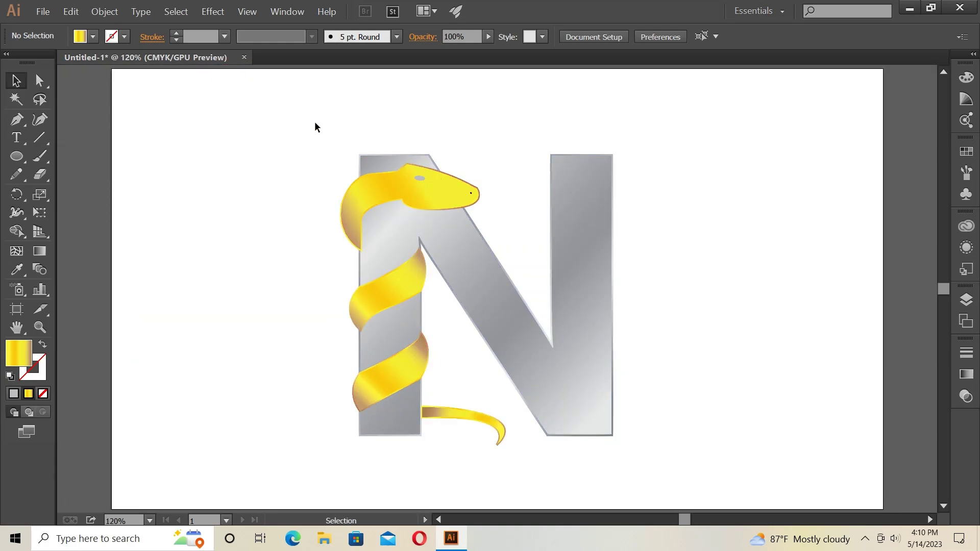
# - Group the N and snake, and centre the group horizontally and vertically on the artboard
pyautogui.moveTo(315, 122)
pyautogui.mouseDown()
pyautogui.moveTo(634, 380)
pyautogui.moveTo(679, 457)
pyautogui.mouseUp()
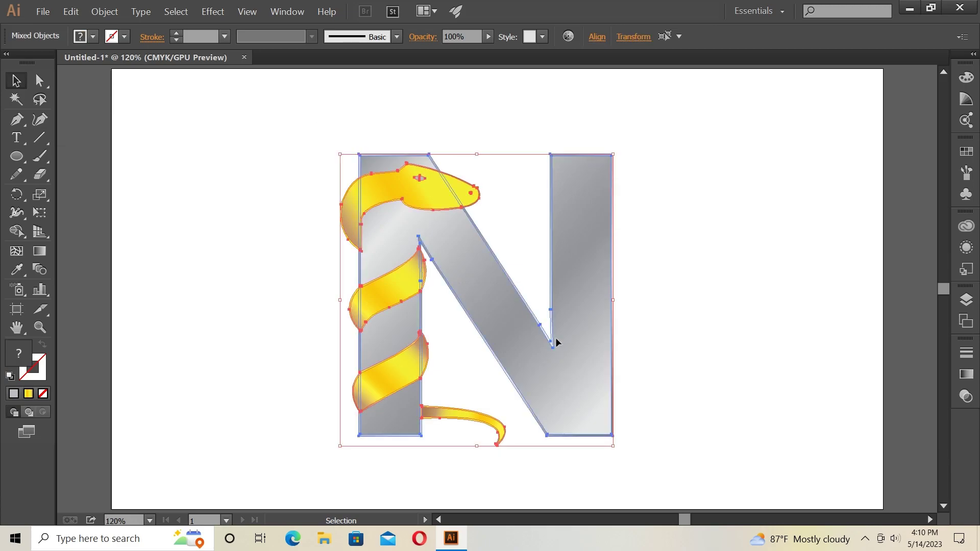
pyautogui.rightClick(470, 279)
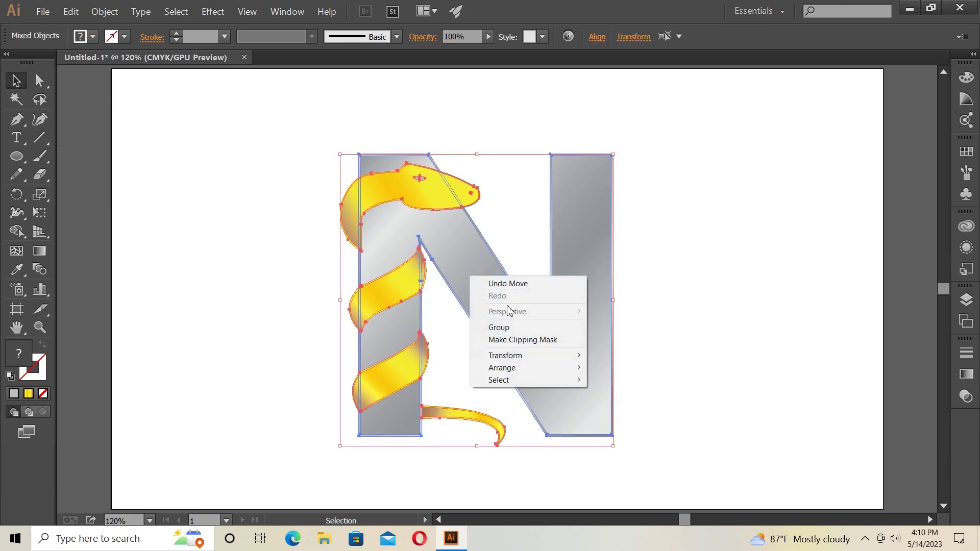
pyautogui.click(525, 333)
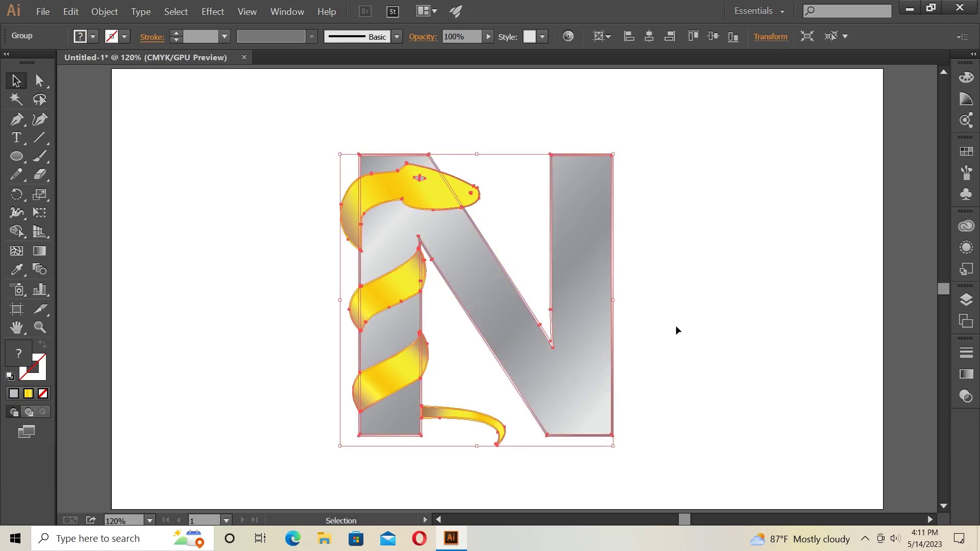
pyautogui.click(649, 37)
pyautogui.click(713, 36)
pyautogui.click(739, 198)
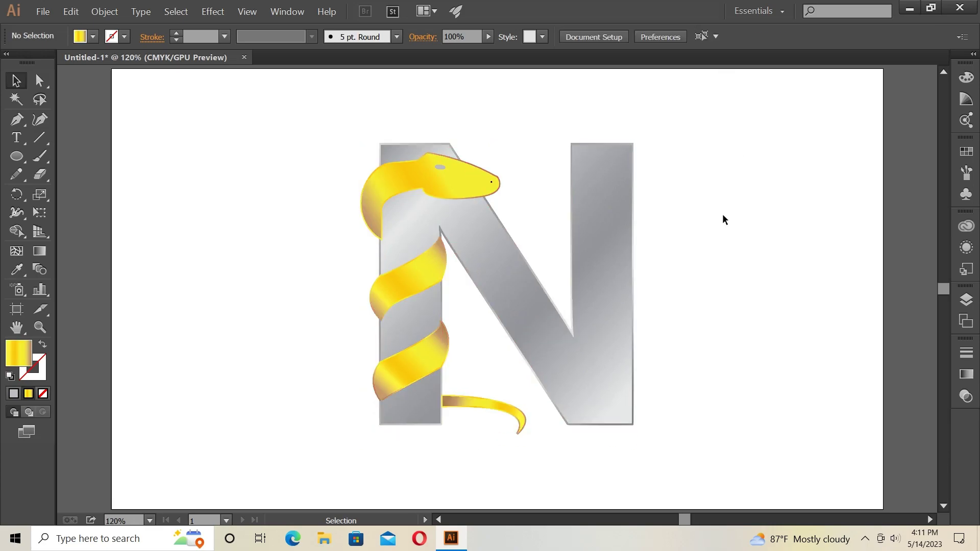
pyautogui.click(43, 12)
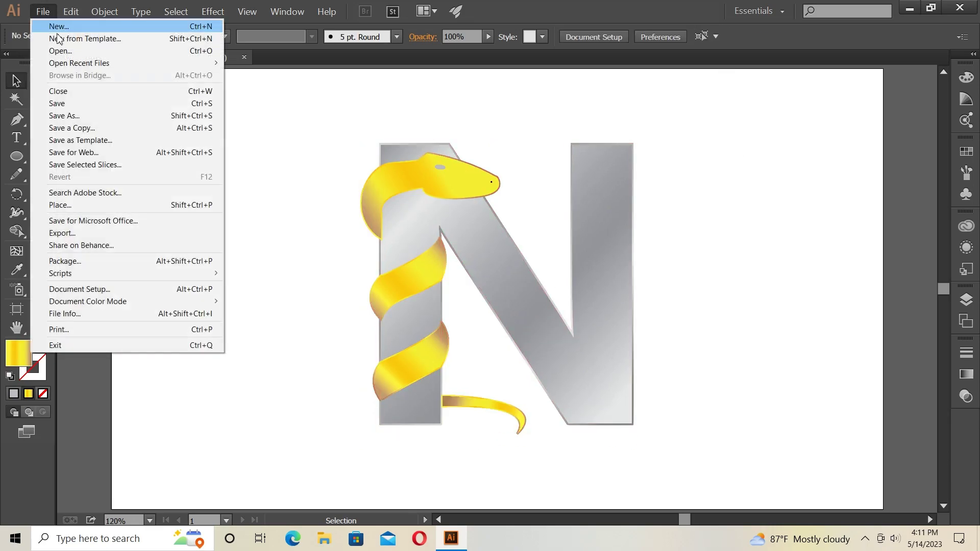
# - In Document Setup, set the grid colour to black and enable Simulate Colored Paper
pyautogui.click(148, 294)
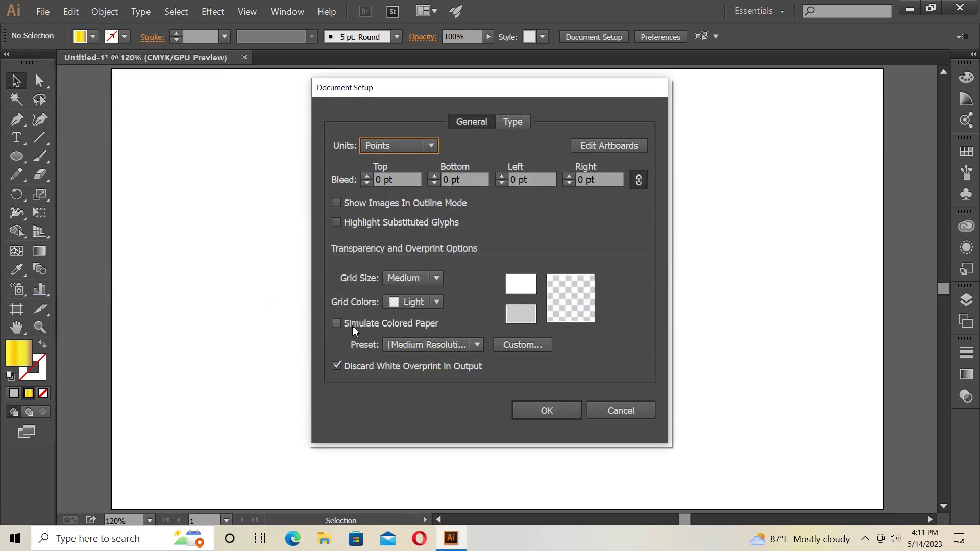
pyautogui.click(529, 288)
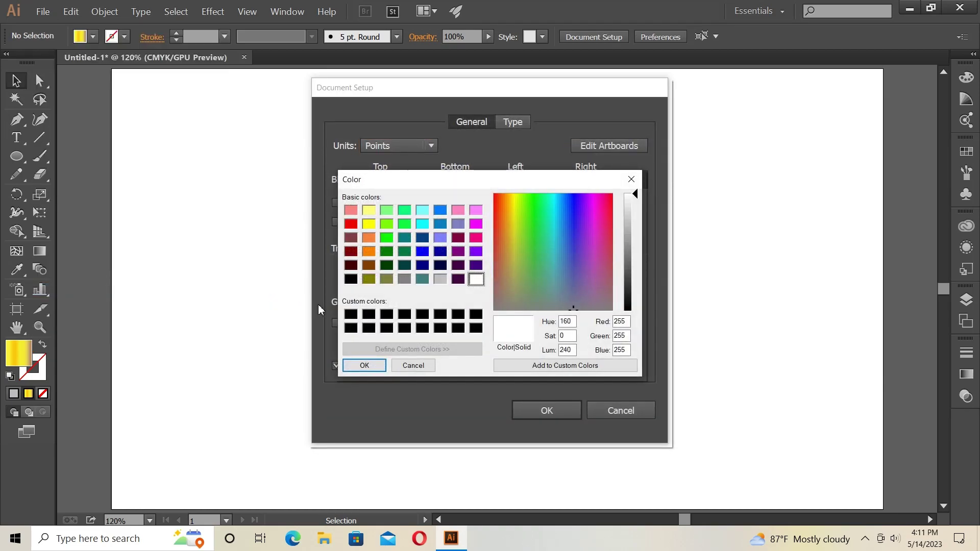
pyautogui.click(352, 281)
pyautogui.click(364, 365)
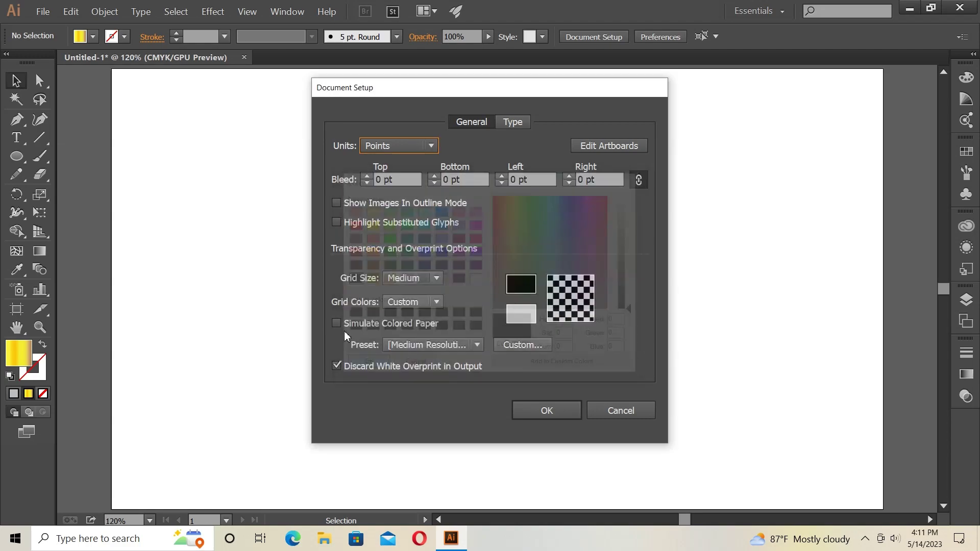
pyautogui.click(340, 324)
pyautogui.click(529, 412)
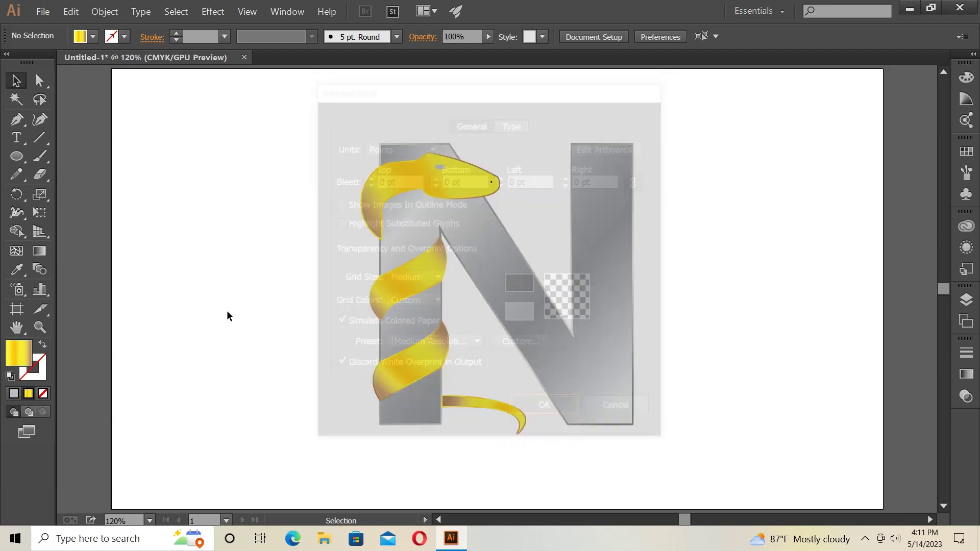
pyautogui.click(17, 309)
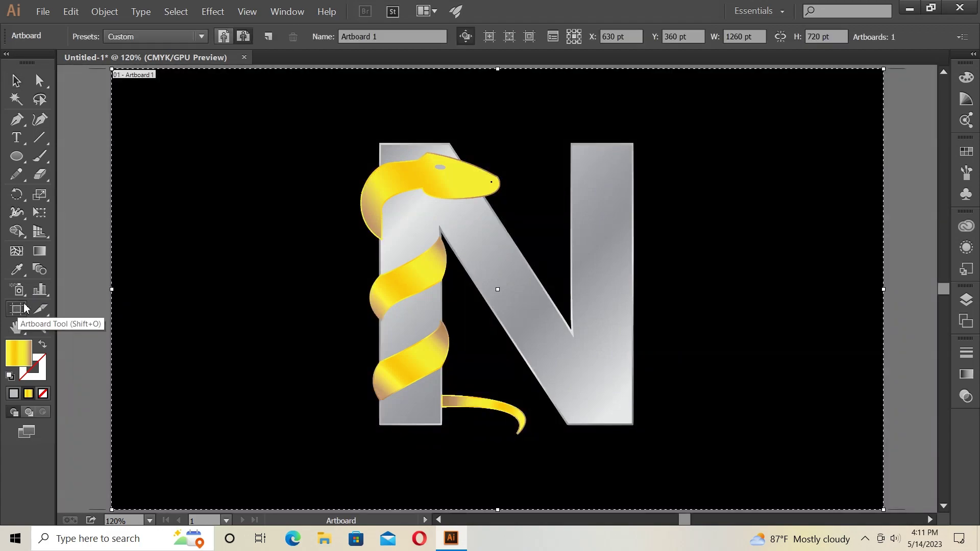
pyautogui.click(16, 80)
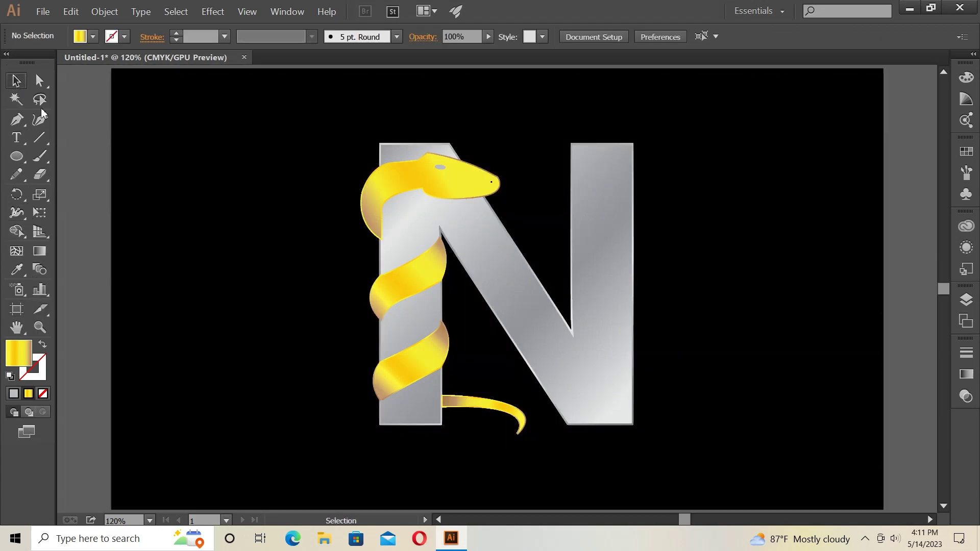